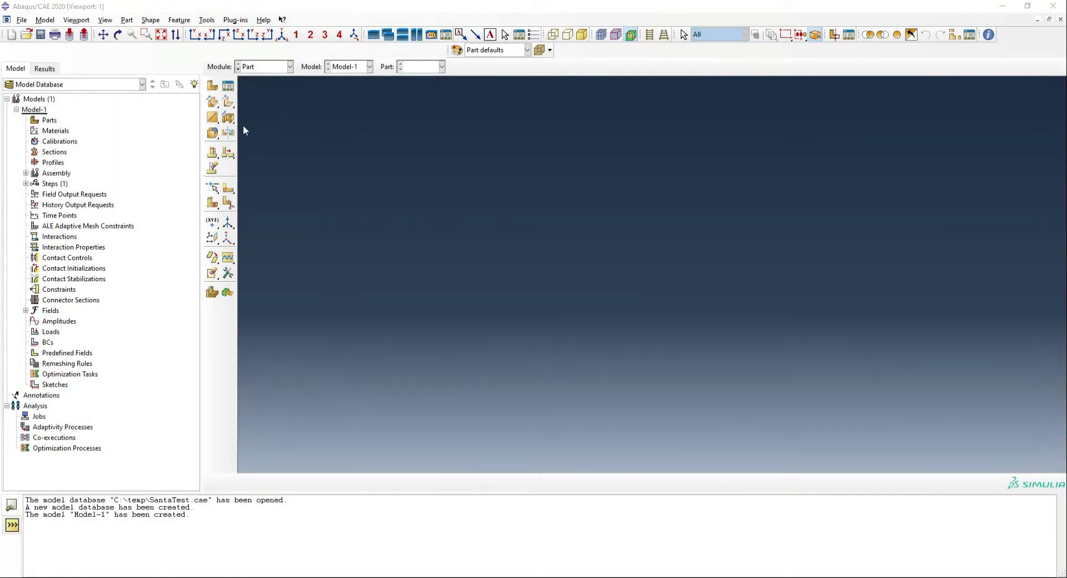
Step: Start a 3D deformable shell revolution part named Sack with approximate size 1000
left_click(213, 85)
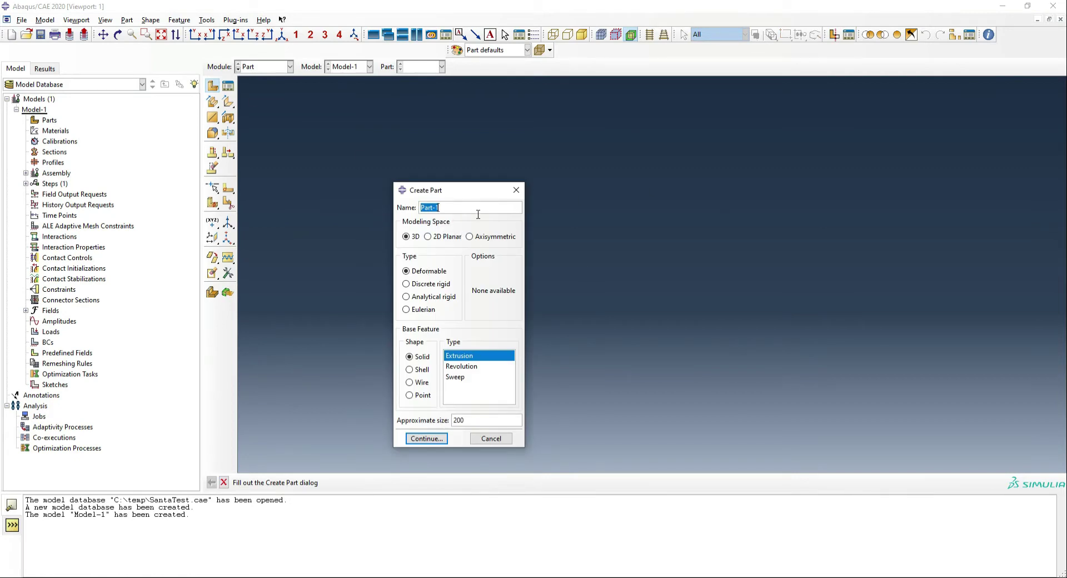
type("Sack")
left_click(424, 369)
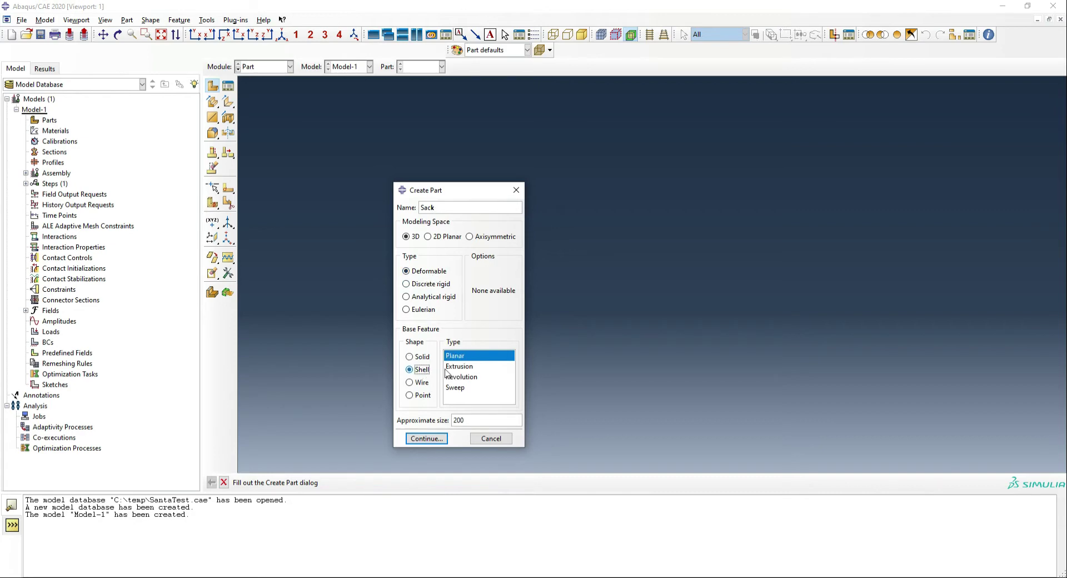
left_click(472, 377)
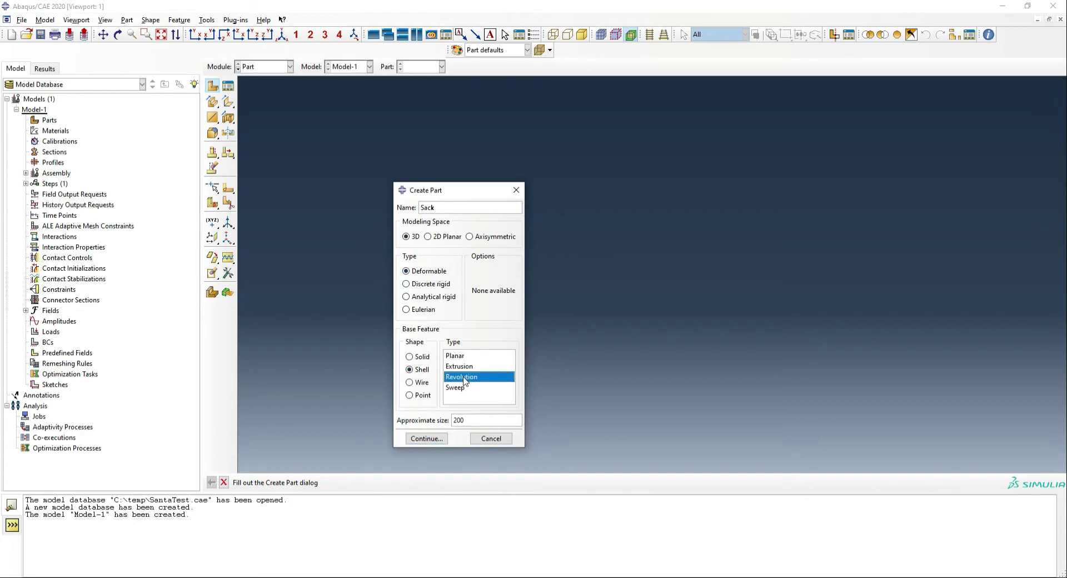
double_click(468, 421)
type("1000")
left_click(426, 439)
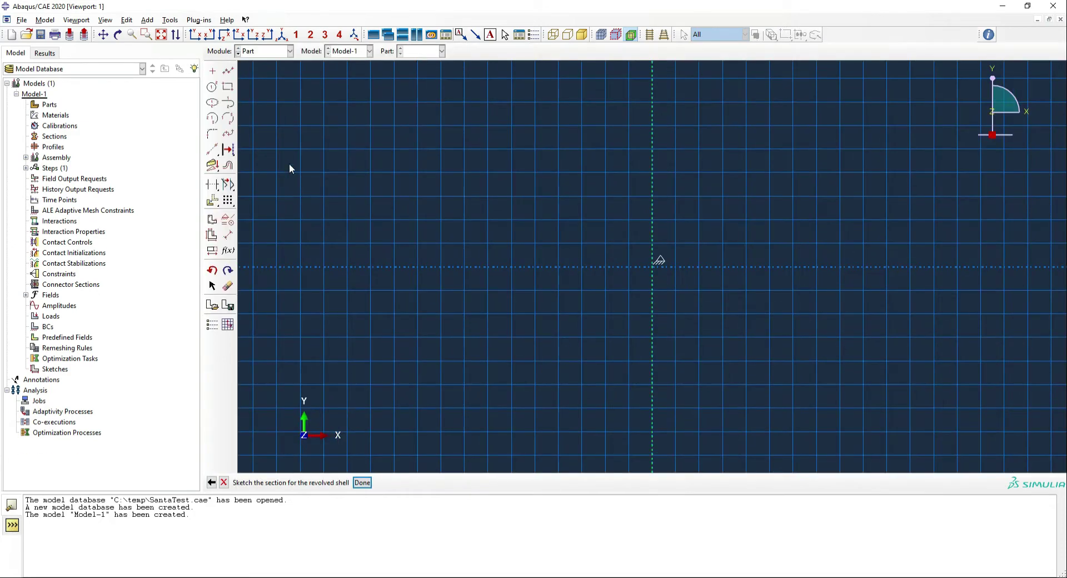
Step: Sketch a centre-point arc at the origin, starting at ,-400 and ending upper right
left_click(212, 118)
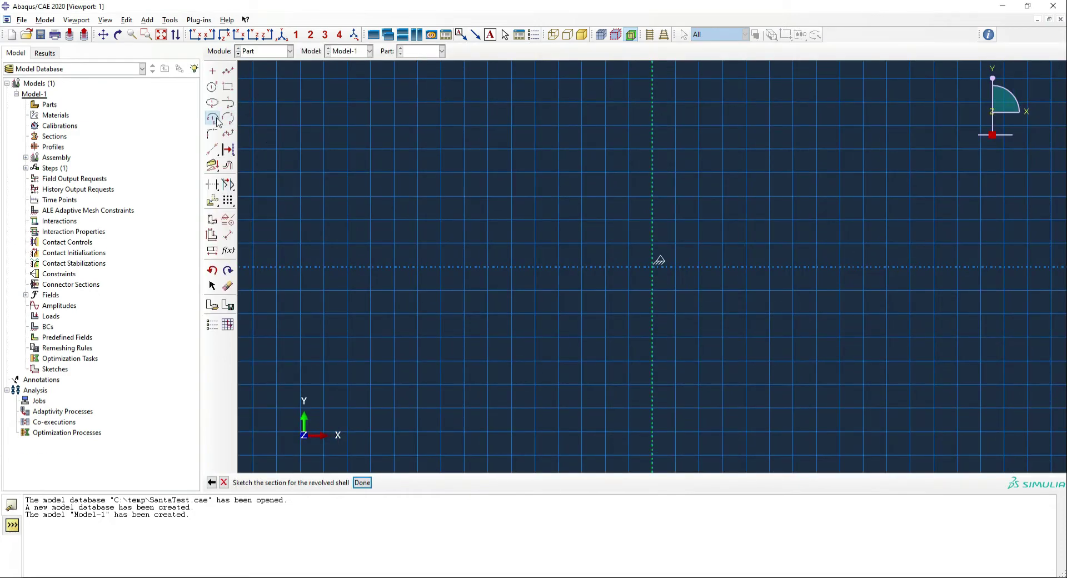
left_click(651, 270)
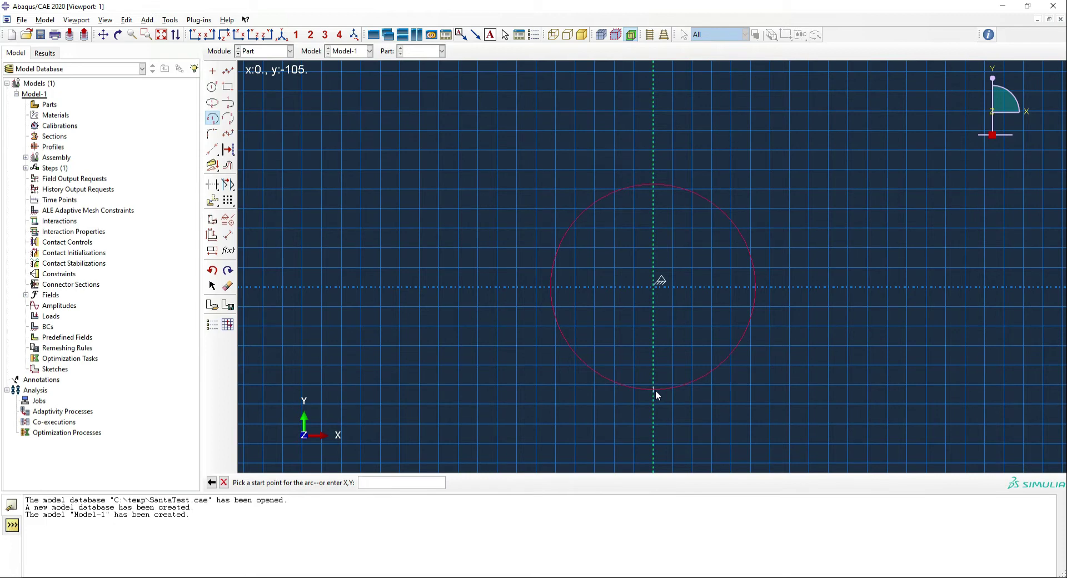
type(",-400")
key("Return")
scroll(755, 302, "down", 3)
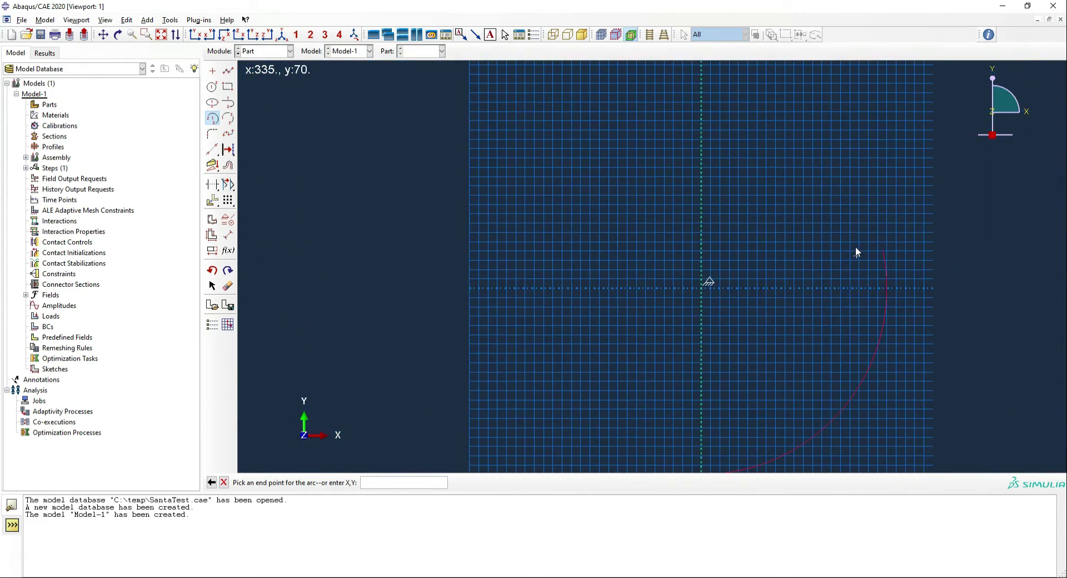
scroll(857, 239, "down", 2)
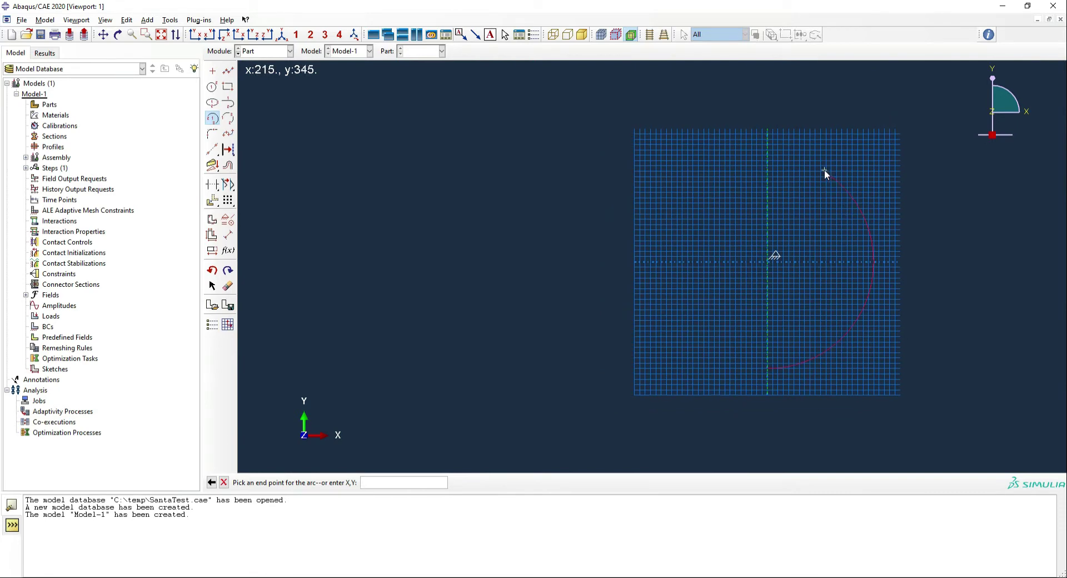
left_click(824, 171)
Step: Add a flared neck line from the arc's top and revolve the profile 360°
left_click(228, 71)
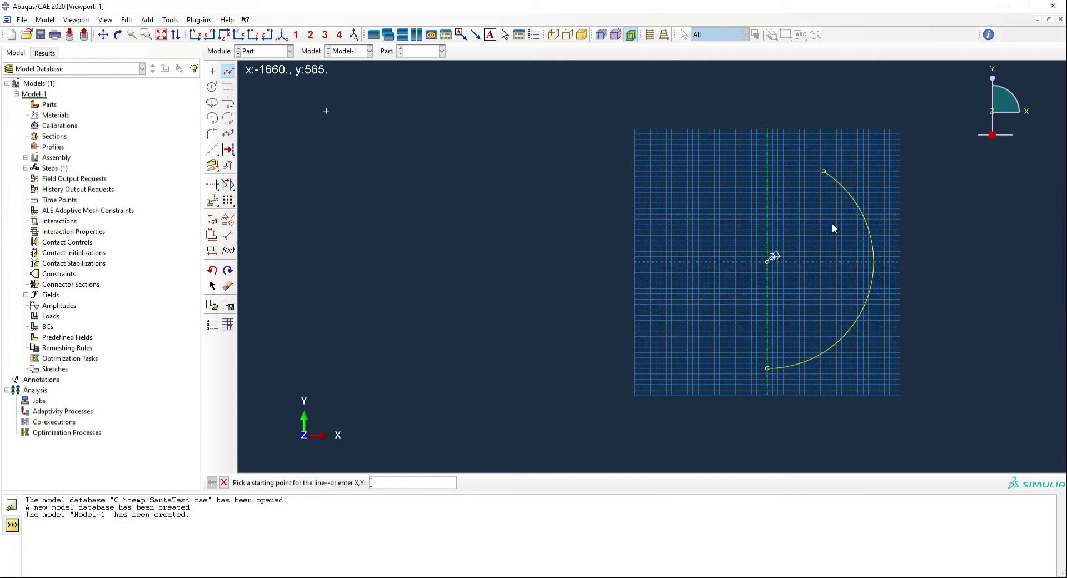
left_click(824, 172)
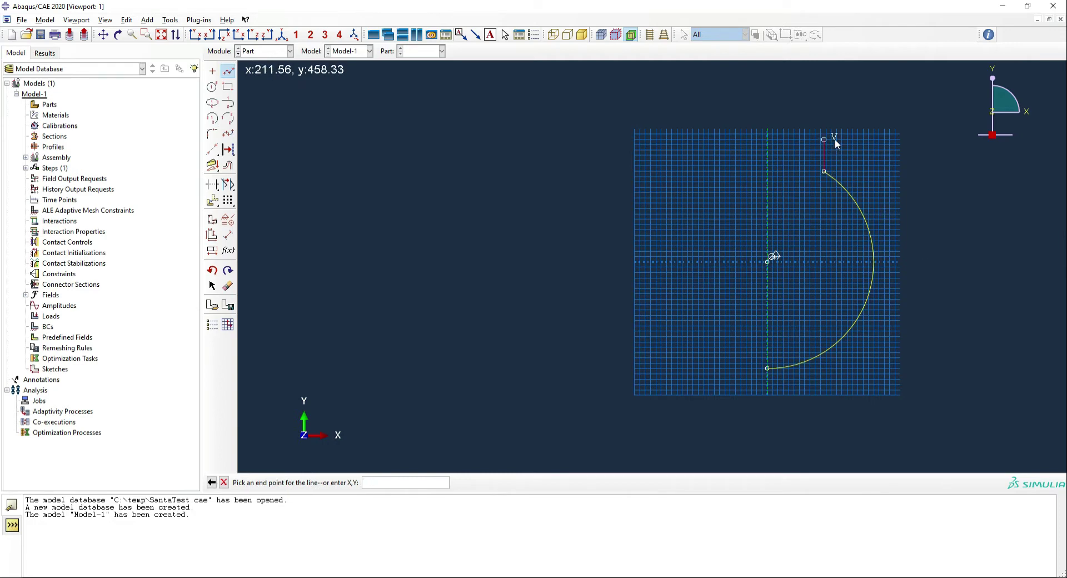
scroll(836, 137, "up", 3)
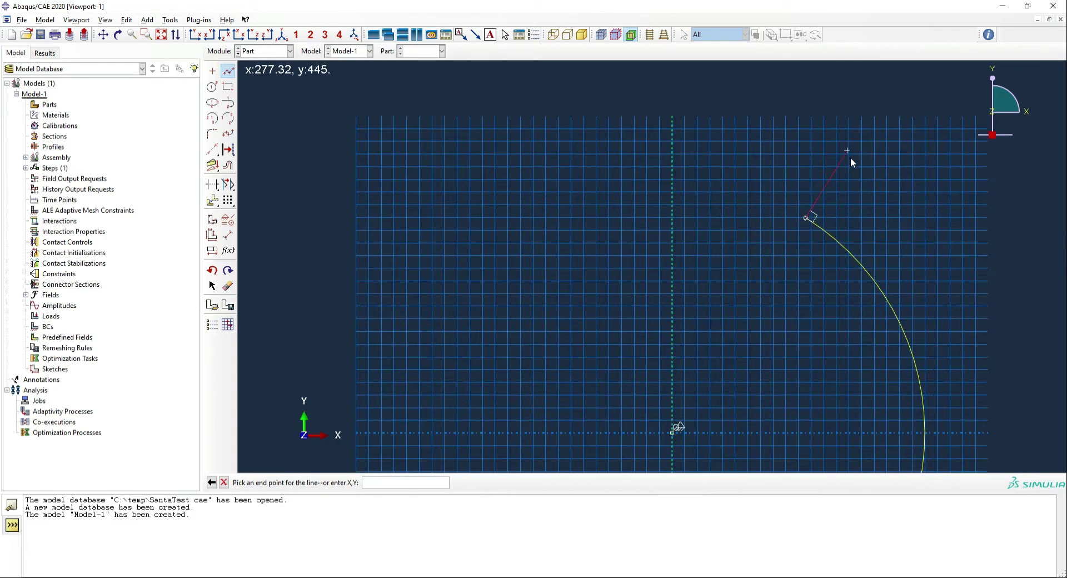
scroll(829, 143, "up", 1)
left_click(830, 141)
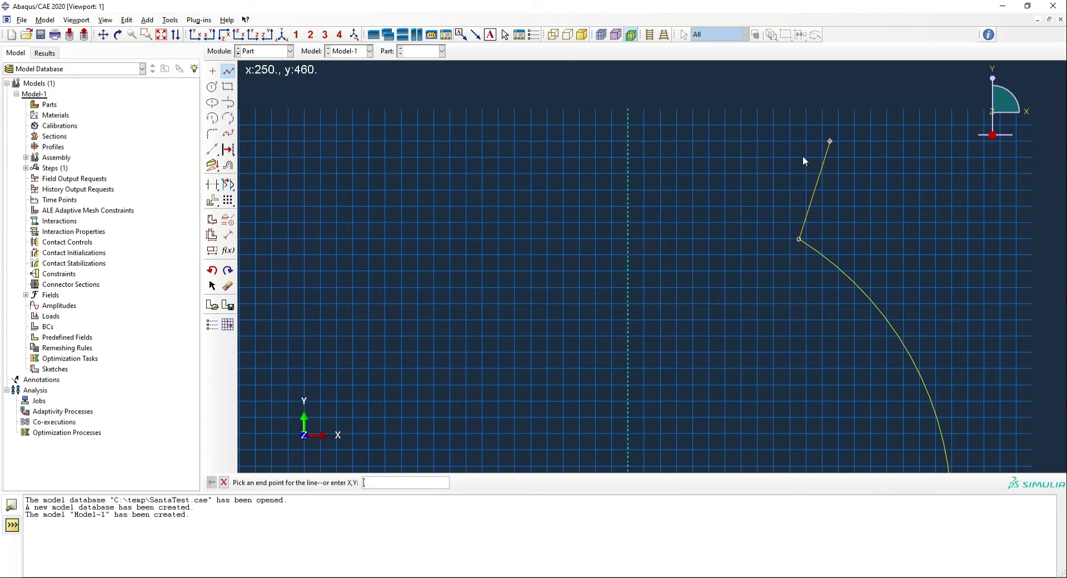
middle_click(659, 358)
left_click(224, 483)
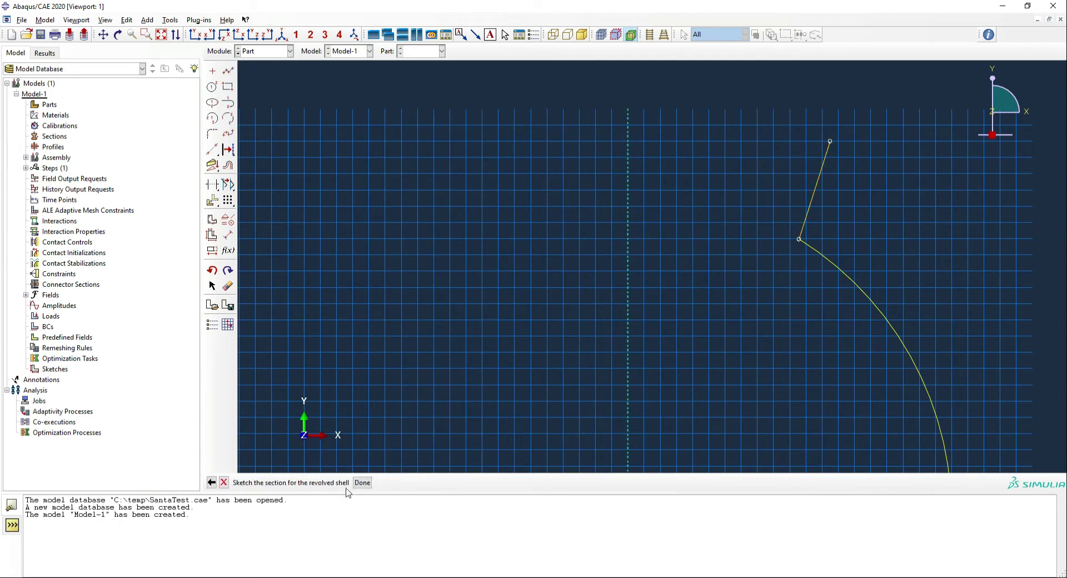
left_click(363, 482)
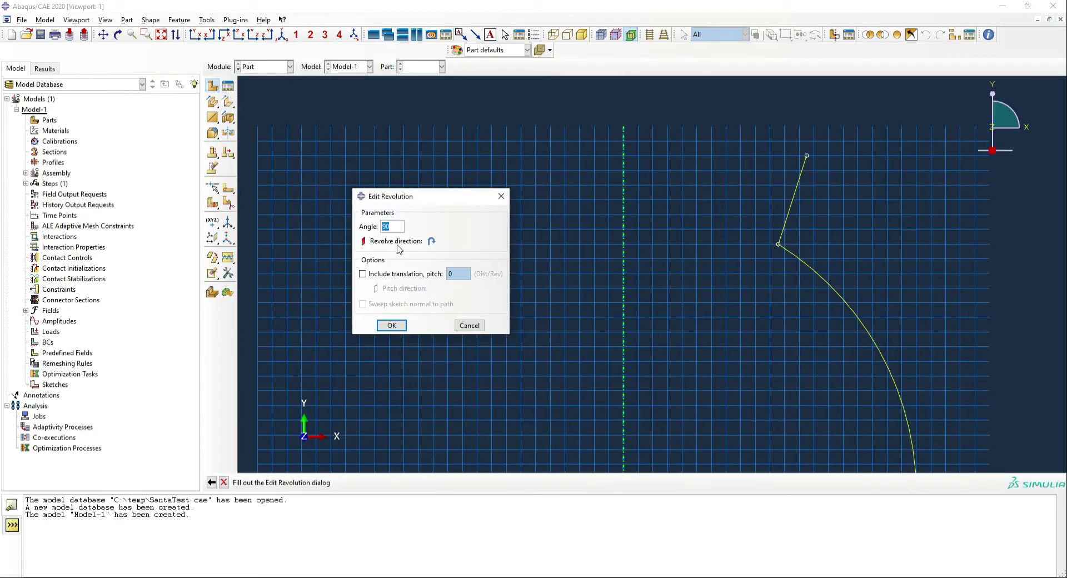
type("360")
key("Return")
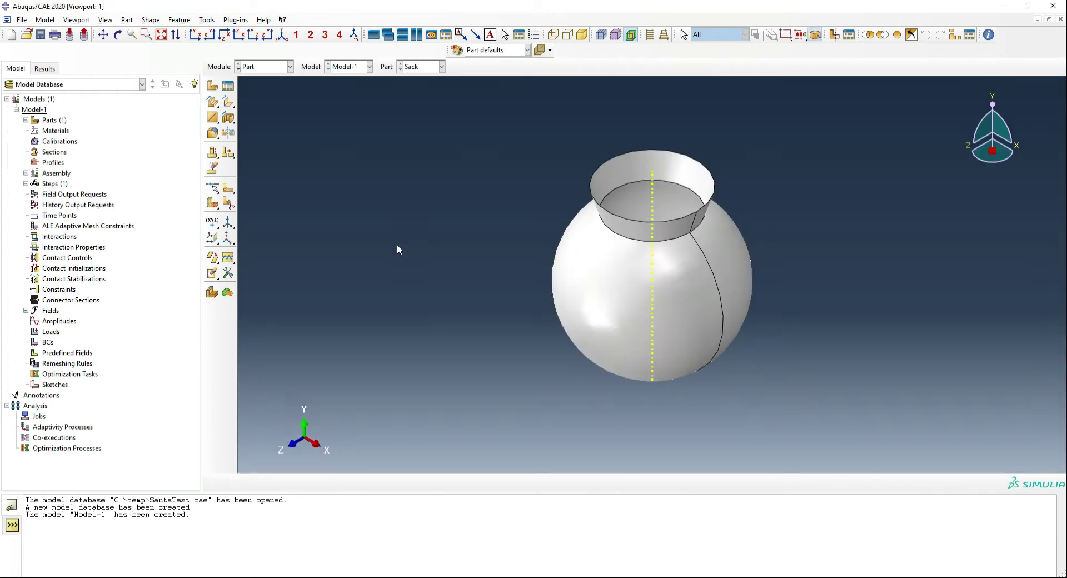
Step: Start a new discrete rigid planar part
left_click_drag(684, 337, 678, 310, "ctrl+alt")
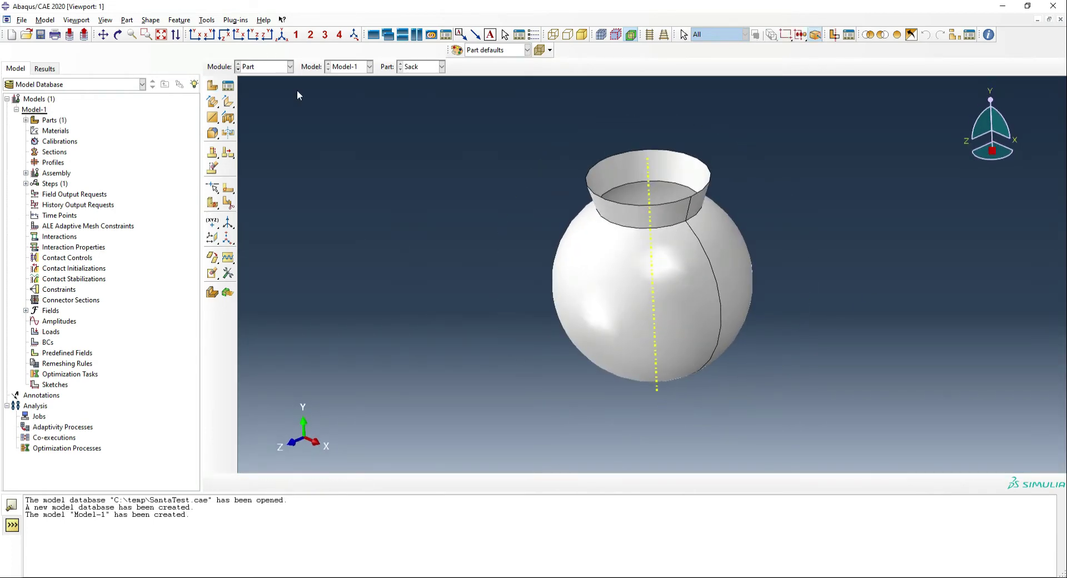
left_click(211, 86)
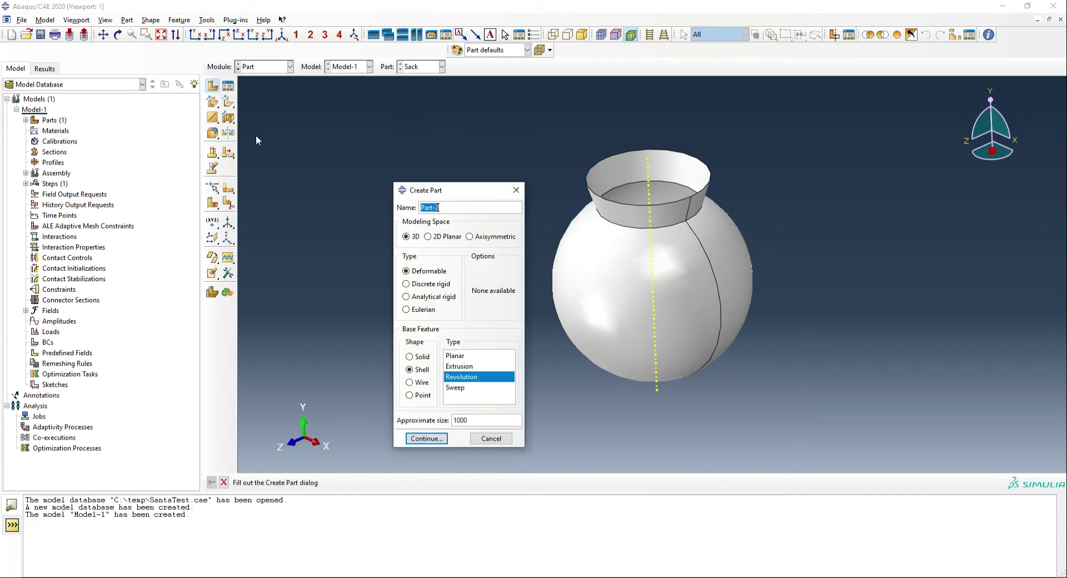
left_click(425, 285)
left_click(469, 356)
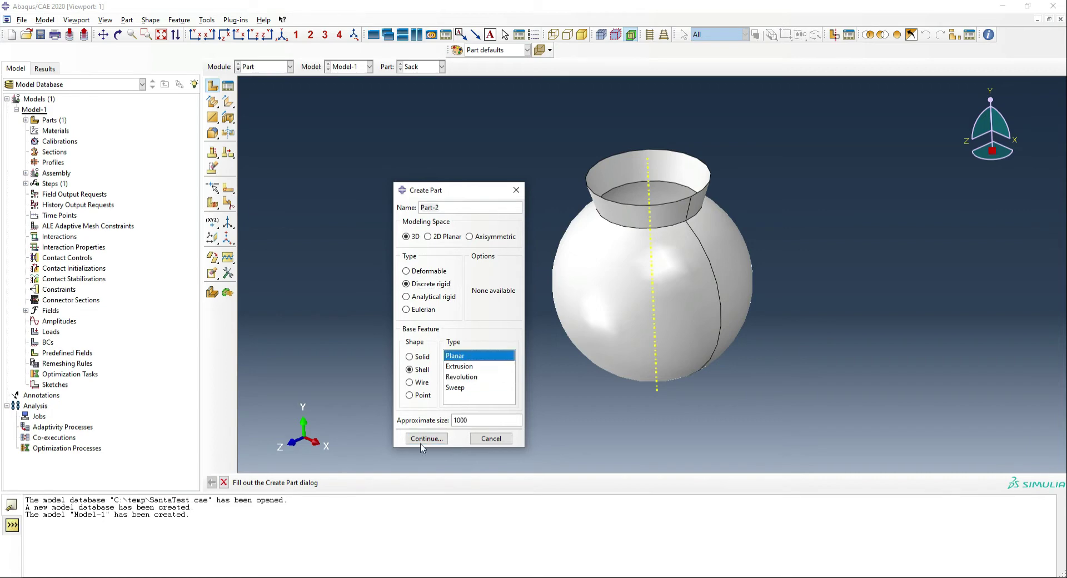
left_click(425, 439)
Step: Sketch a square from -2000,-2000 to 2000,2000 to create the planar part
left_click(228, 87)
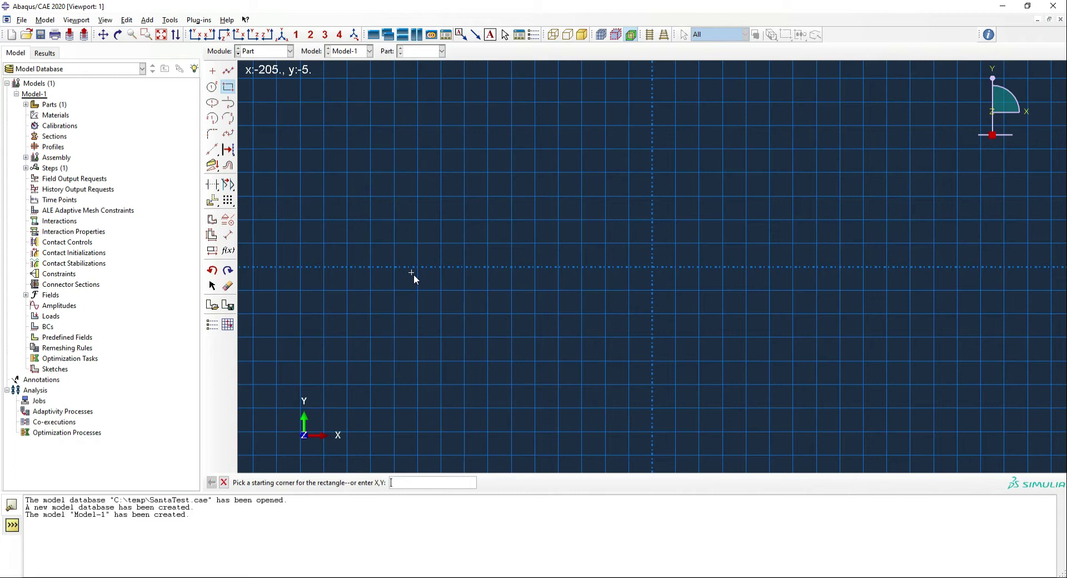
type("-2000,-2000")
key("Return")
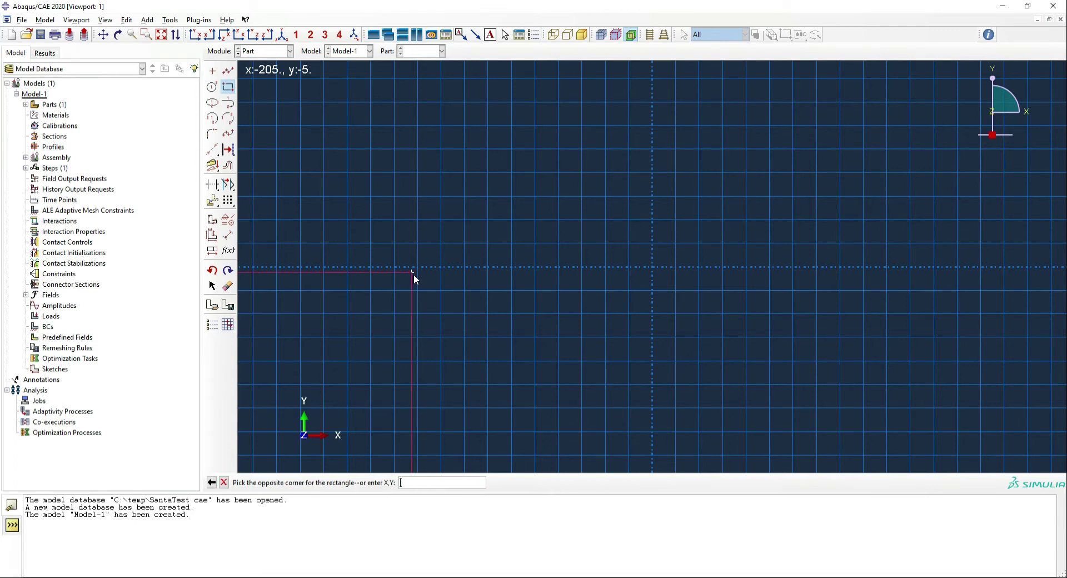
type("2000,2000")
key("Return")
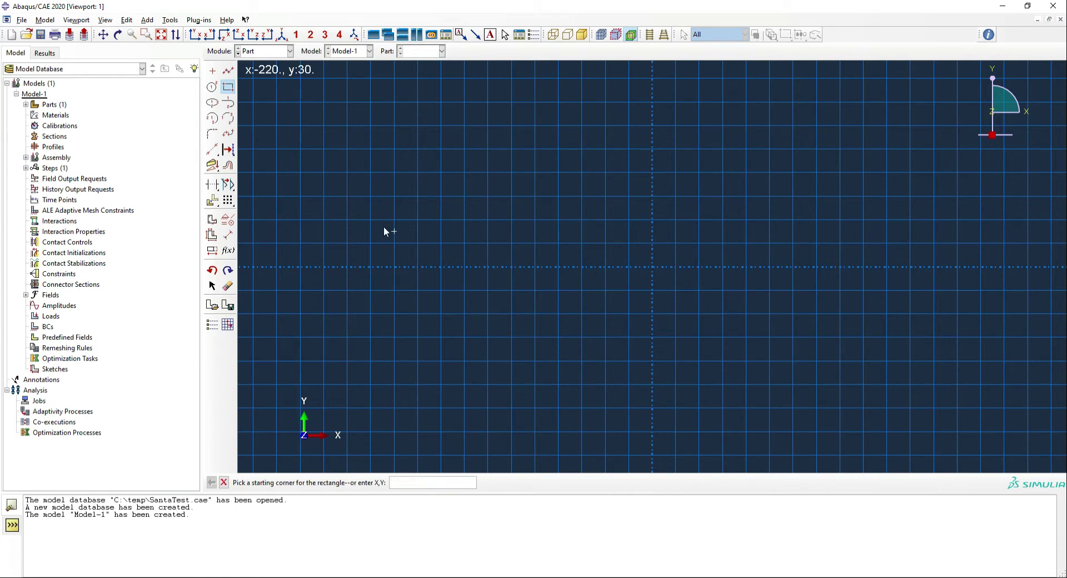
left_click(223, 482)
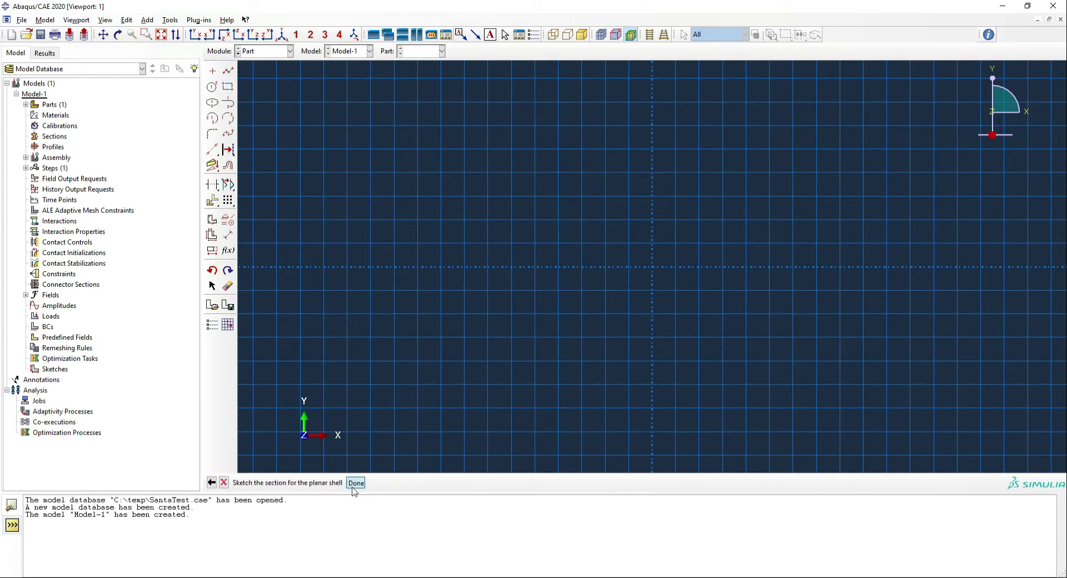
left_click(355, 482)
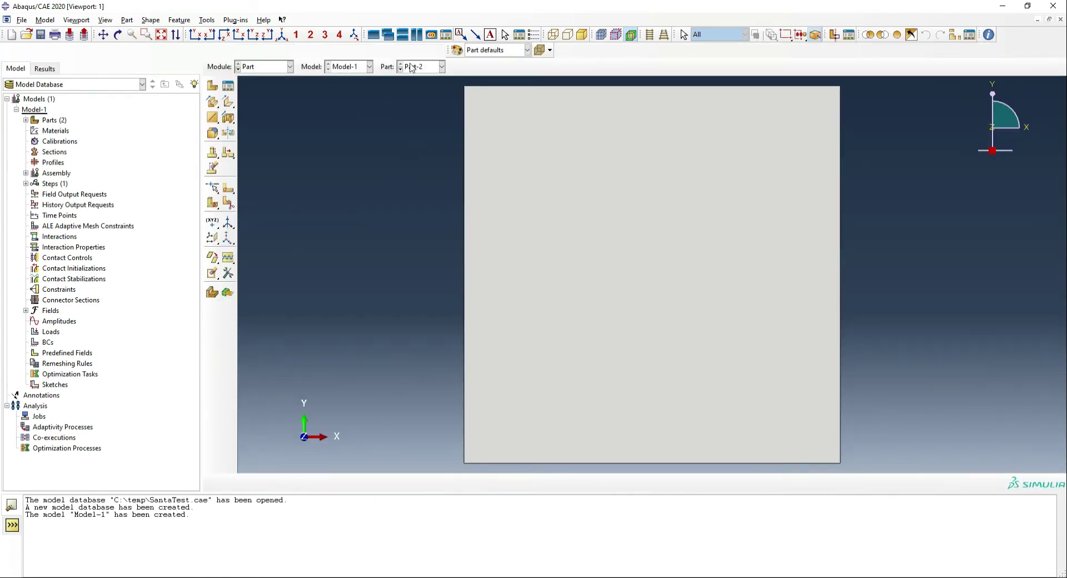
Step: Rename Part-2 to Floor in the model tree
left_click(25, 120)
right_click(49, 131)
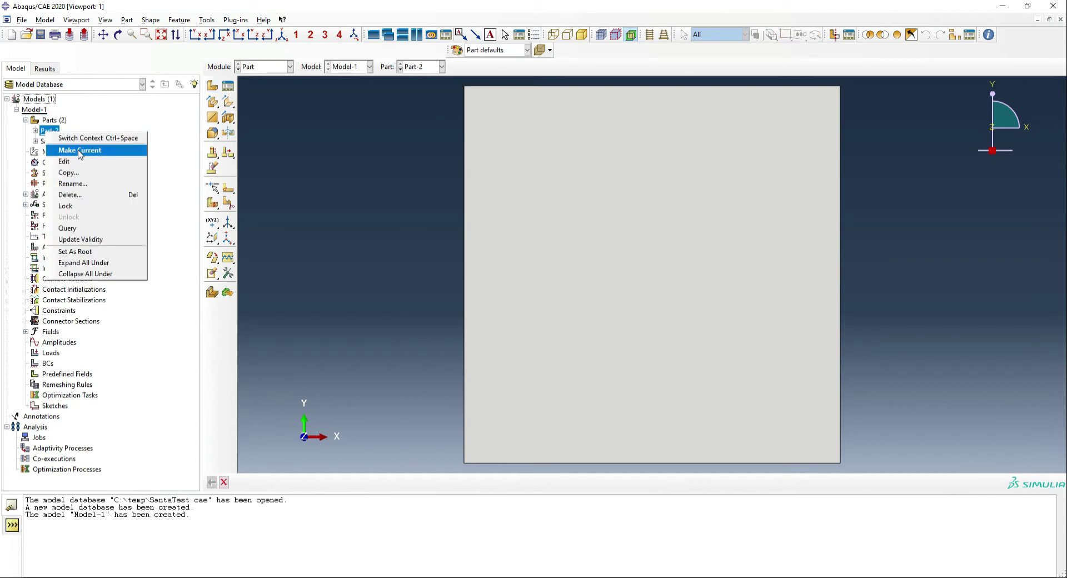
left_click(97, 186)
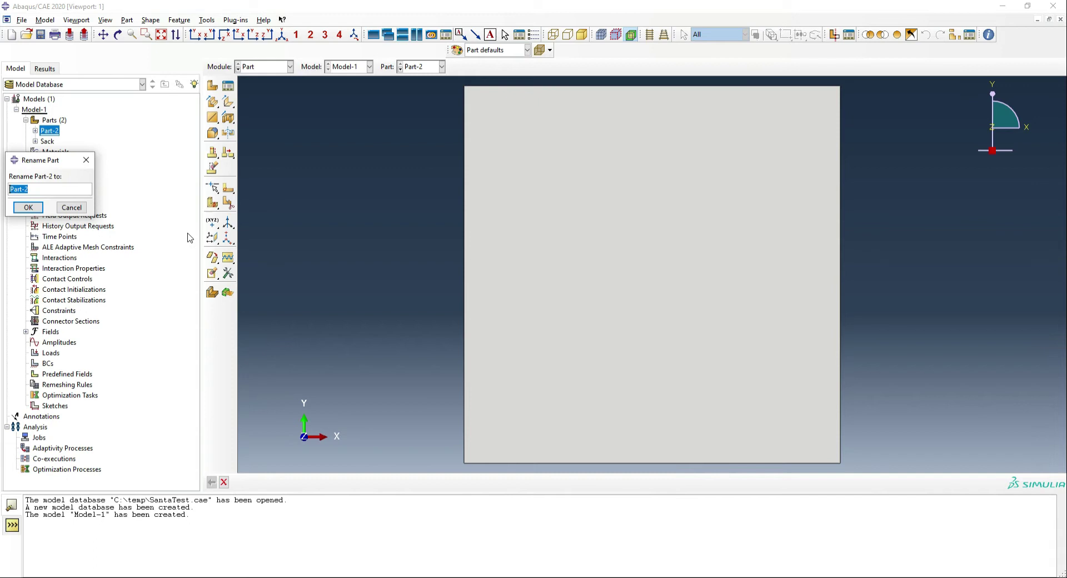
type("Floor")
left_click(29, 208)
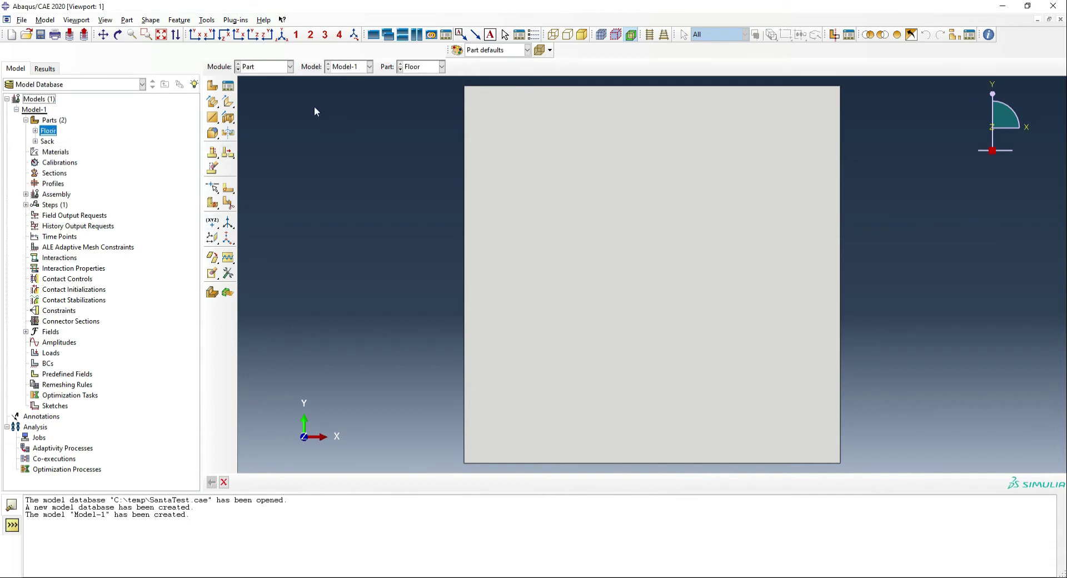
Step: Start a shell extrusion part named Chimney
left_click(212, 85)
type("Ch")
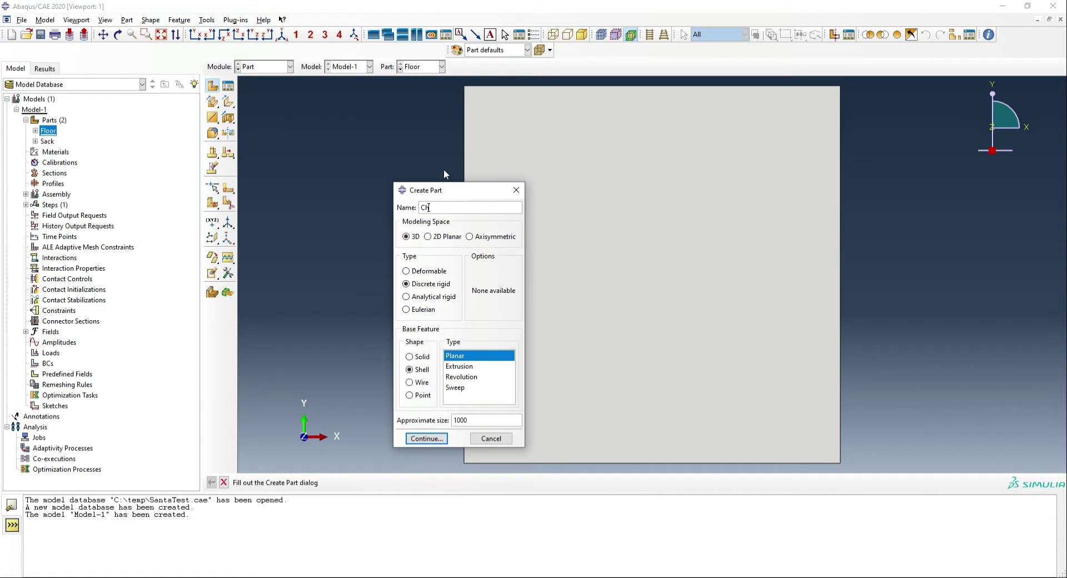
type("imney")
left_click(460, 367)
left_click(435, 439)
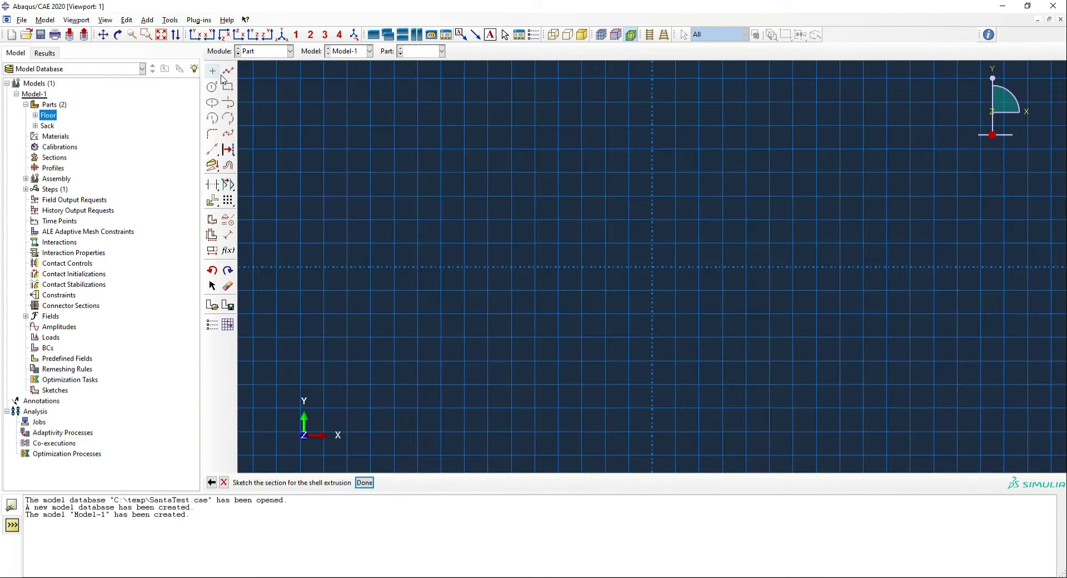
Step: Sketch a rectangle from -500,-500 to 500,500 and set extrusion depth 8000
left_click(228, 86)
scroll(425, 238, "down", 1)
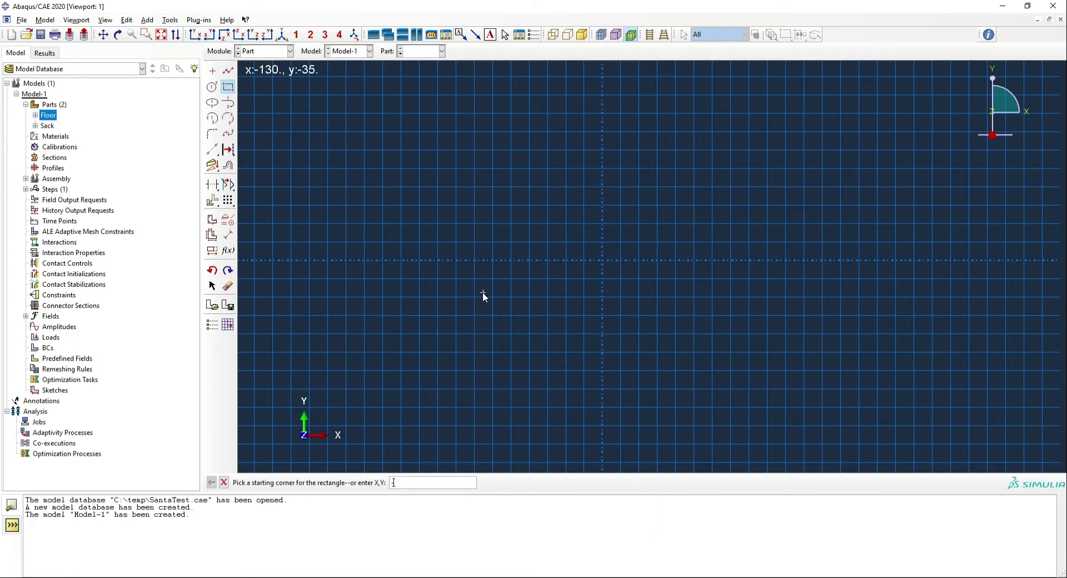
type("500,-500")
key("Return")
type("5")
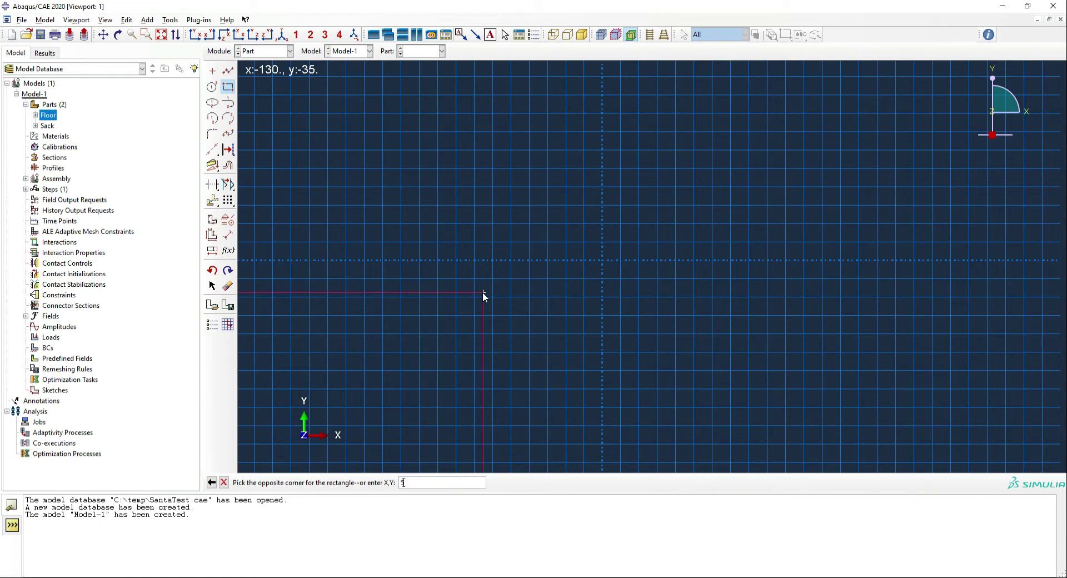
type("00,500")
key("Return")
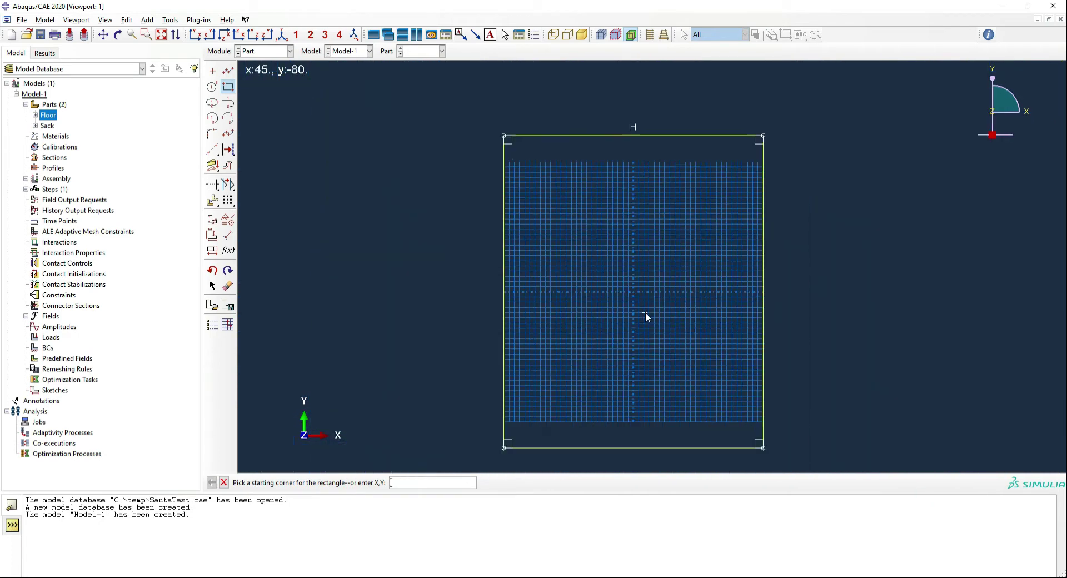
left_click(224, 482)
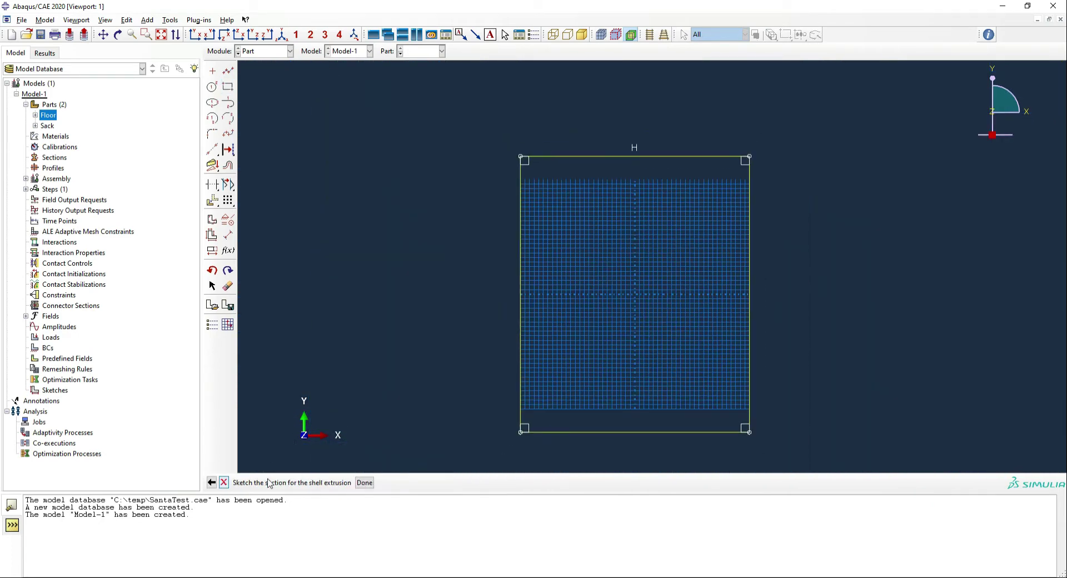
left_click(364, 483)
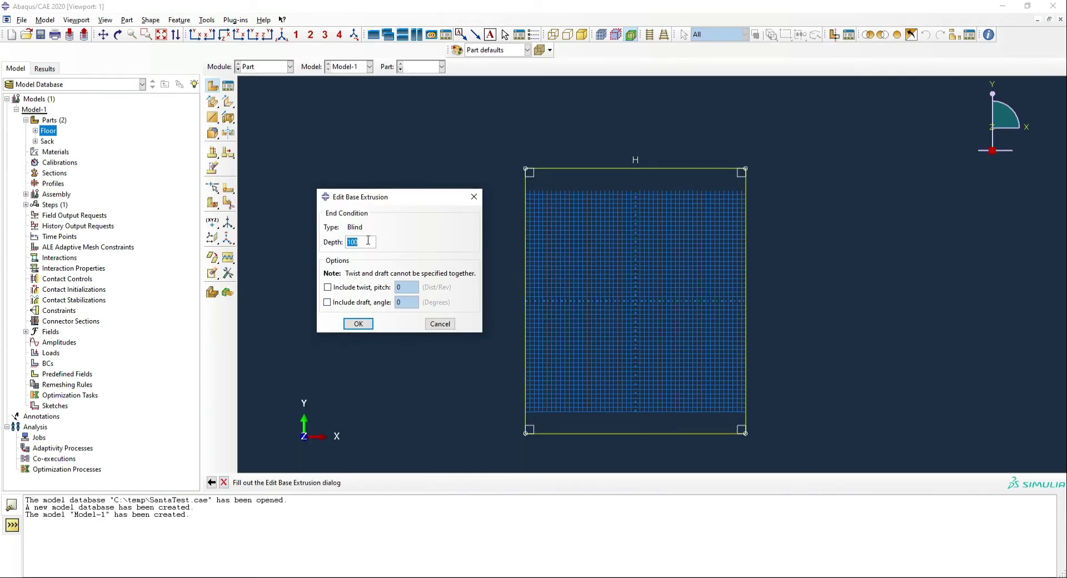
left_click(366, 242)
left_click_drag(367, 242, 345, 247)
type("8000")
Step: Create the chimney and set its front face as the sketch plane for a cut
left_click(366, 324)
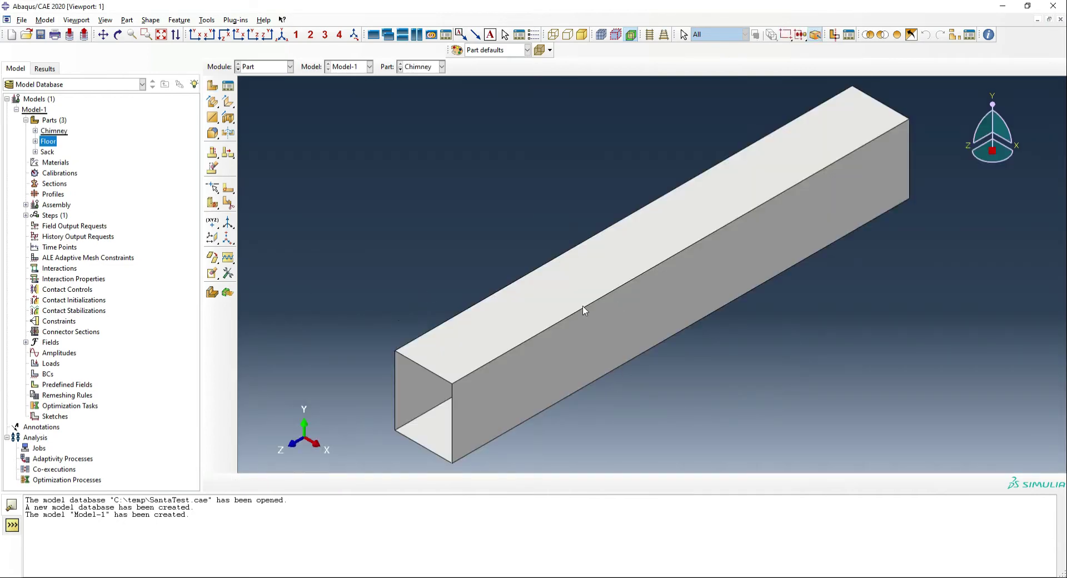
scroll(583, 304, "down", 2)
left_click_drag(560, 274, 534, 222, "ctrl+alt")
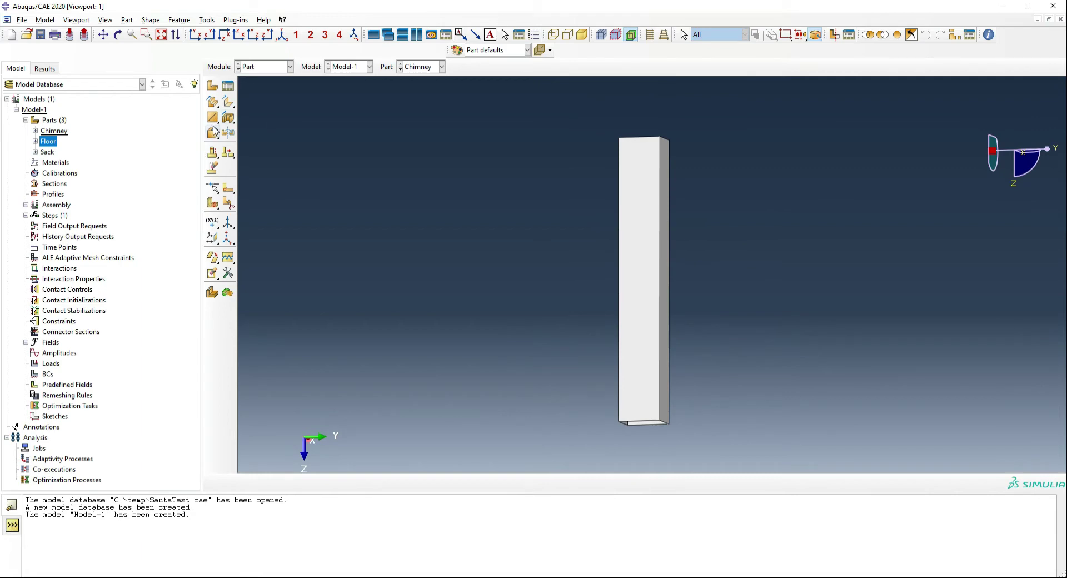
left_click(229, 118)
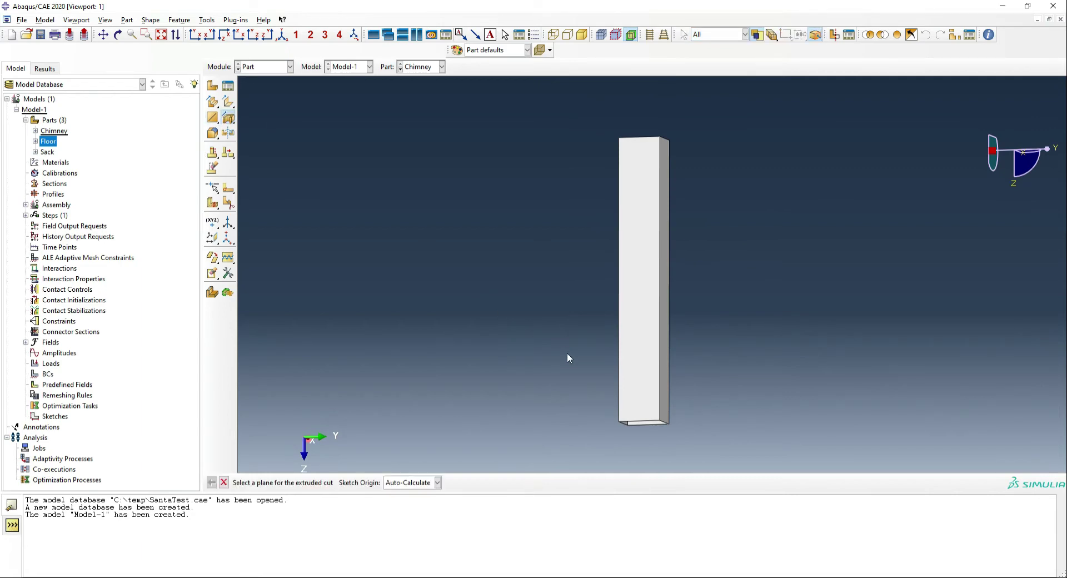
left_click(646, 384)
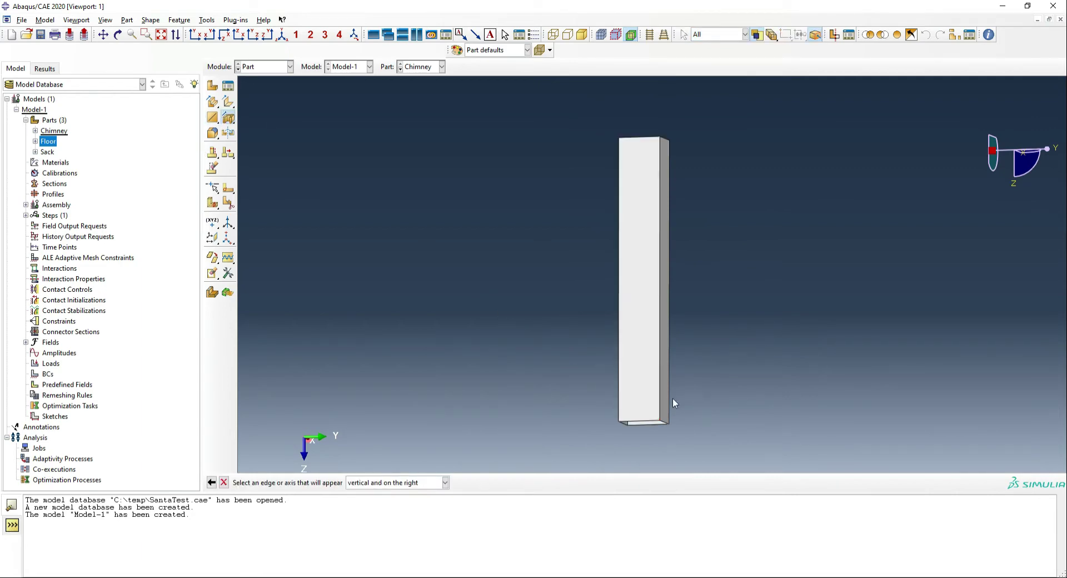
left_click(671, 398)
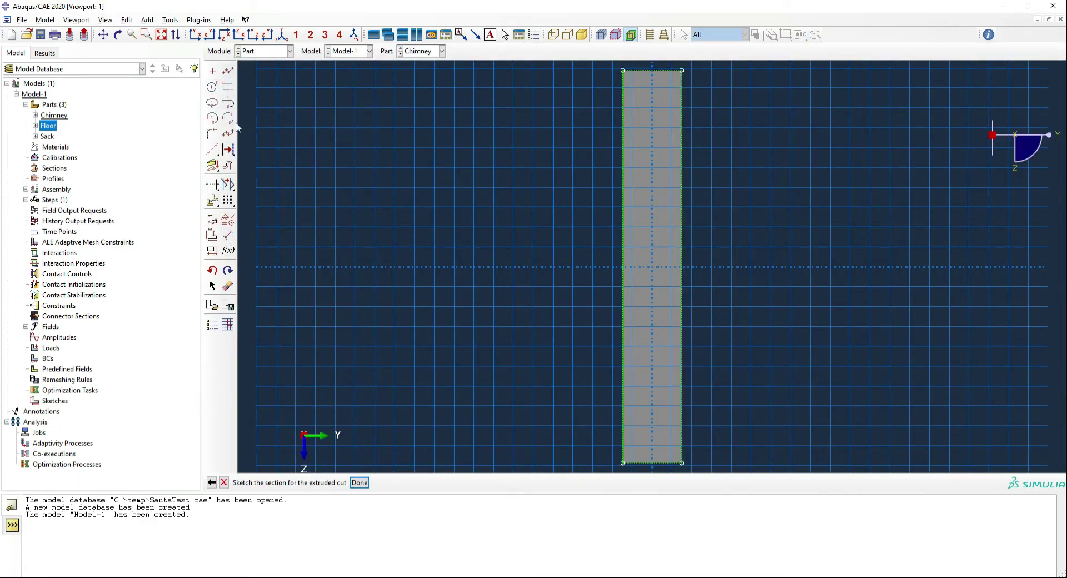
Step: Draw the left vertical side of the arch near the bottom-left corner
left_click(228, 71)
scroll(640, 439, "down", 2)
scroll(621, 434, "up", 5)
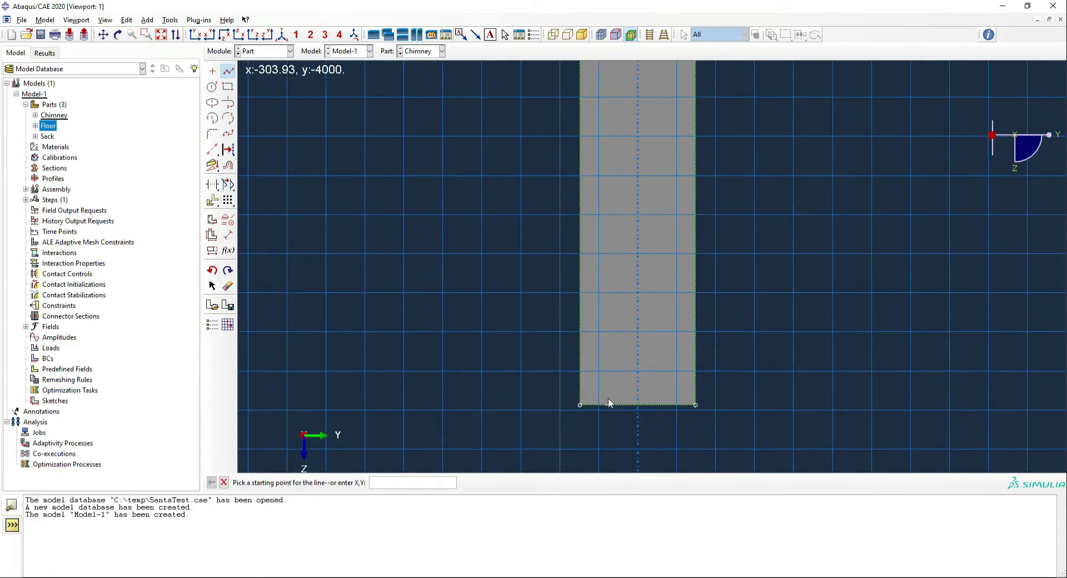
scroll(608, 398, "up", 2)
left_click(575, 410)
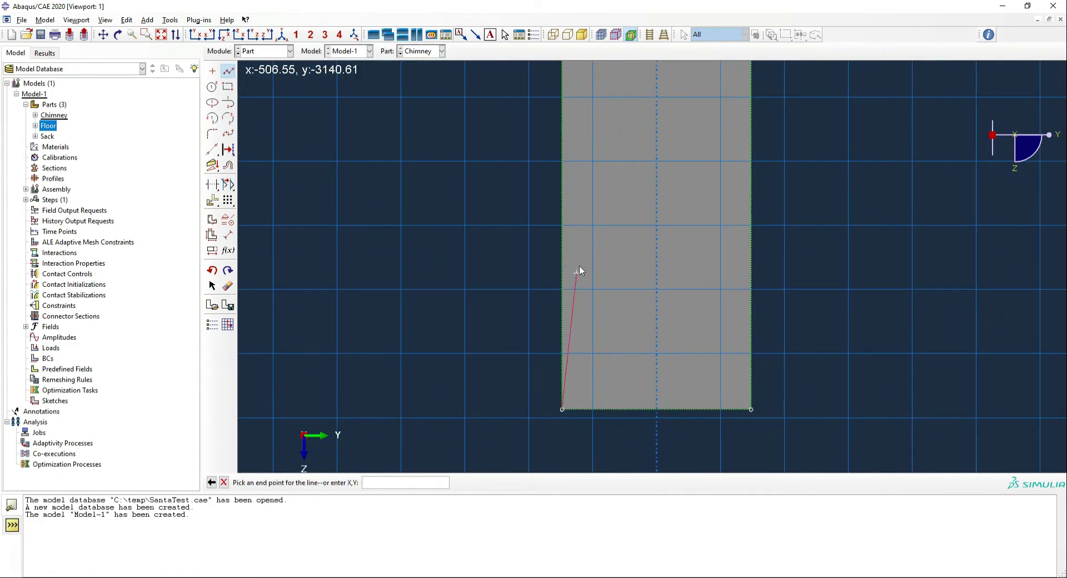
left_click(212, 482)
scroll(613, 398, "up", 3)
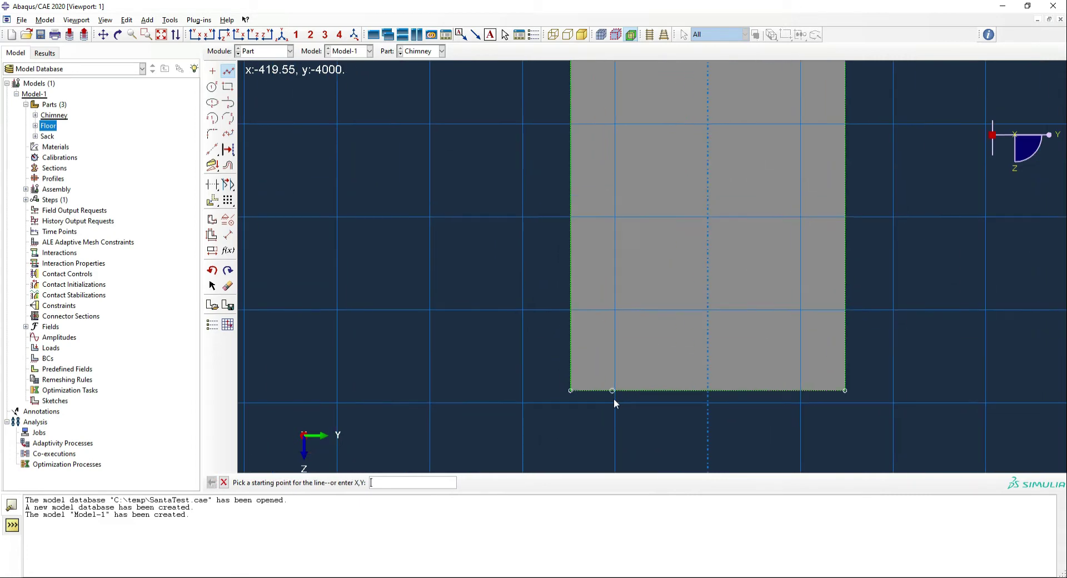
left_click(575, 390)
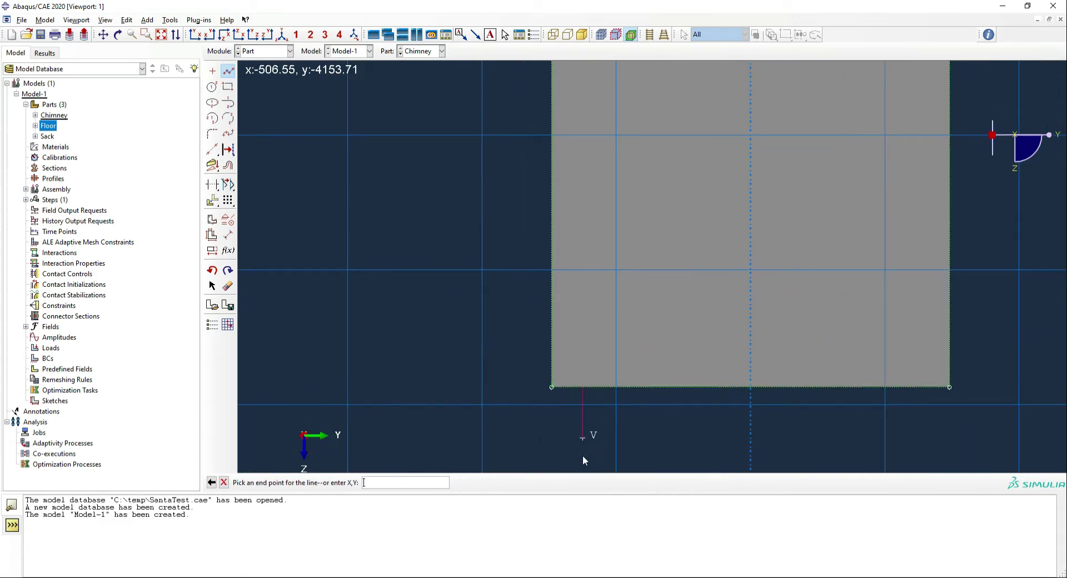
scroll(581, 450, "down", 3)
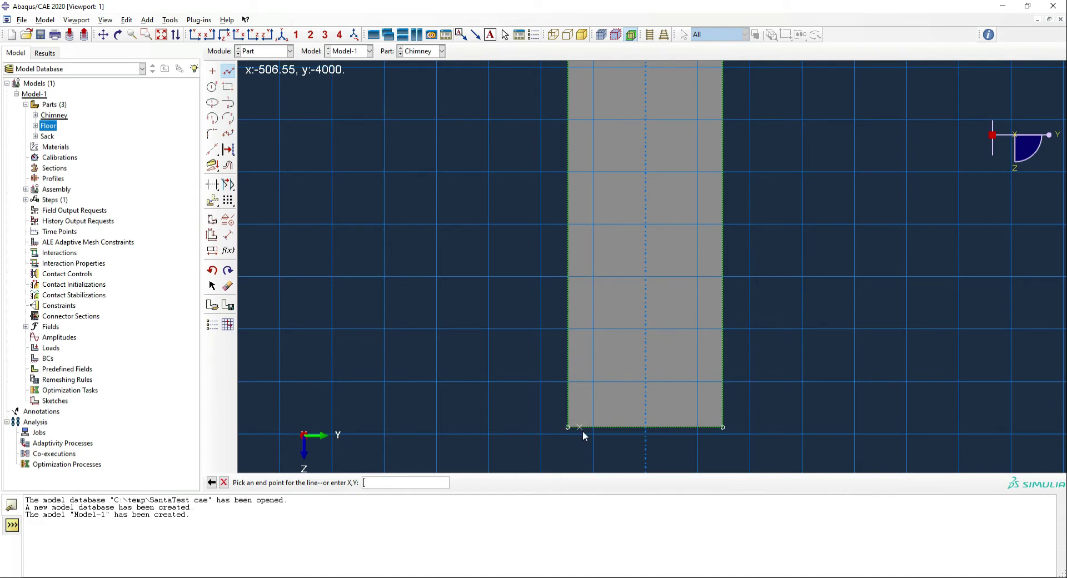
left_click(587, 315)
Step: Add the arch-top arc on the centre line and the right vertical side
left_click(212, 117)
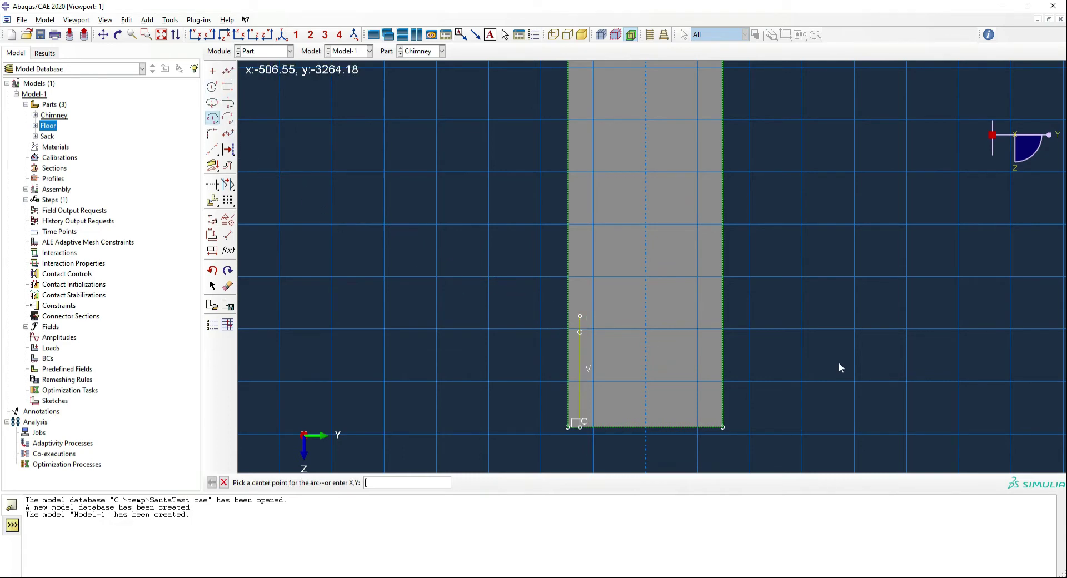
left_click(645, 317)
left_click(582, 317)
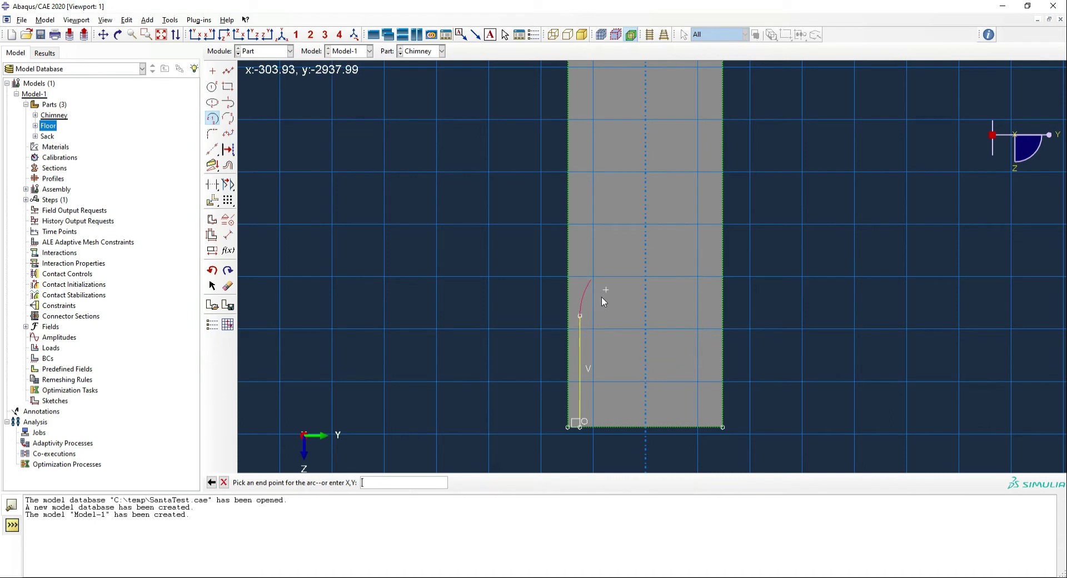
left_click(709, 316)
key("Escape")
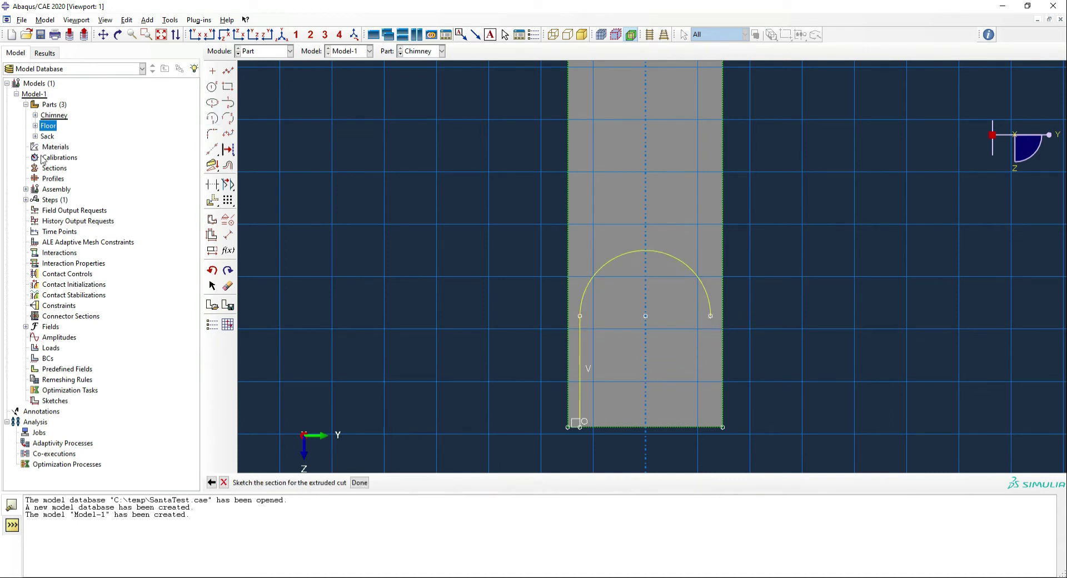
left_click(228, 71)
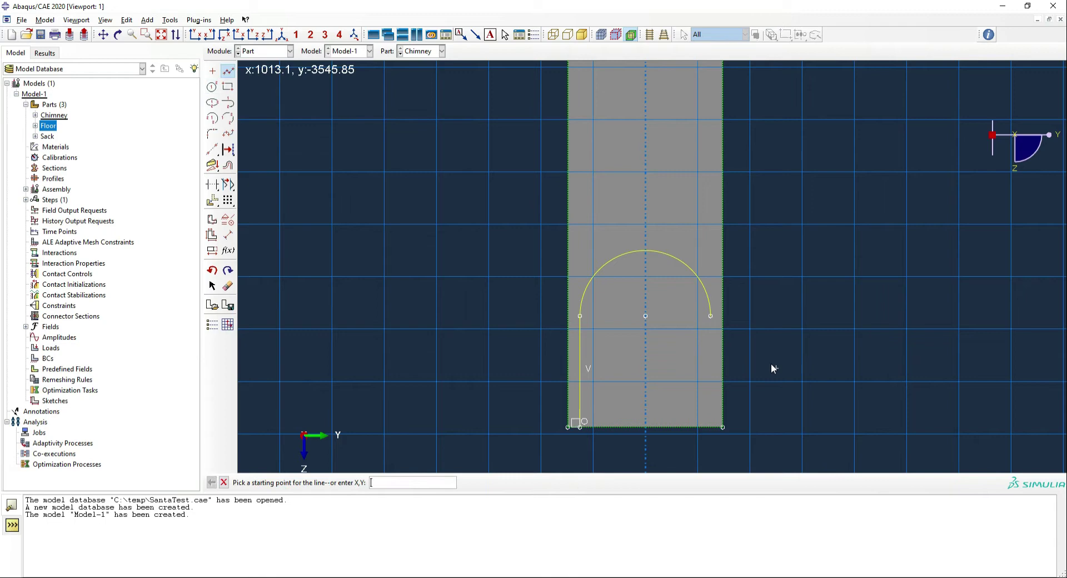
left_click(710, 315)
left_click(709, 426)
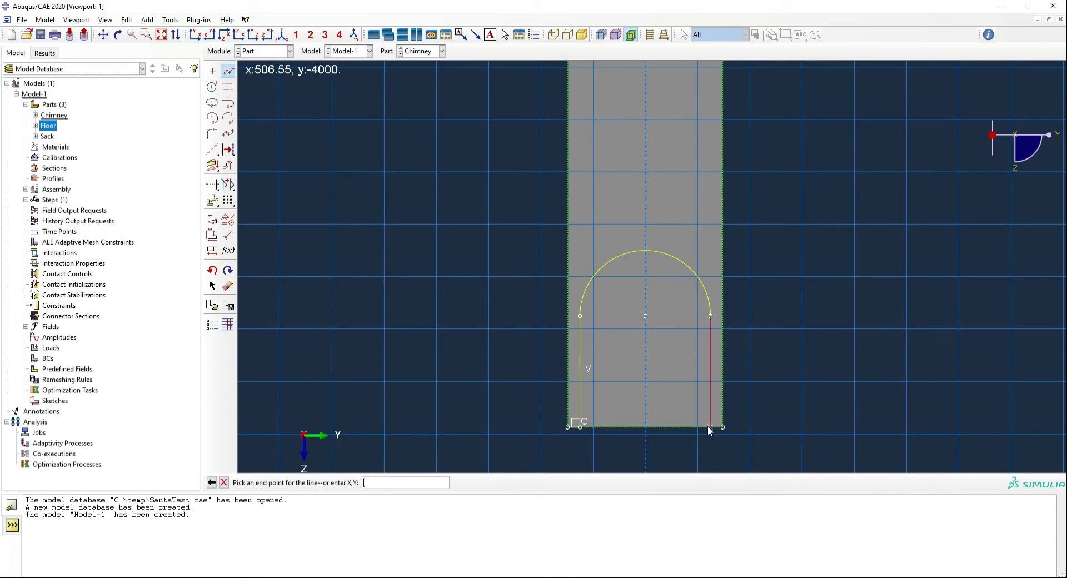
middle_click(602, 381)
left_click(224, 482)
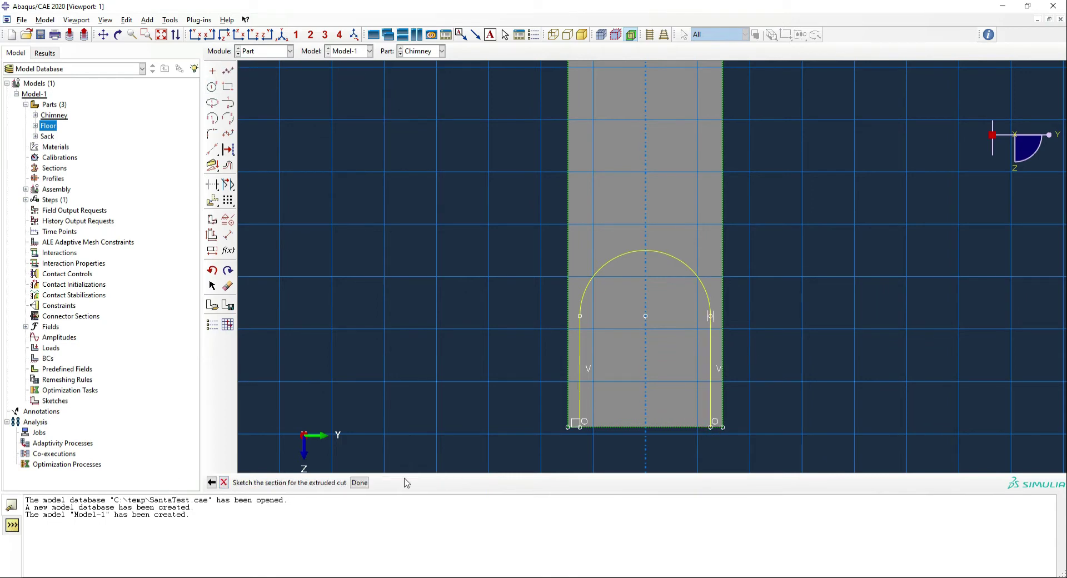
Step: Close the arch profile with a bottom line and finish the cut sketch
left_click(357, 483)
left_click(533, 308)
left_click(228, 71)
left_click(580, 427)
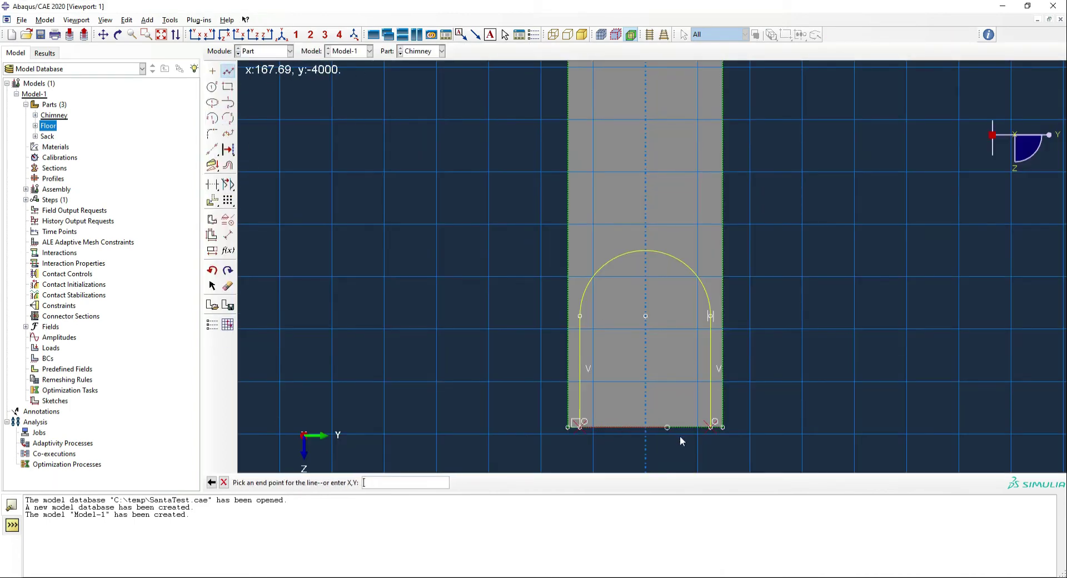
left_click(710, 428)
middle_click(501, 430)
left_click(223, 482)
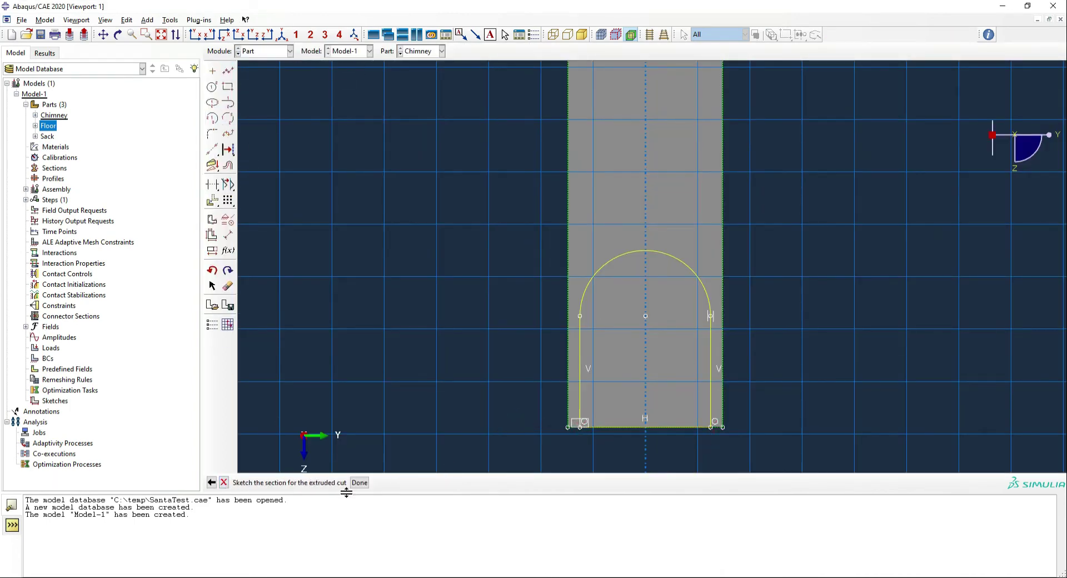
left_click(357, 483)
Step: Apply the arched cut as a Blind extrusion through the chimney wall
left_click_drag(490, 315, 578, 316, "ctrl+alt")
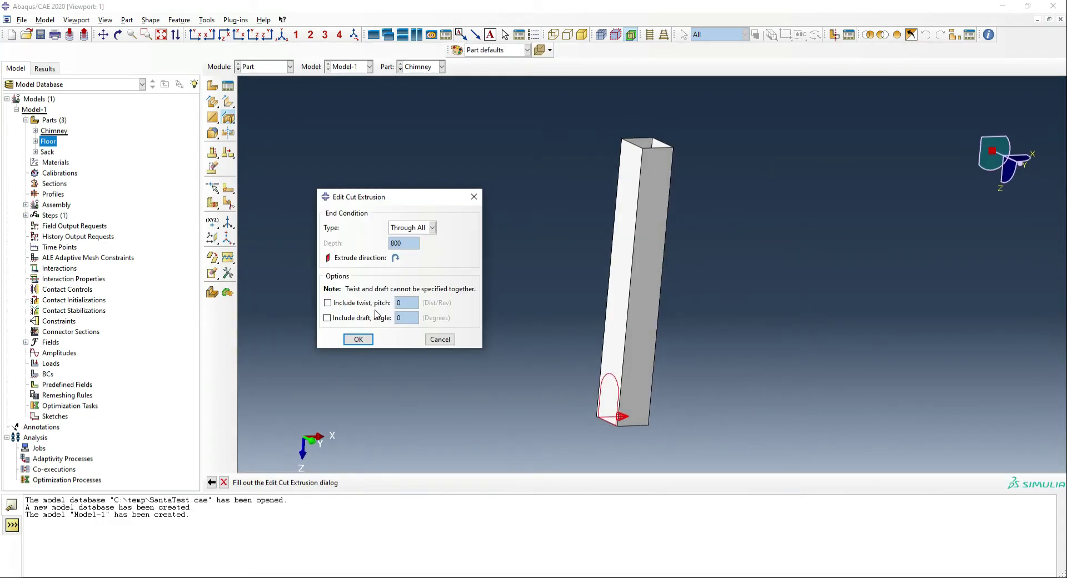
left_click(413, 227)
left_click(408, 262)
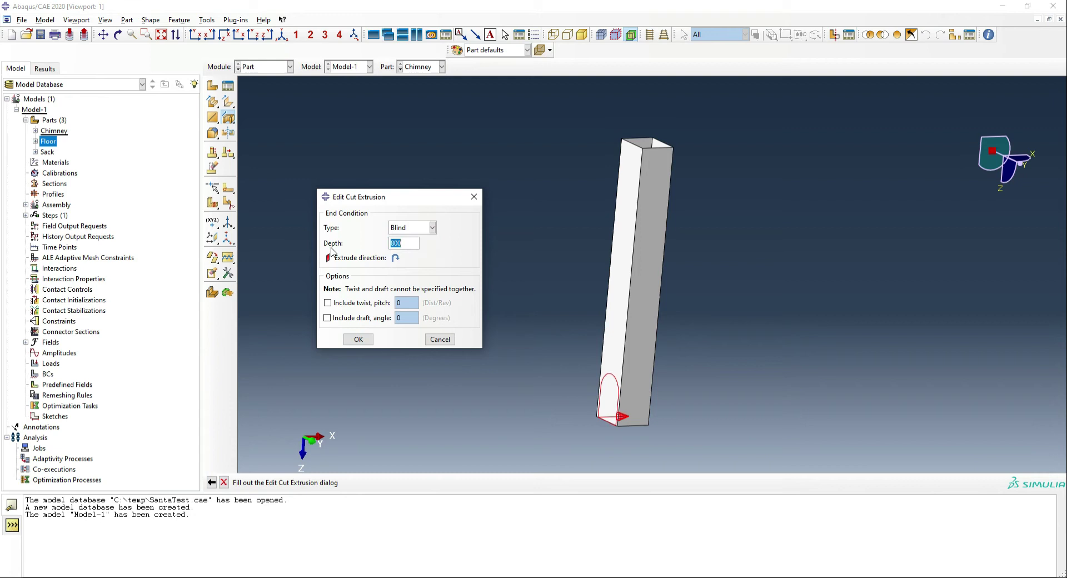
left_click(358, 340)
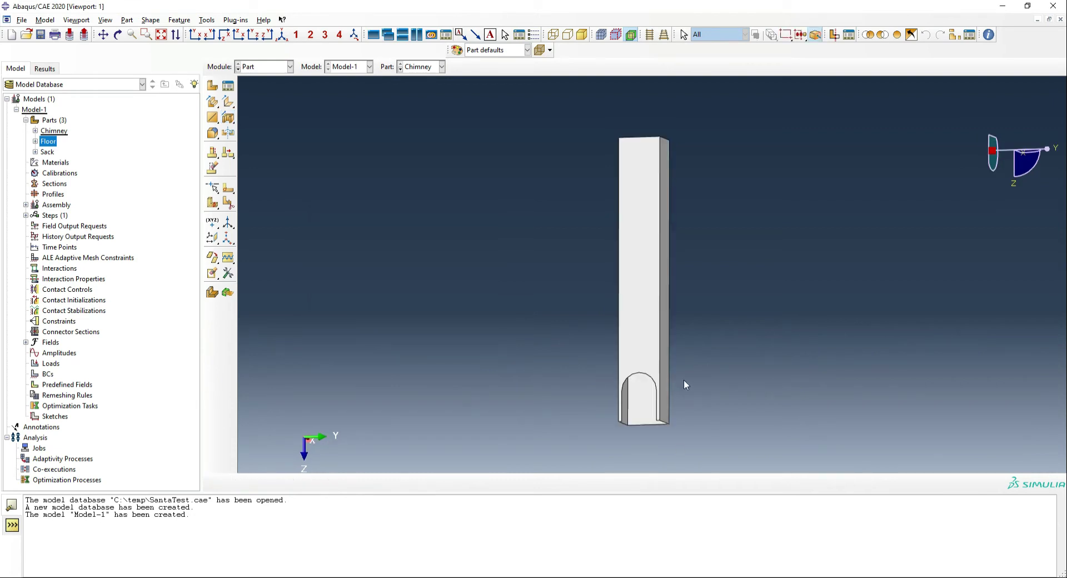
left_click_drag(639, 374, 739, 311, "ctrl+alt")
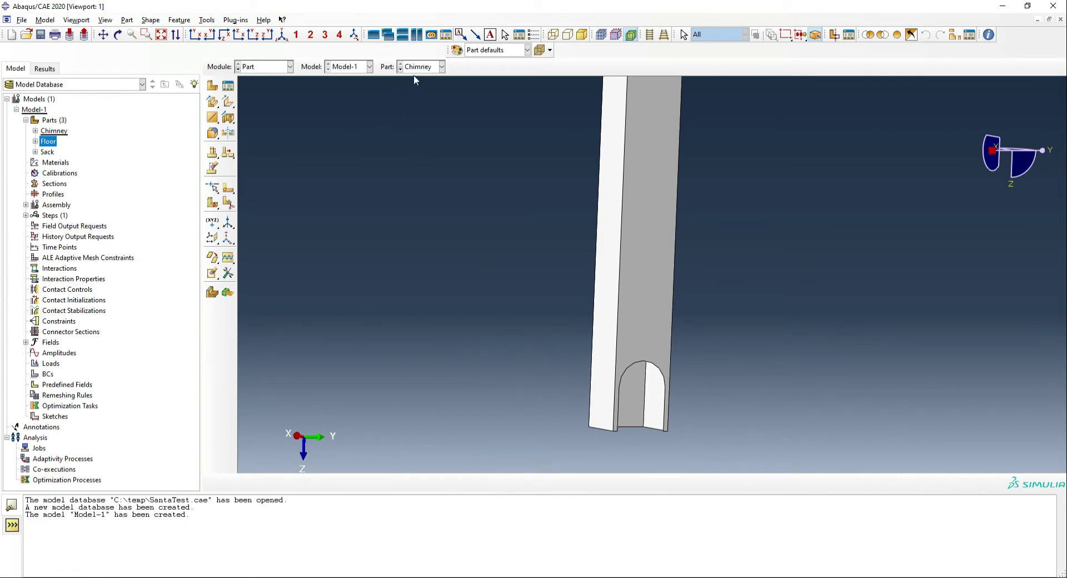
Step: Start a planar shell part named Ramp
left_click(212, 85)
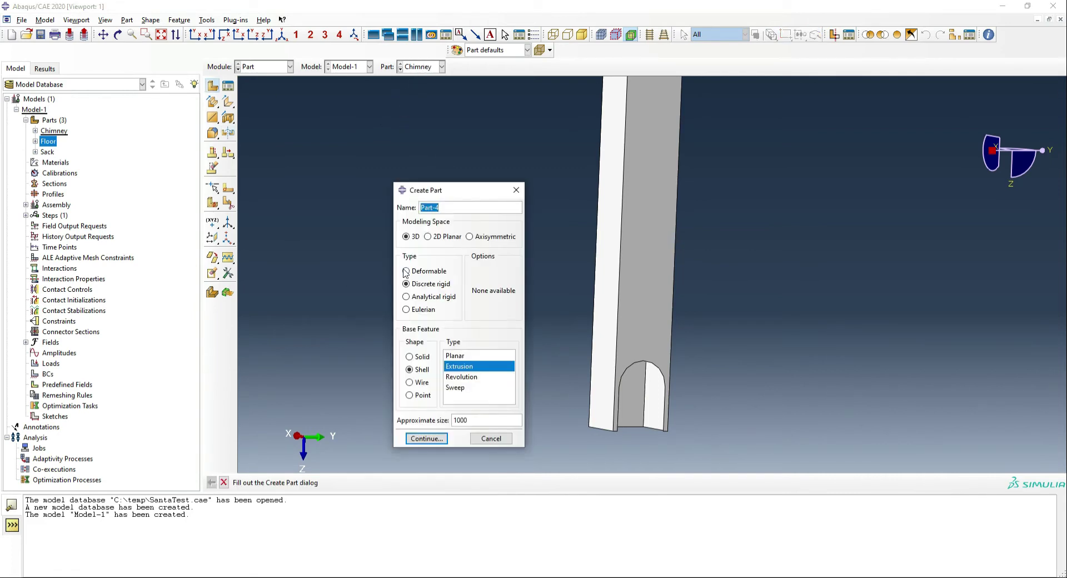
type("Ramp")
left_click(459, 357)
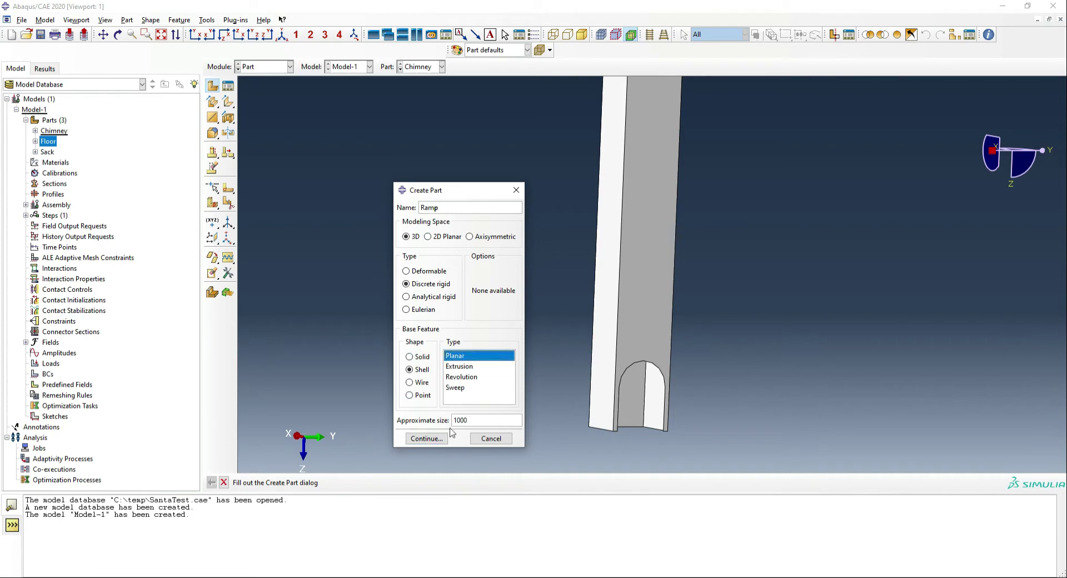
left_click(429, 438)
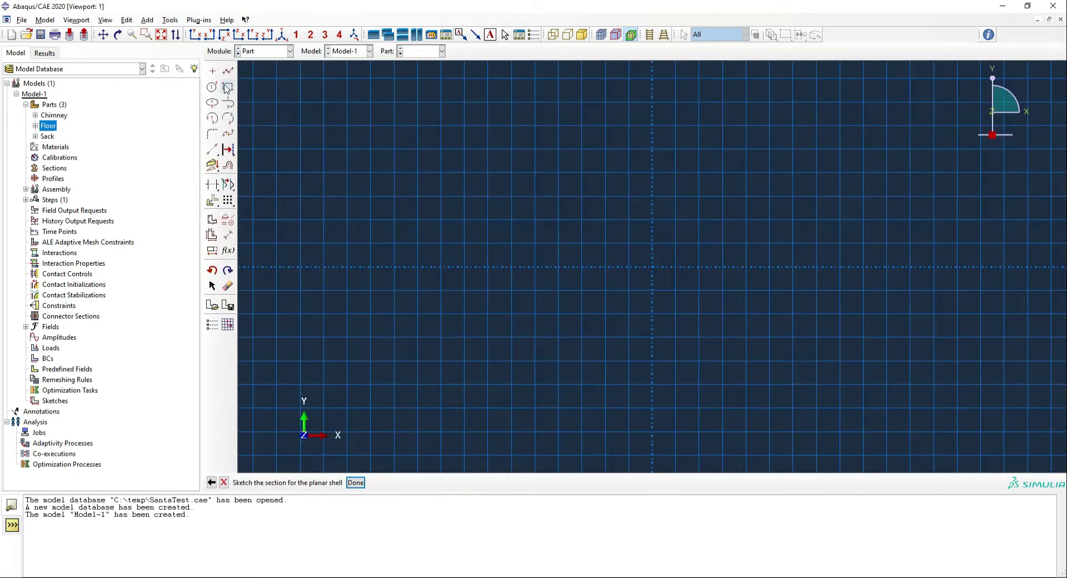
Step: Sketch a rectangle with opposite corner at 600,300 and create the Ramp shell
left_click(227, 87)
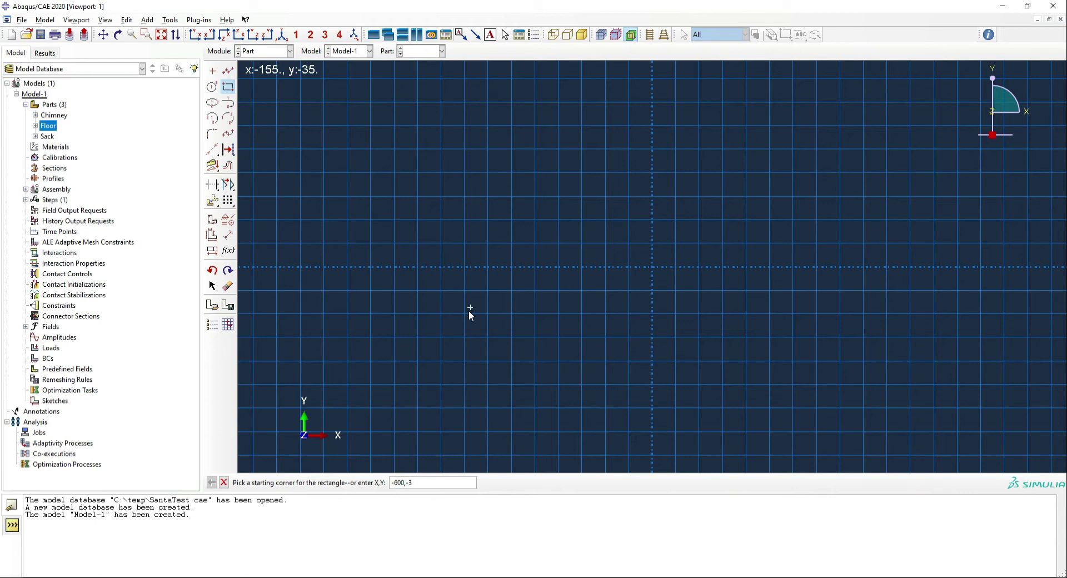
left_click(470, 307)
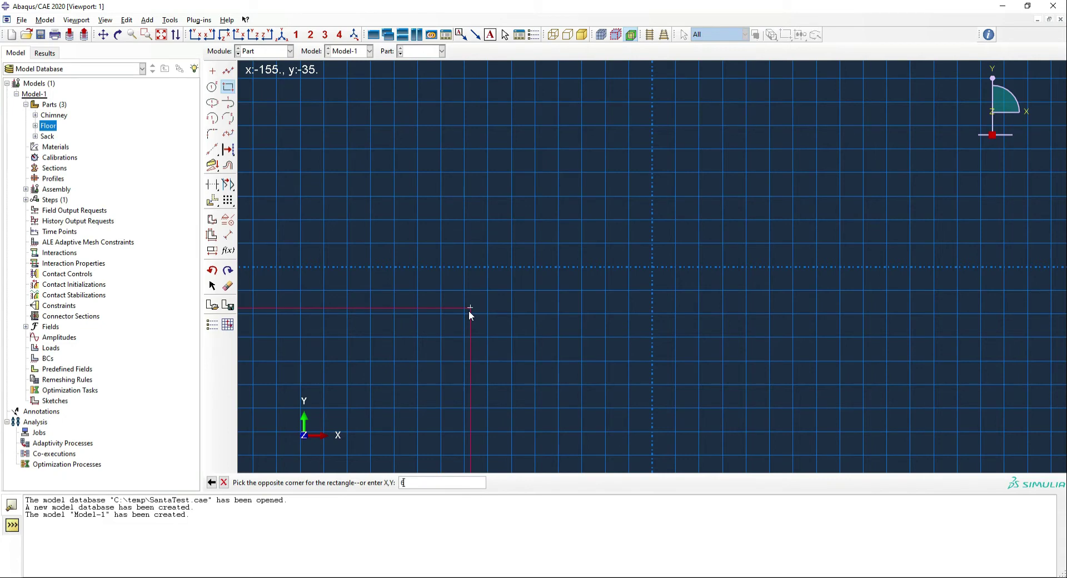
type("600,300")
key("Return")
key("Escape")
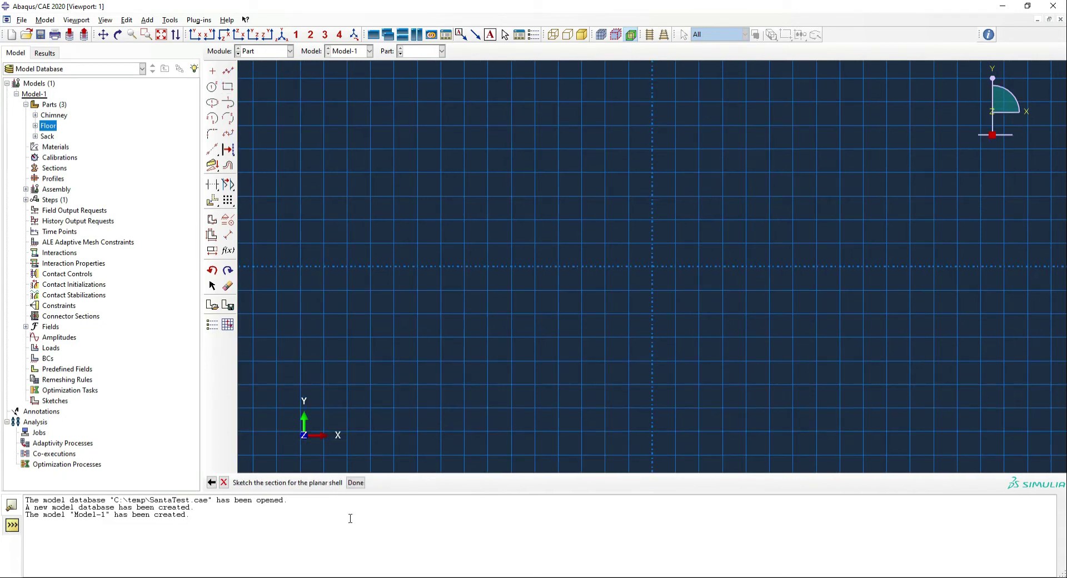
left_click(355, 482)
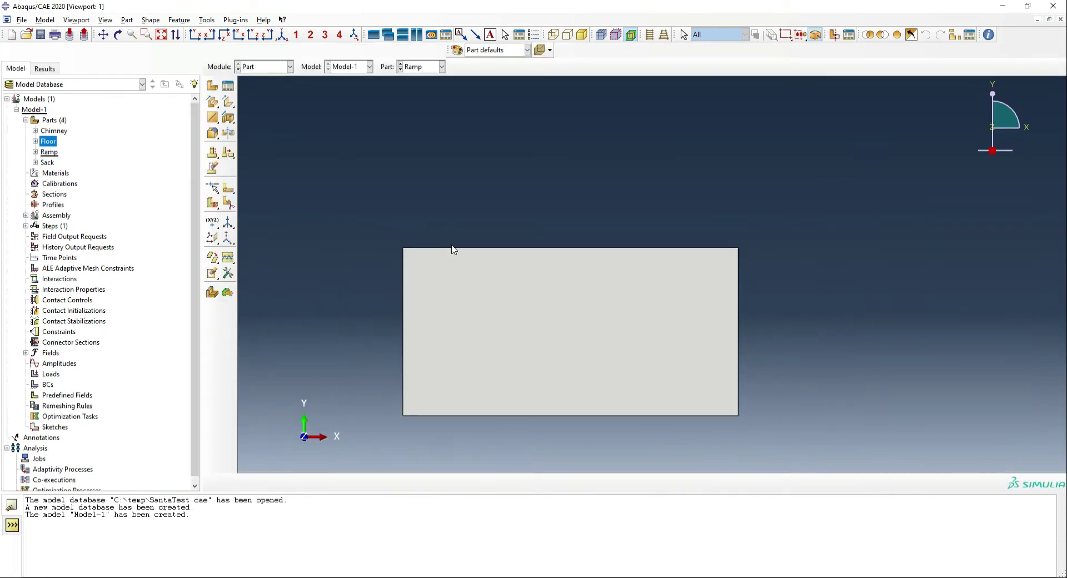
Step: Start a 3D deformable solid extrusion part named Gift
left_click(283, 68)
left_click(213, 87)
left_click(213, 87)
type("Gift")
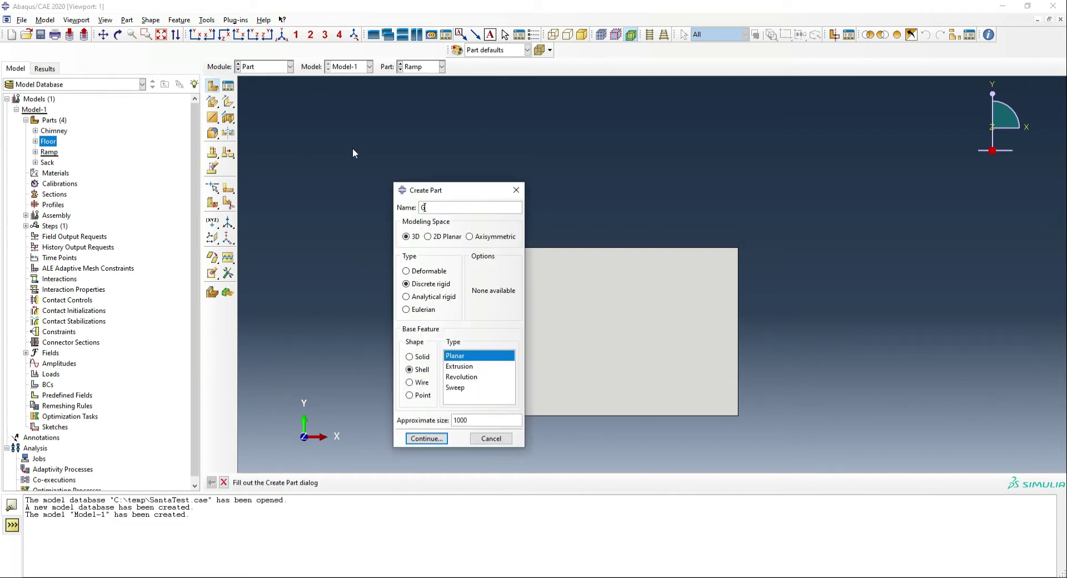
left_click(410, 356)
left_click(407, 271)
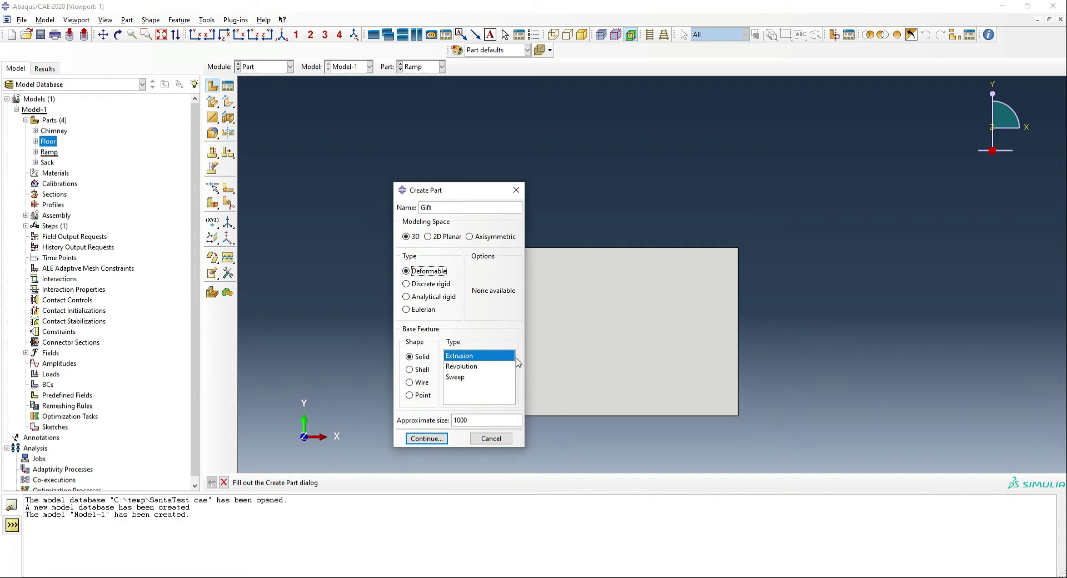
left_click(423, 439)
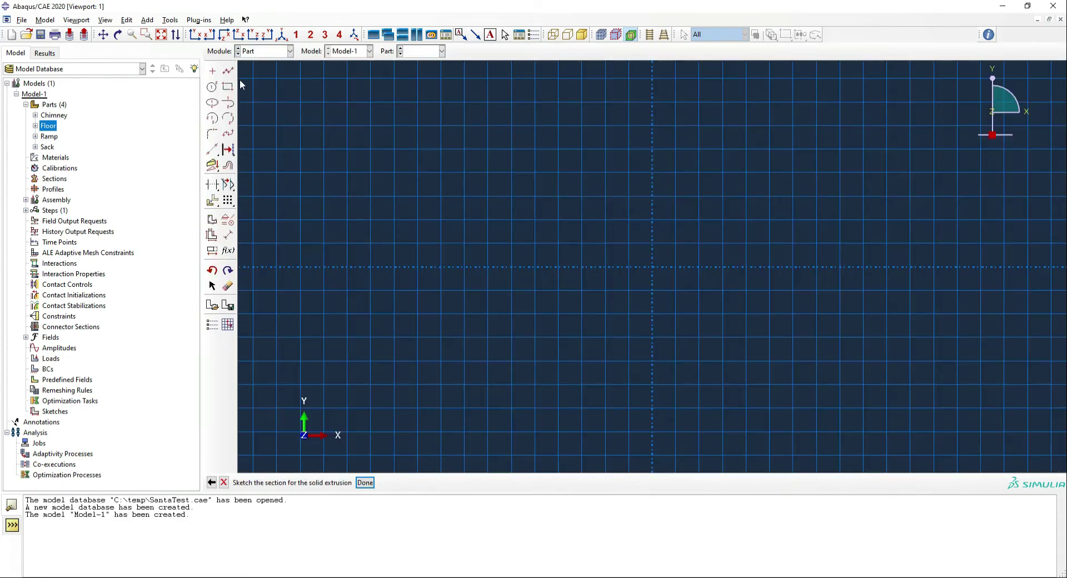
Step: Sketch a square from -100,-100 to 100,100 and extrude it 100 deep
left_click(228, 87)
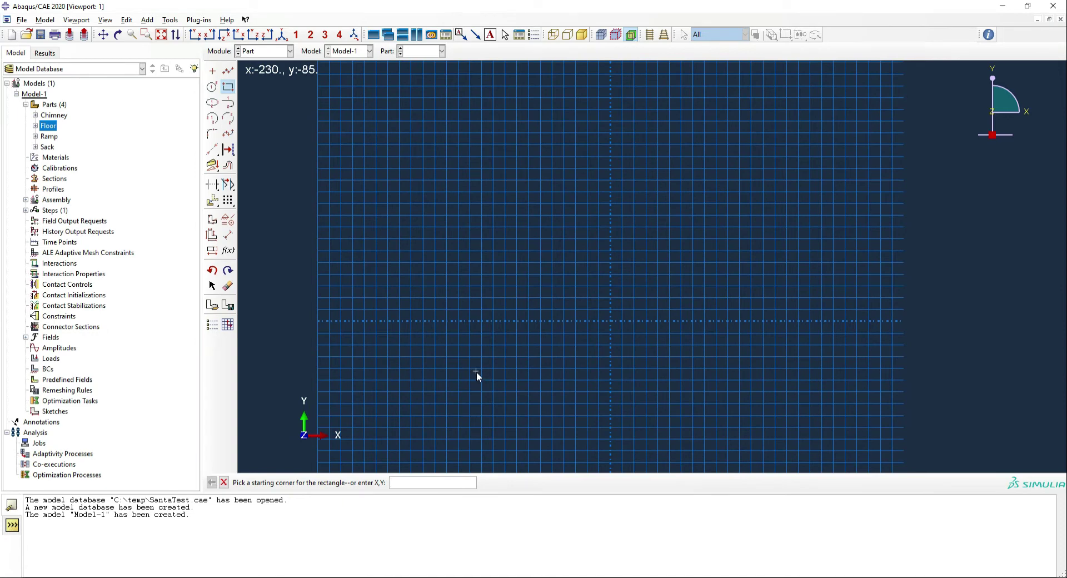
type("-100,-100")
key("Return")
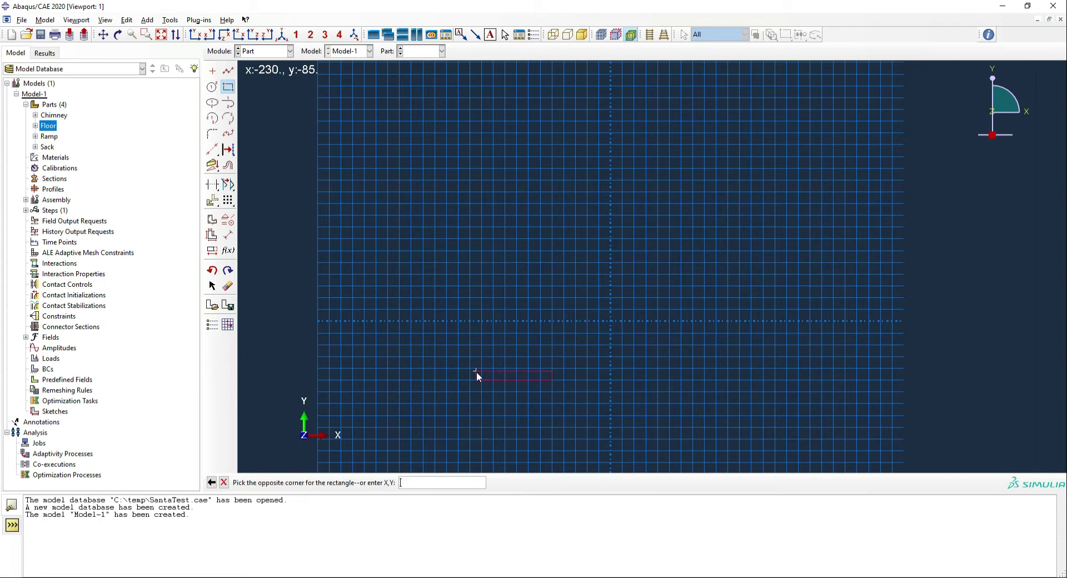
type("100,100")
key("Return")
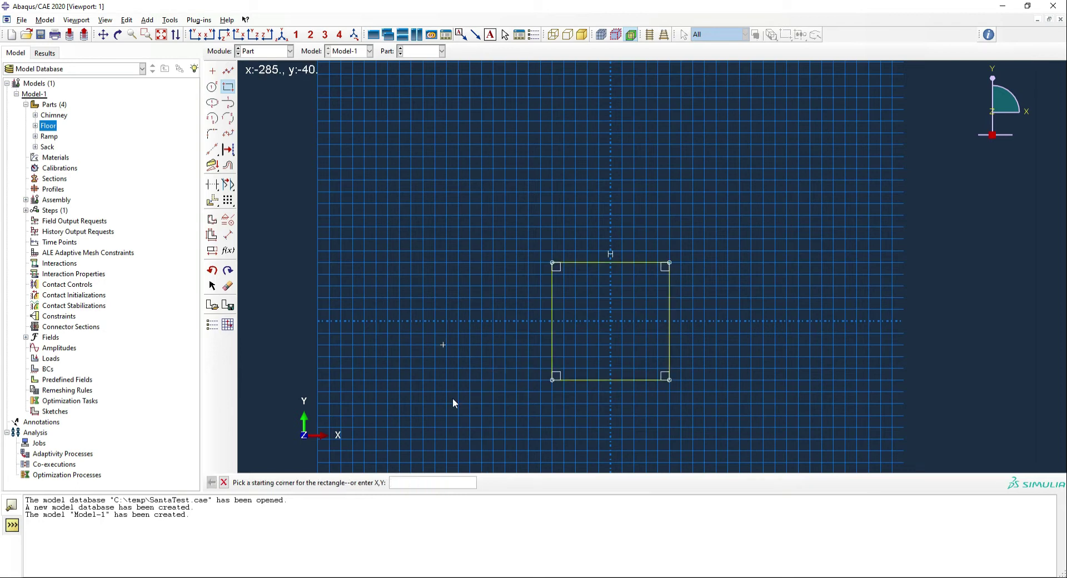
left_click(223, 482)
left_click(365, 483)
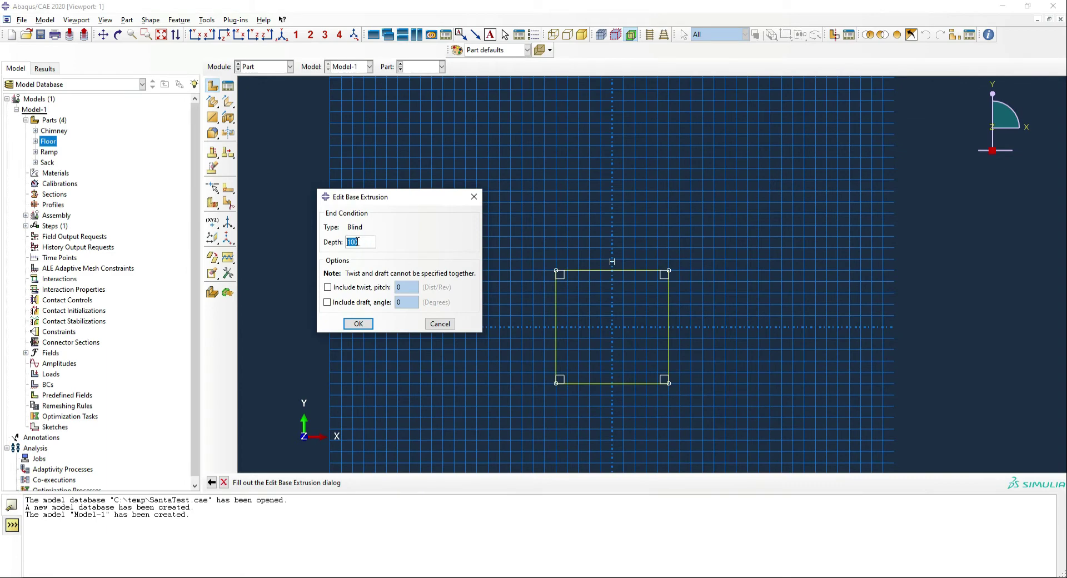
key("Return")
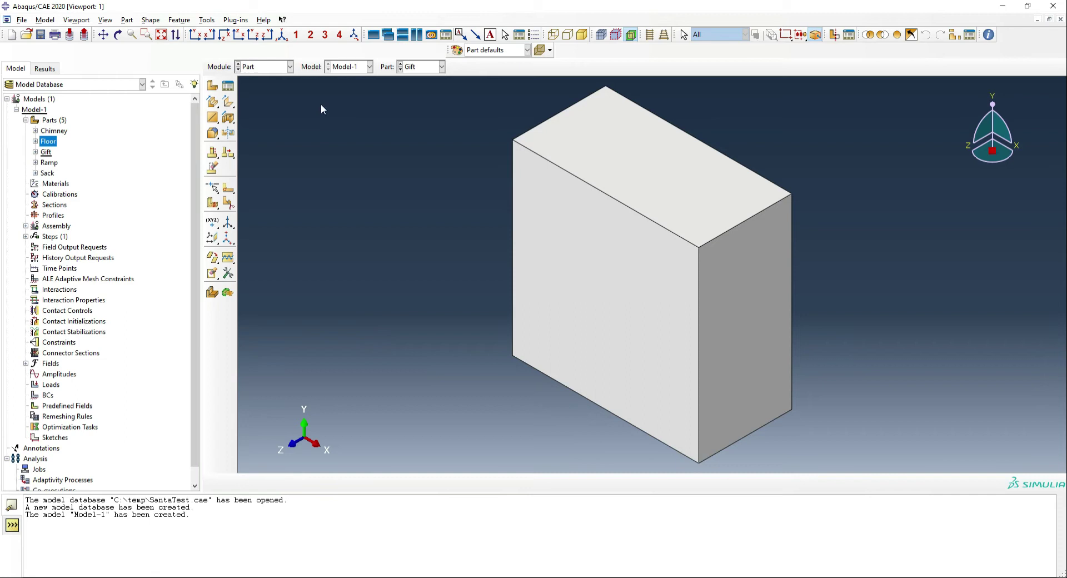
Step: Switch to the Assembly module and instance all five parts
left_click(265, 69)
left_click(261, 99)
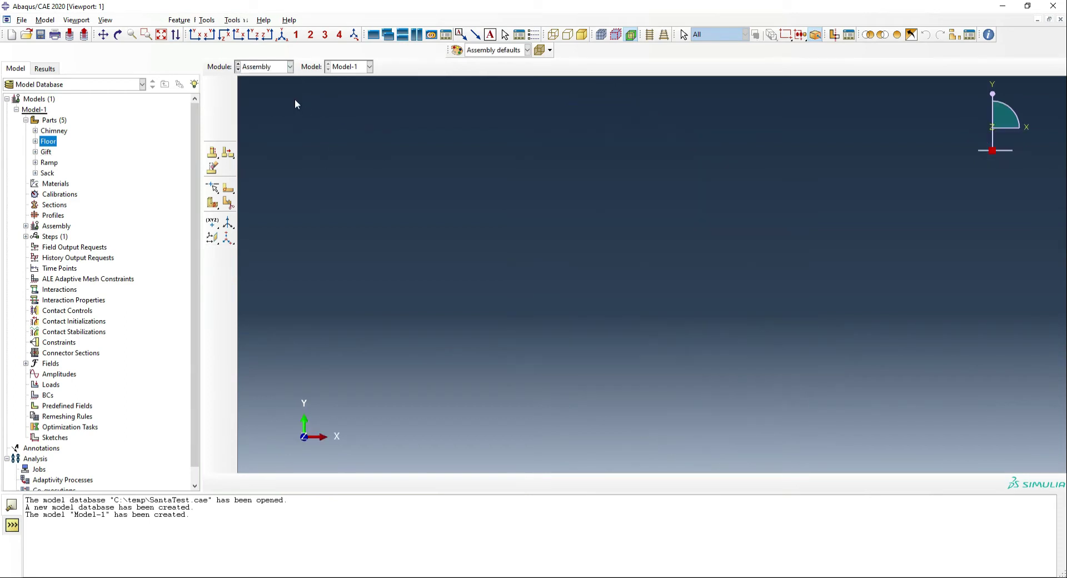
left_click(213, 85)
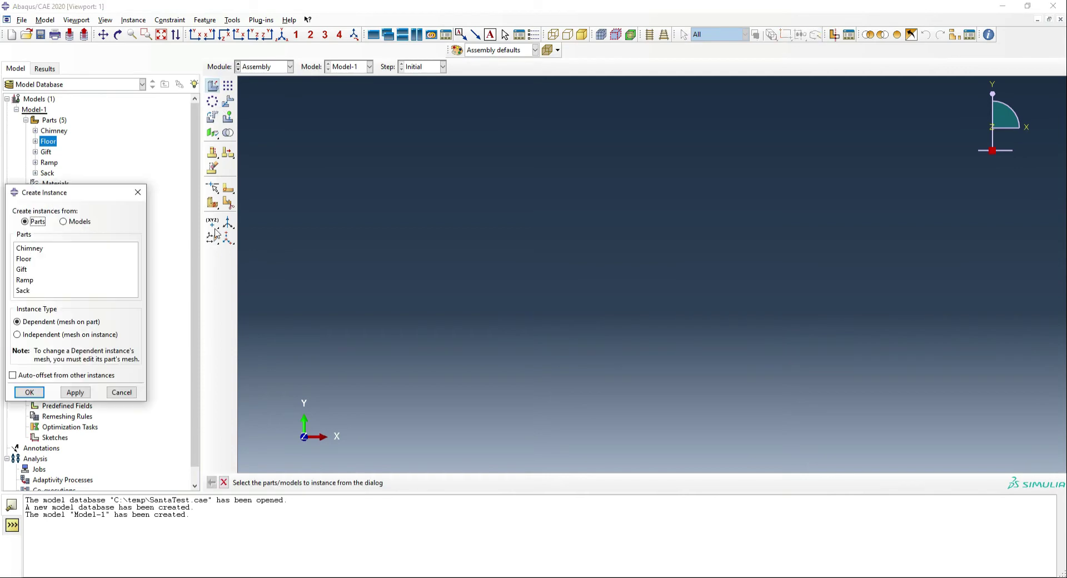
left_click(53, 248)
left_click(34, 291, "shift")
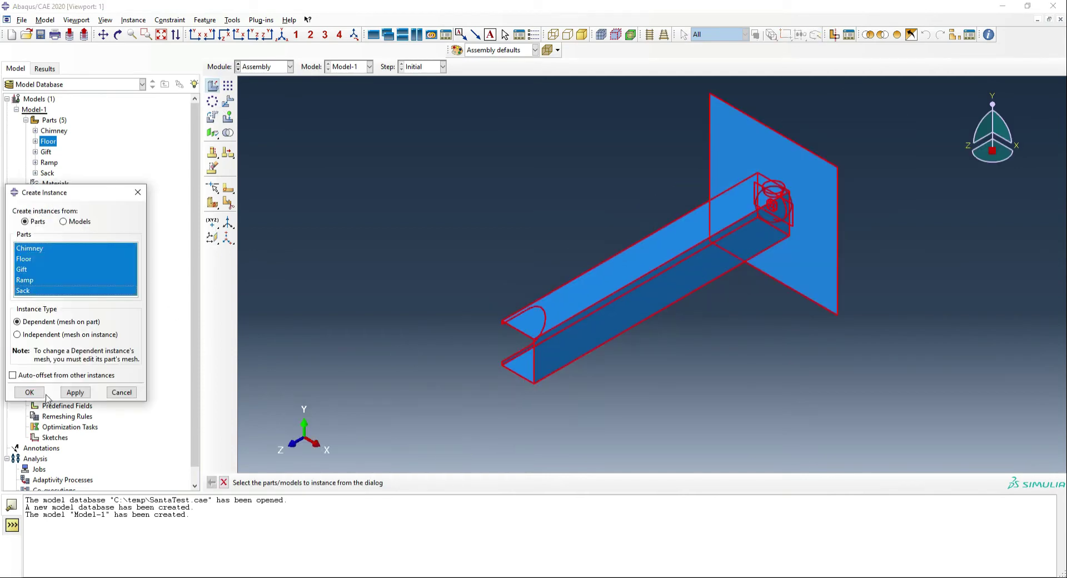
left_click(30, 392)
left_click_drag(697, 368, 669, 386, "ctrl+alt")
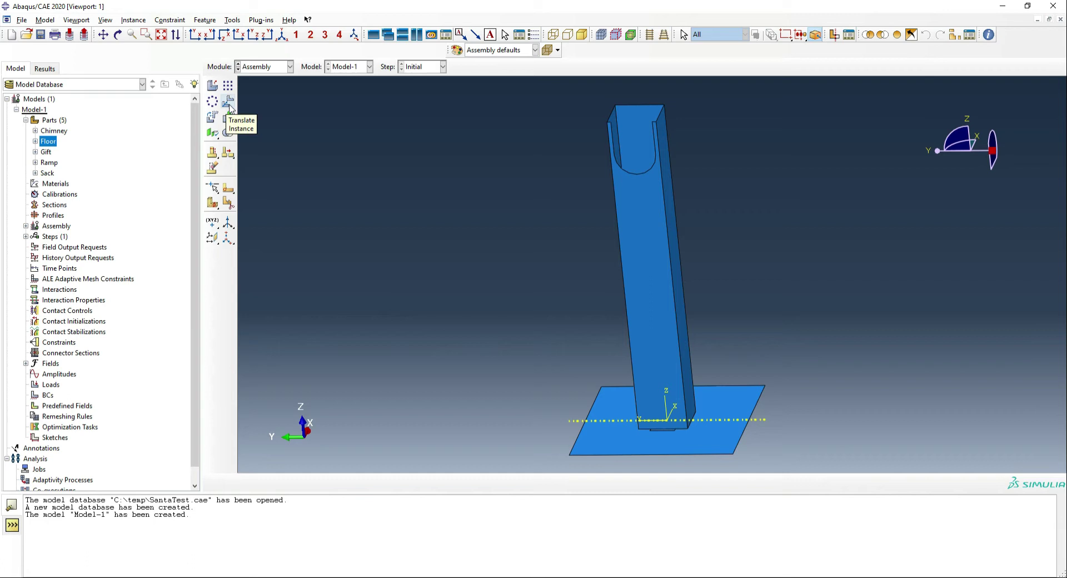
Step: Rotate the Chimney instance 180° about the X axis
left_click(212, 117)
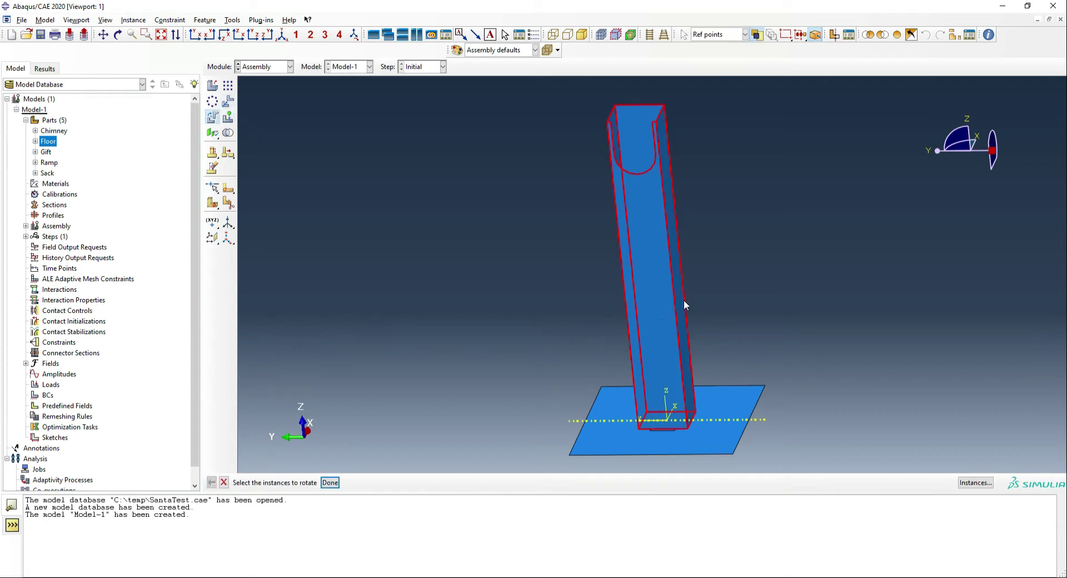
middle_click(661, 295)
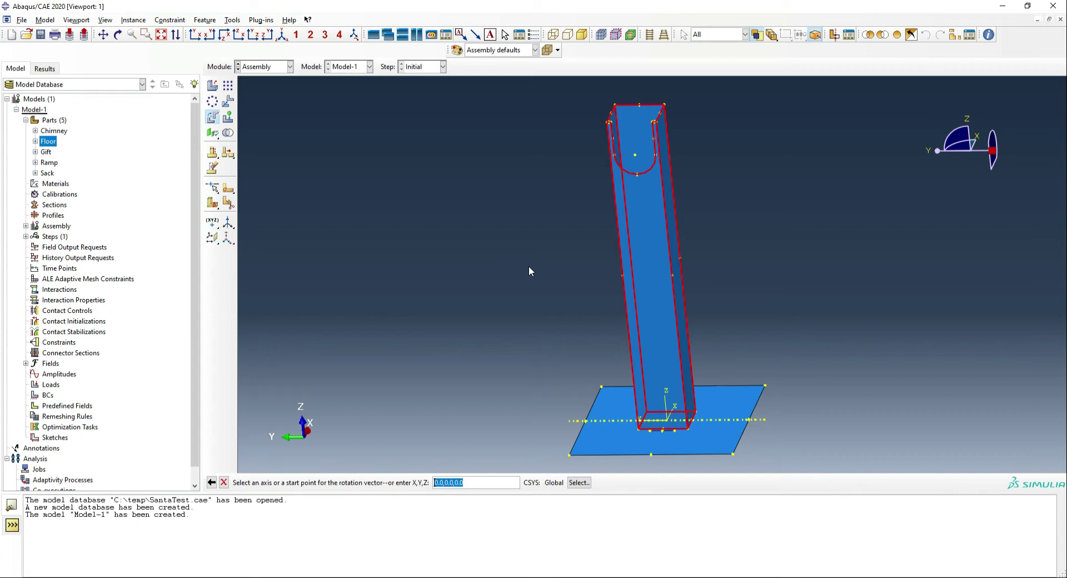
key("Return")
key("Return")
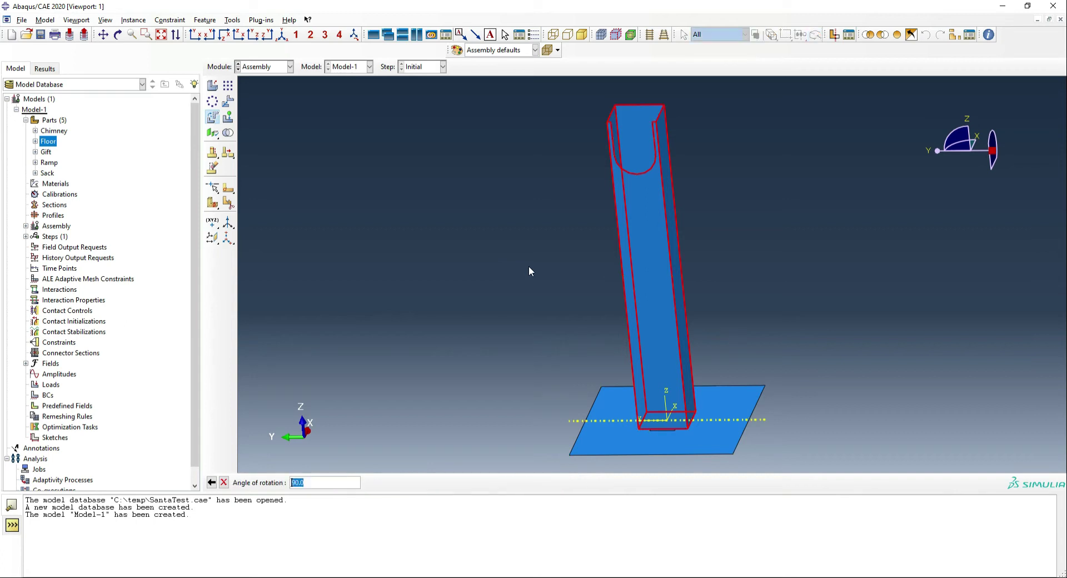
type("180")
key("Return")
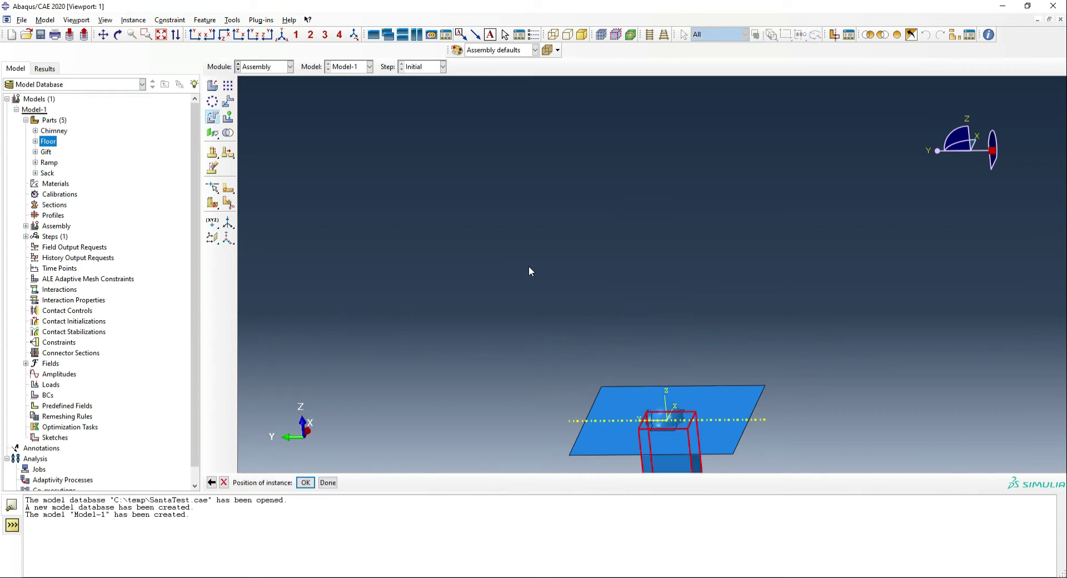
key("Return")
scroll(590, 298, "down", 3)
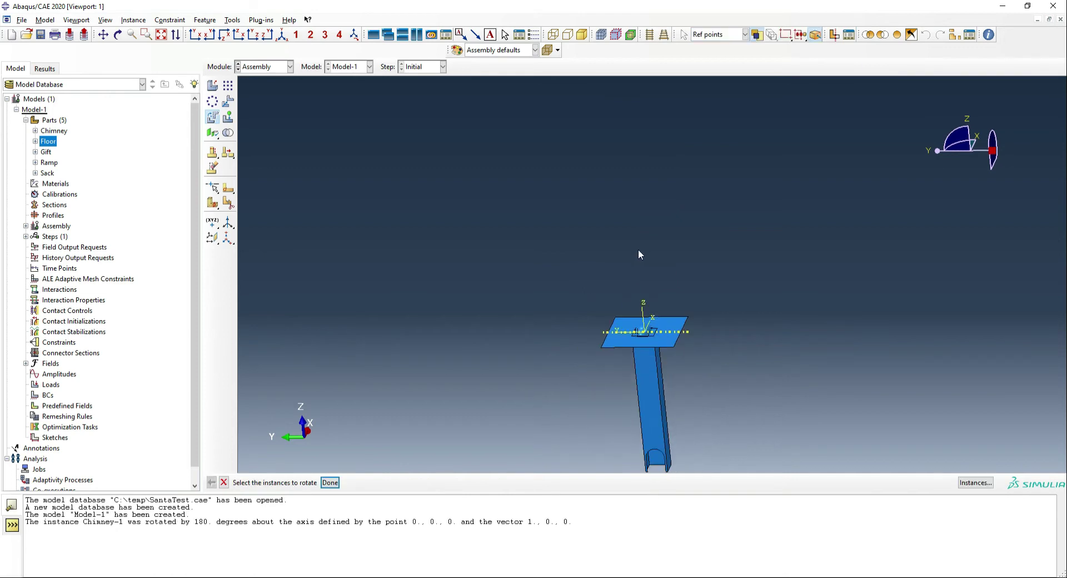
middle_click_drag(639, 255, 620, 116, "ctrl+alt")
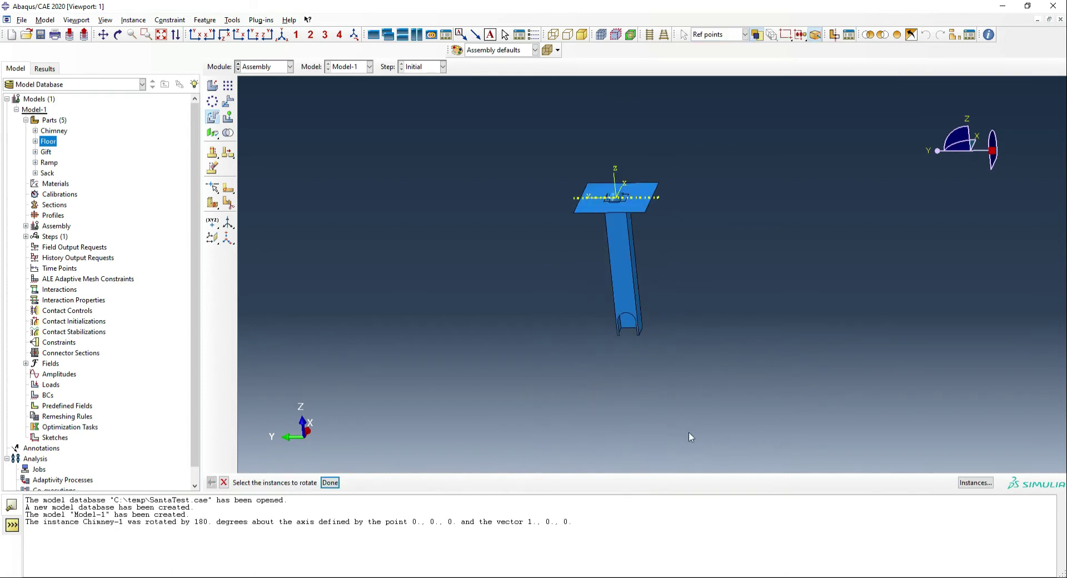
Step: Move the chimney so its bottom-edge midpoint sits on the floor's centre
left_click(228, 102)
scroll(625, 282, "up", 2)
left_click(625, 281)
middle_click(626, 402)
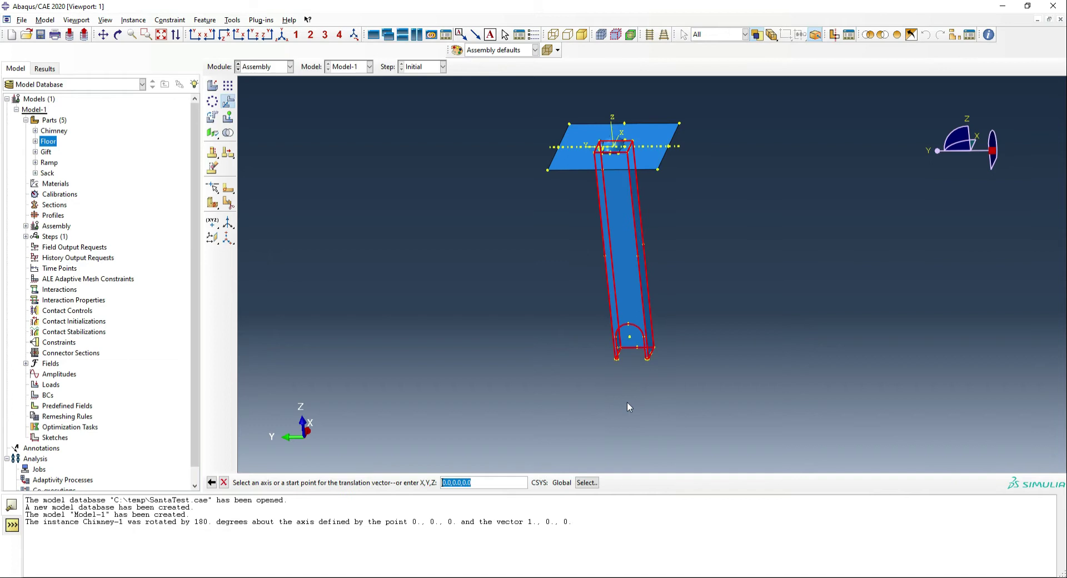
left_click(637, 347)
scroll(622, 166, "up", 2)
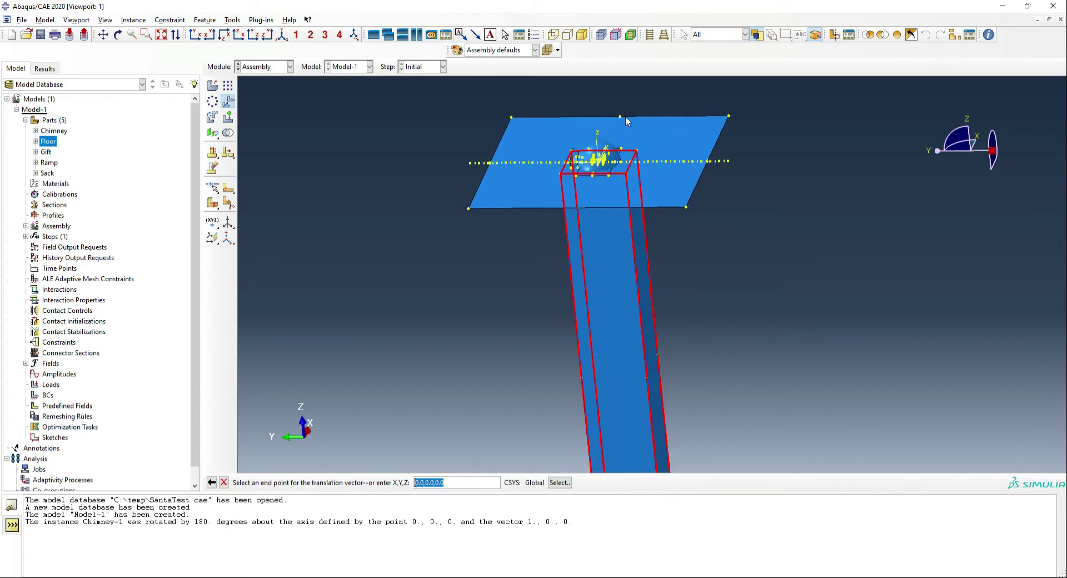
left_click(614, 147)
Step: Translate the sack instance using the default start and end points
scroll(609, 400, "down", 1)
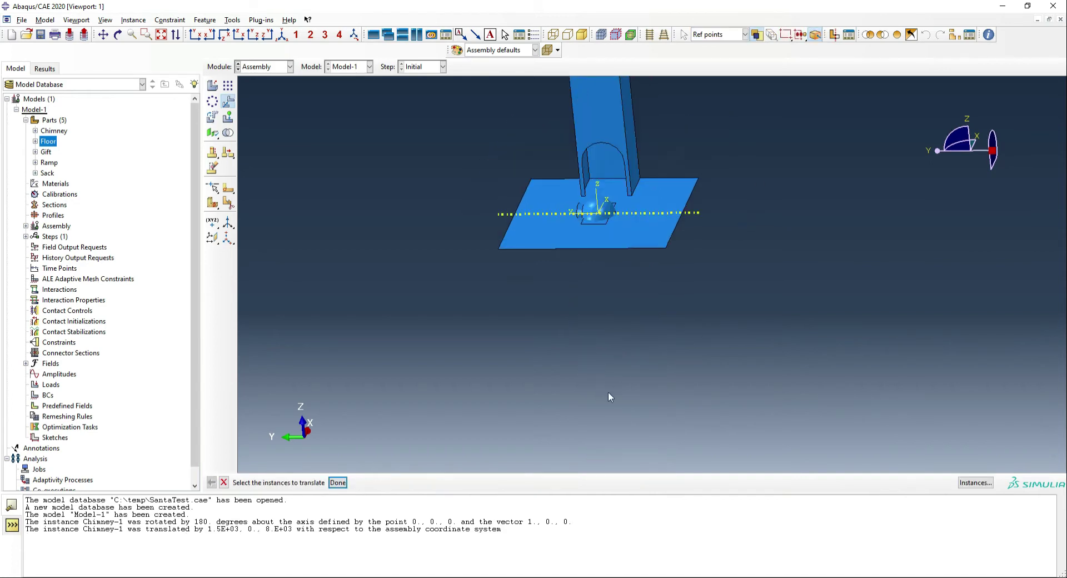
scroll(633, 157, "up", 2)
scroll(583, 339, "up", 1)
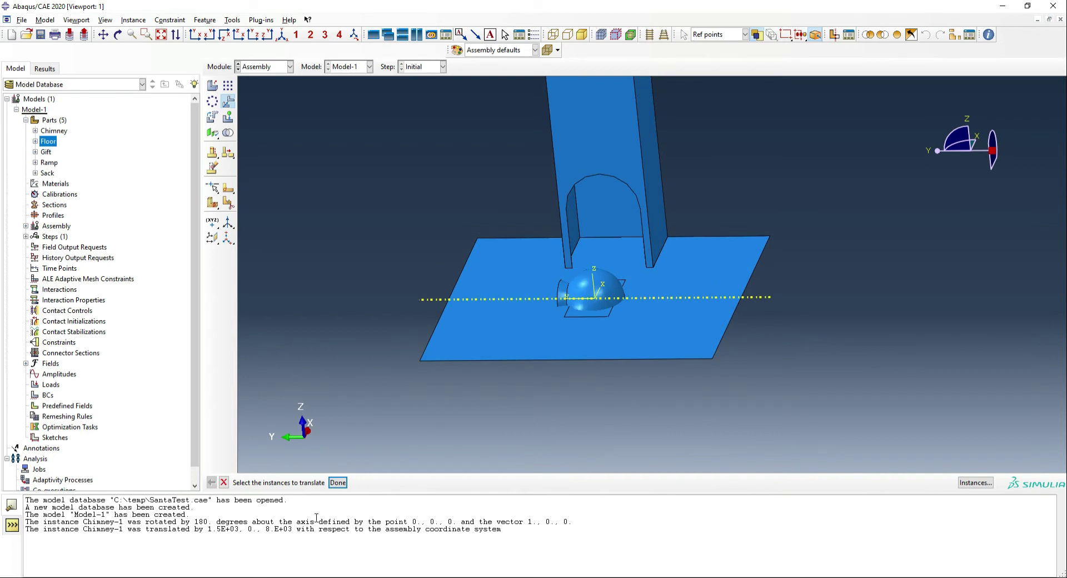
left_click(607, 297)
middle_click(617, 379)
key("Return")
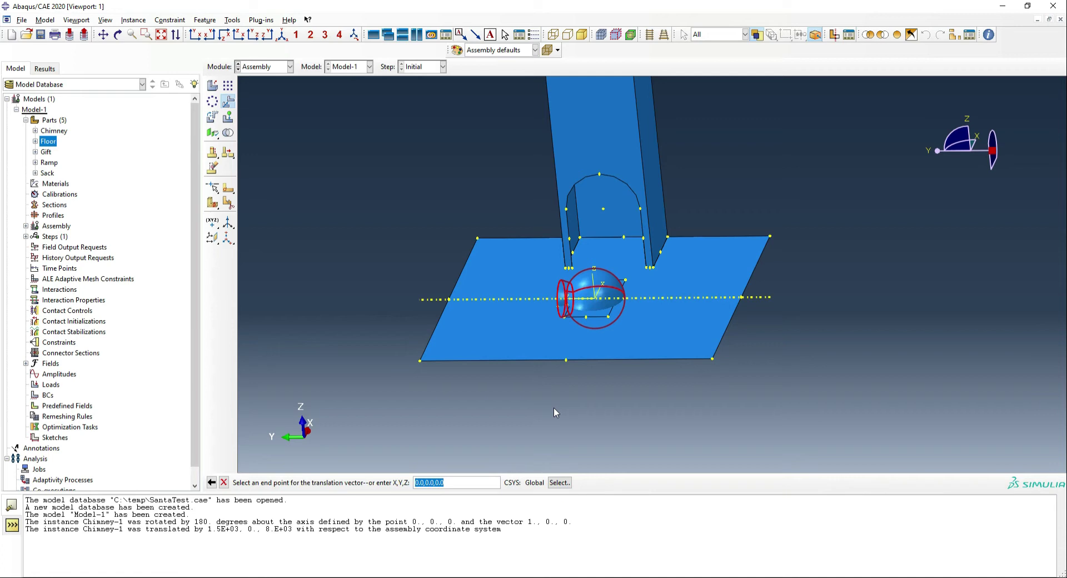
key("Return")
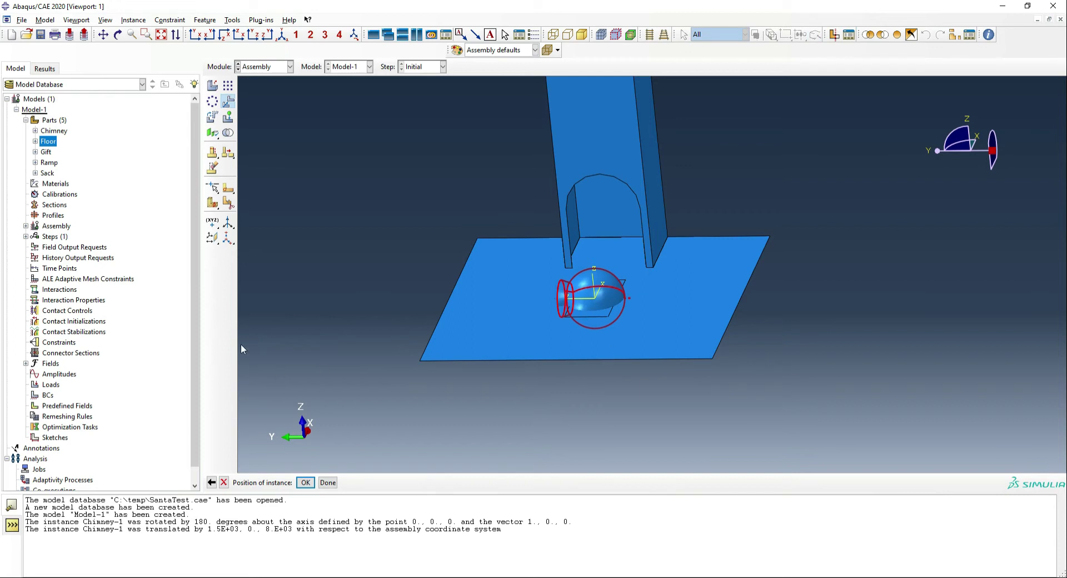
Step: Rotate the sack 90 degrees about the default axis
left_click(212, 117)
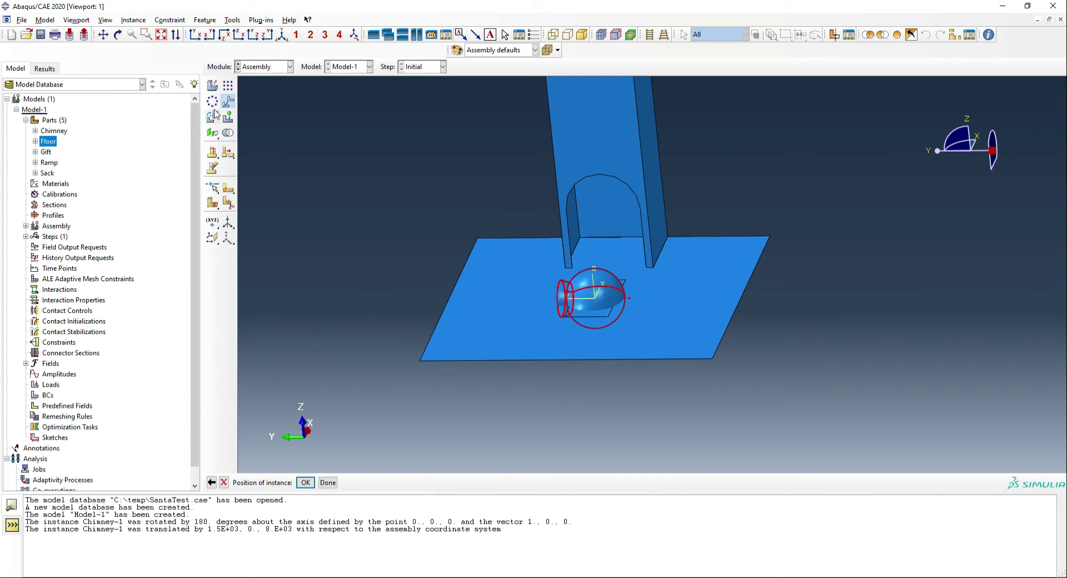
left_click(593, 295)
key("Return")
key("Return")
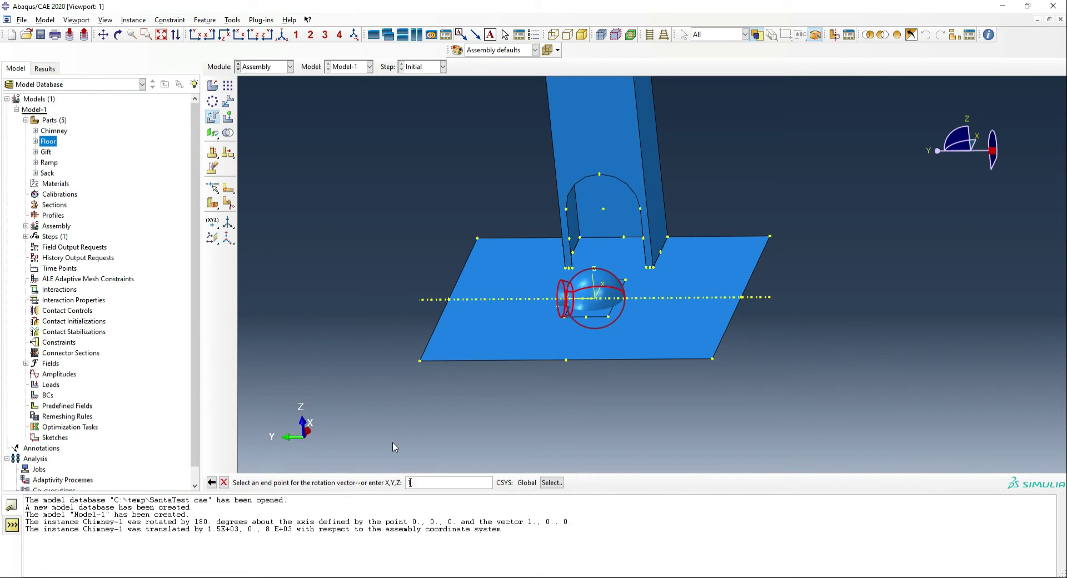
key("Return")
key("Return")
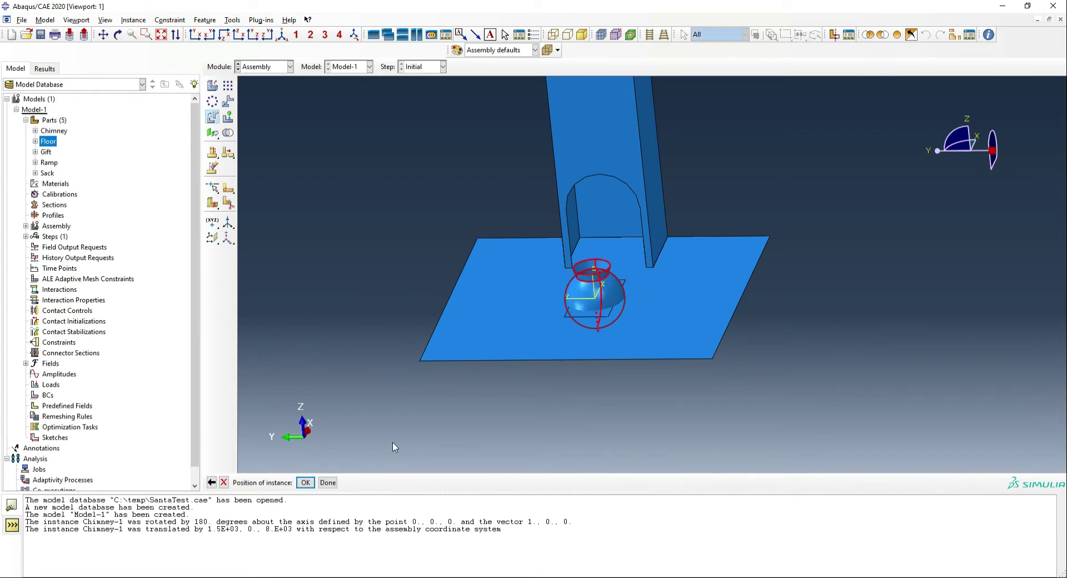
key("Return")
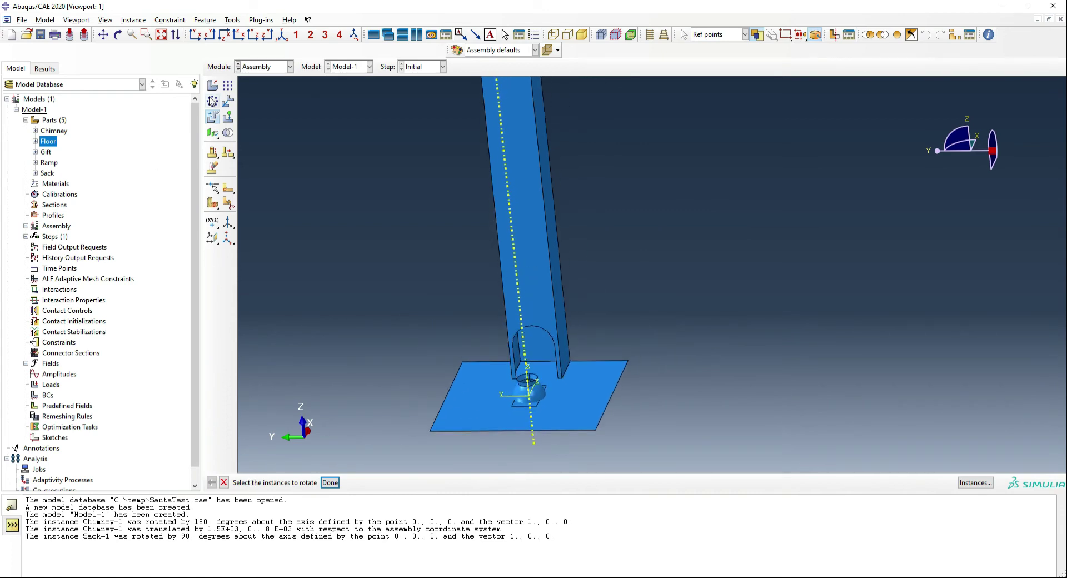
Step: Translate the sack so it snaps onto the chimney's top edge
left_click(228, 101)
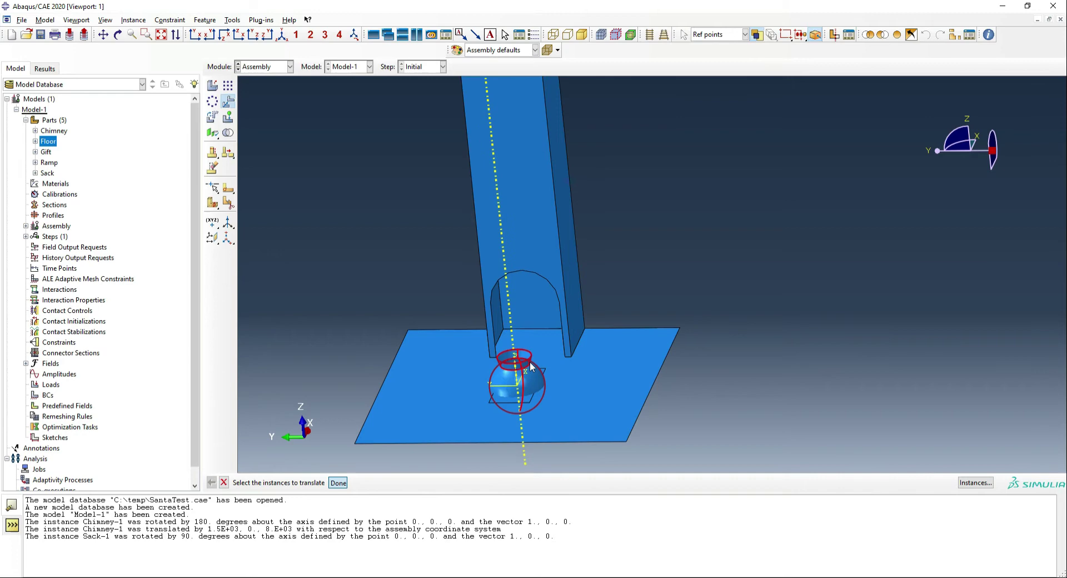
middle_click(531, 367)
left_click(515, 354)
scroll(518, 356, "down", 3)
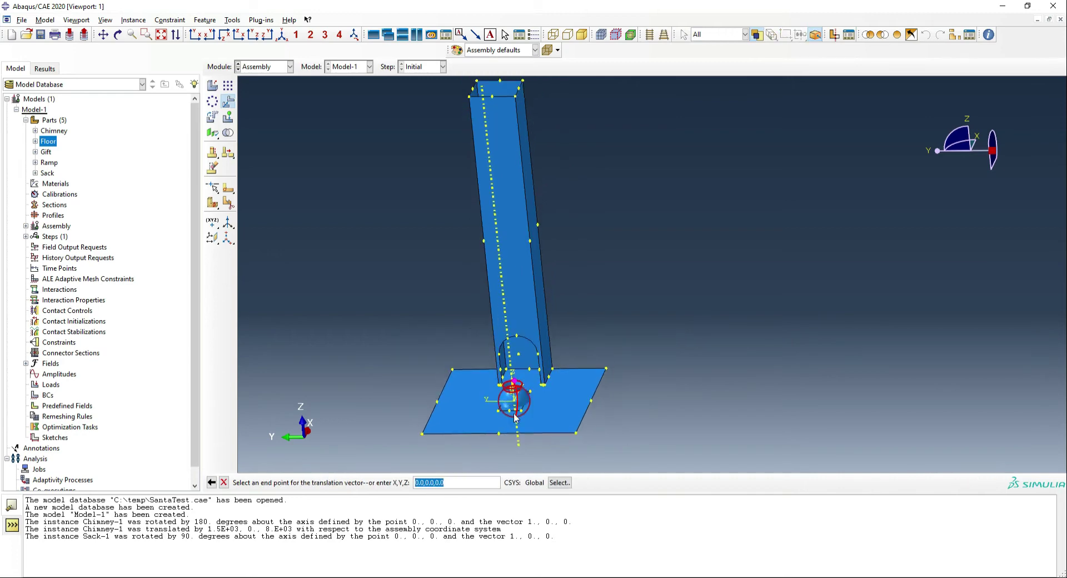
scroll(494, 205, "up", 8)
left_click(496, 192)
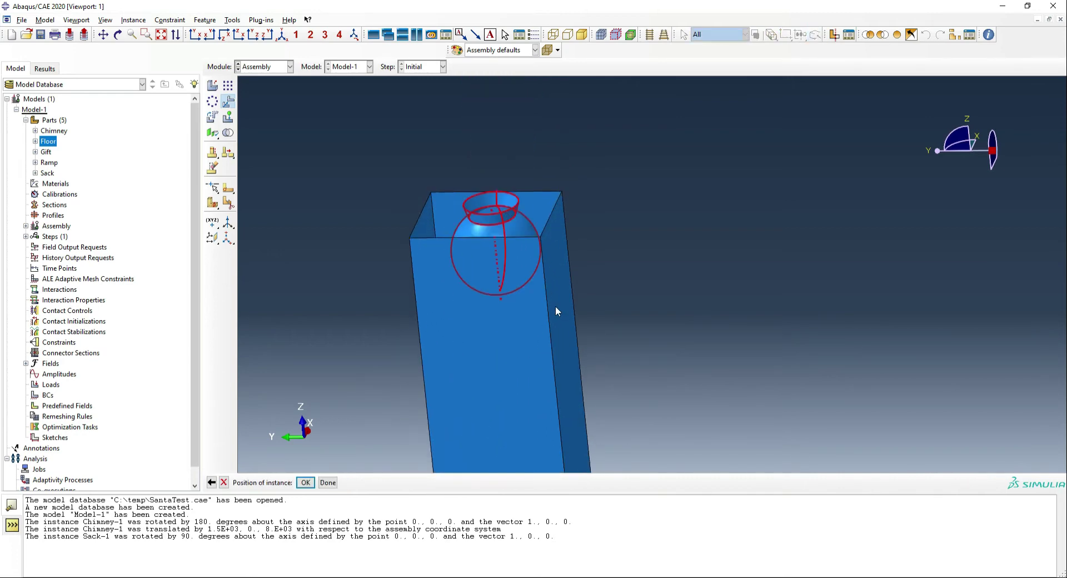
middle_click(520, 302)
left_click_drag(579, 237, 639, 339, "ctrl+alt")
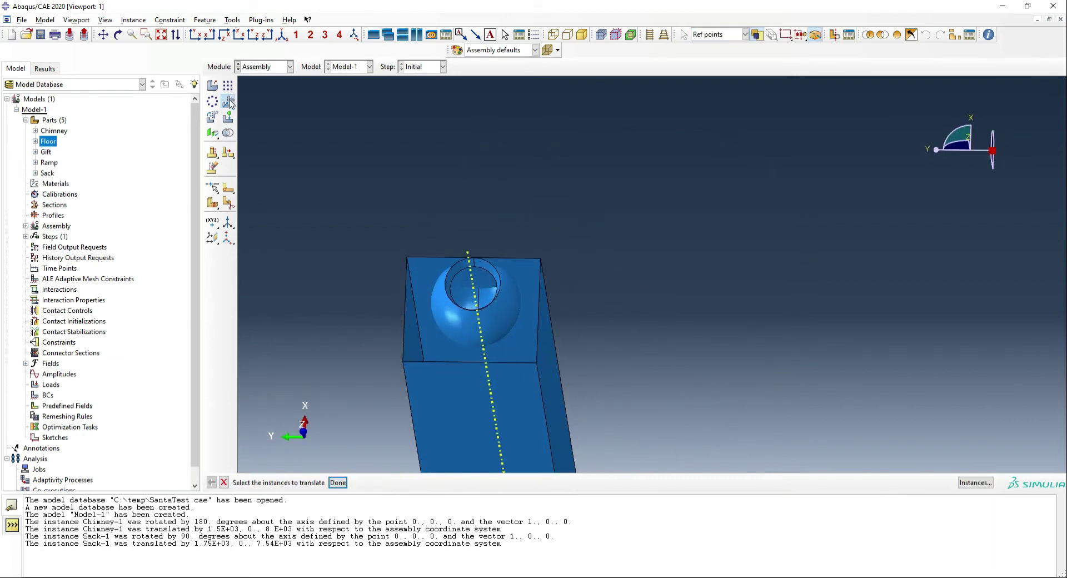
Step: Translate the sack by a trial negative X offset of -50
left_click(476, 337)
middle_click(547, 358)
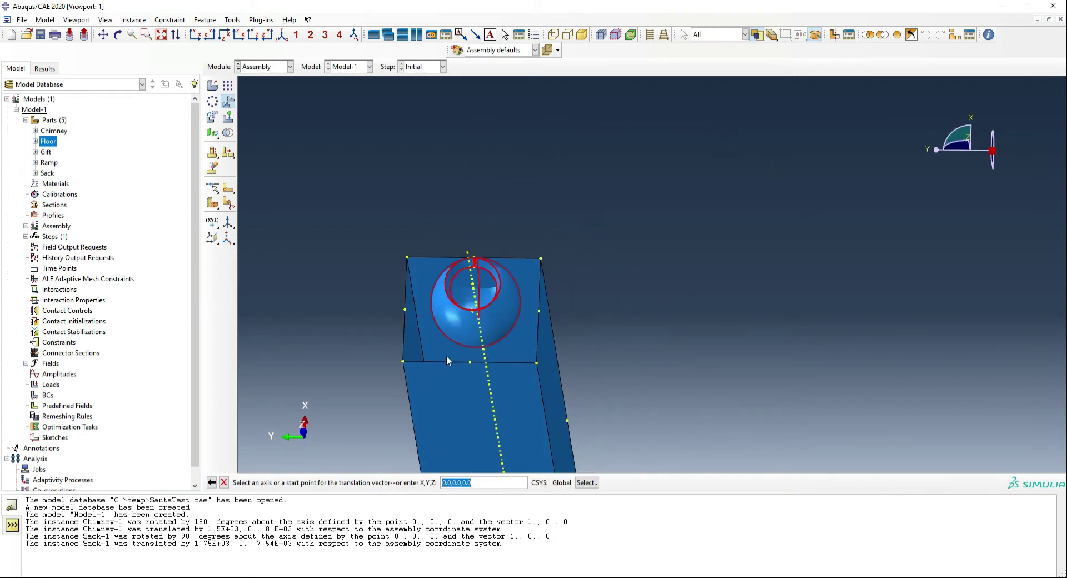
key("Return")
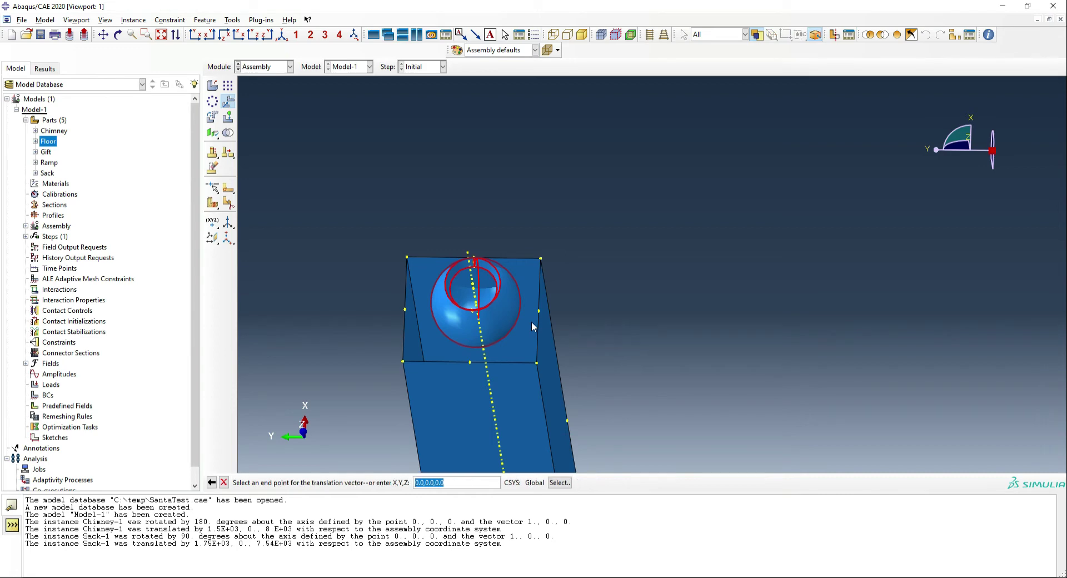
type("-50")
key("Return")
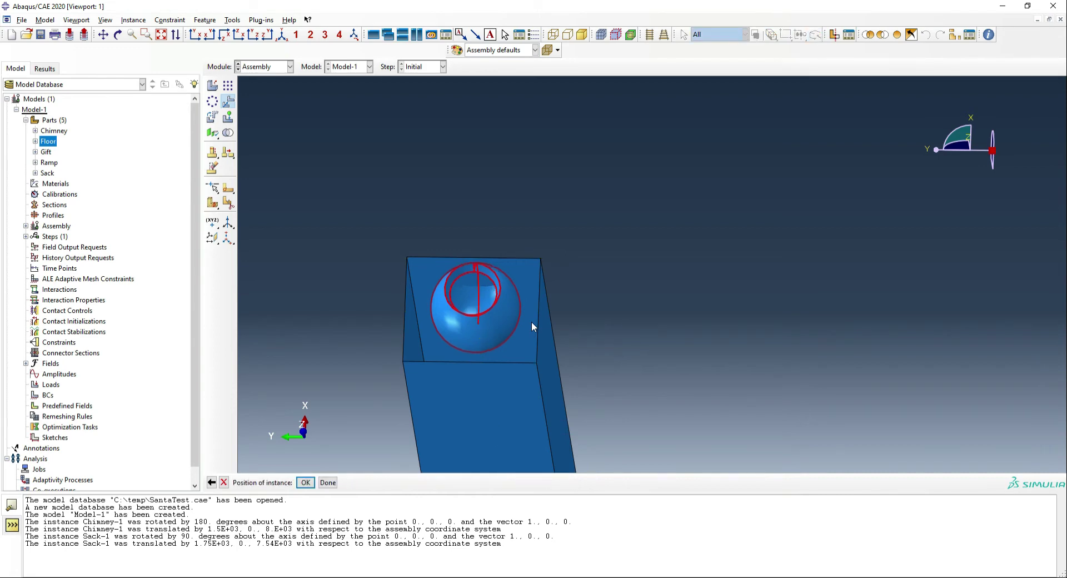
left_click(212, 483)
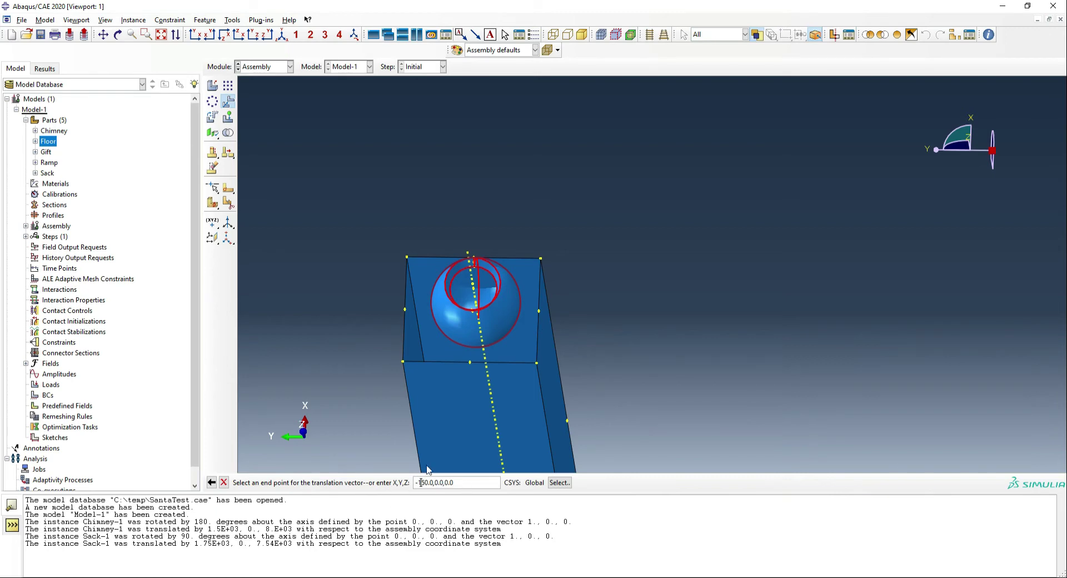
key("Return")
Step: Revise the sack's offset to -250,0,0 and confirm its position in the chimney
left_click_drag(664, 344, 600, 311, "ctrl+alt")
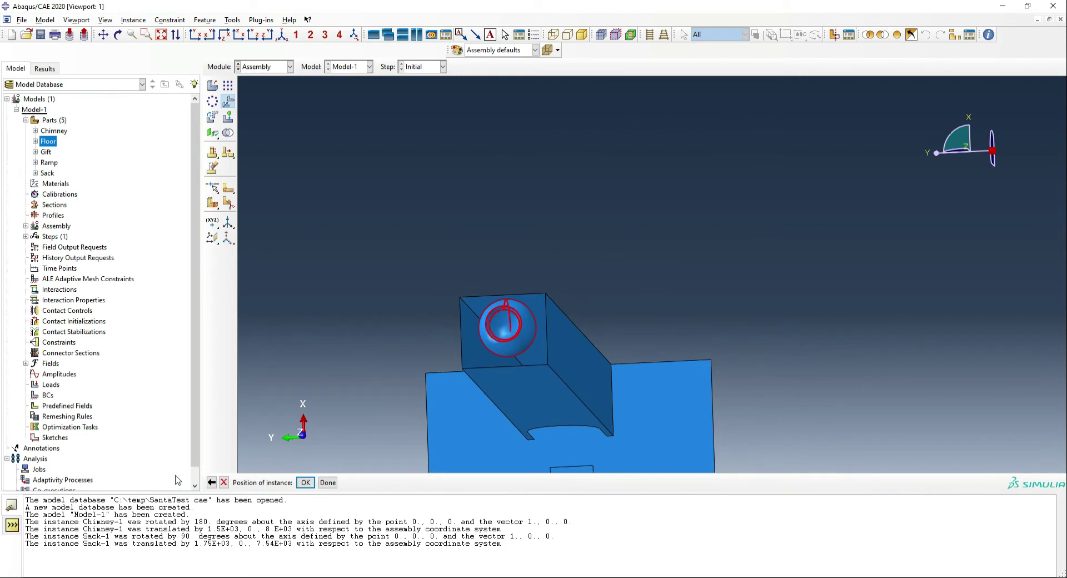
left_click(211, 482)
left_click(423, 482)
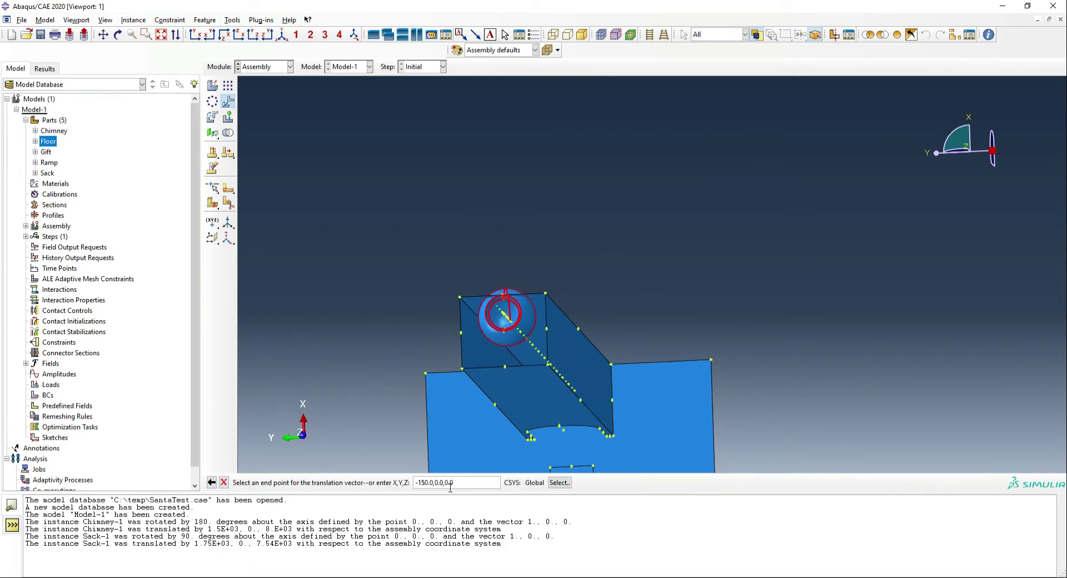
key("BackSpace")
type("4")
key("Return")
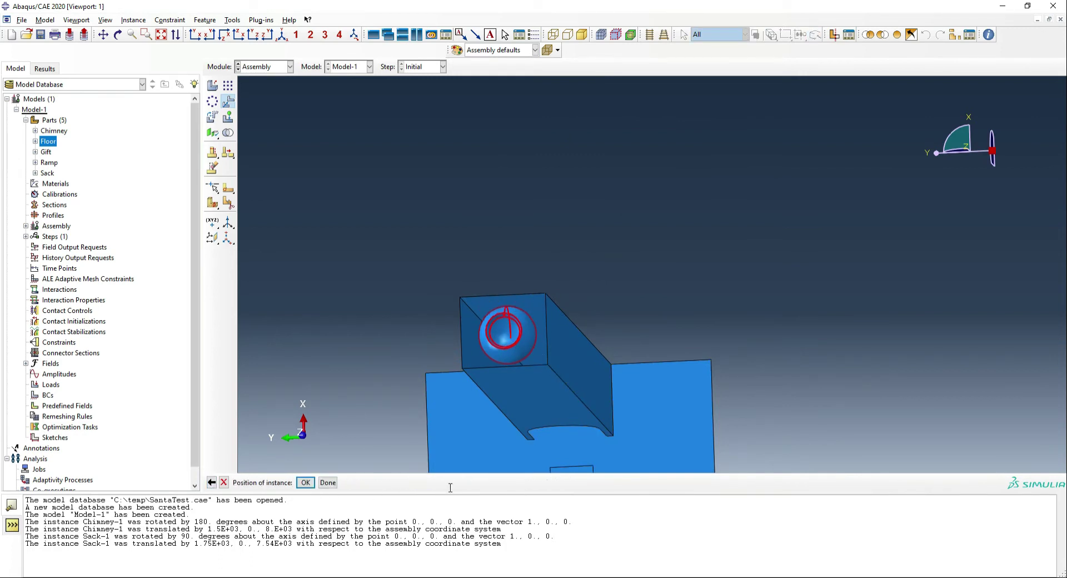
left_click_drag(581, 290, 595, 322, "ctrl+alt")
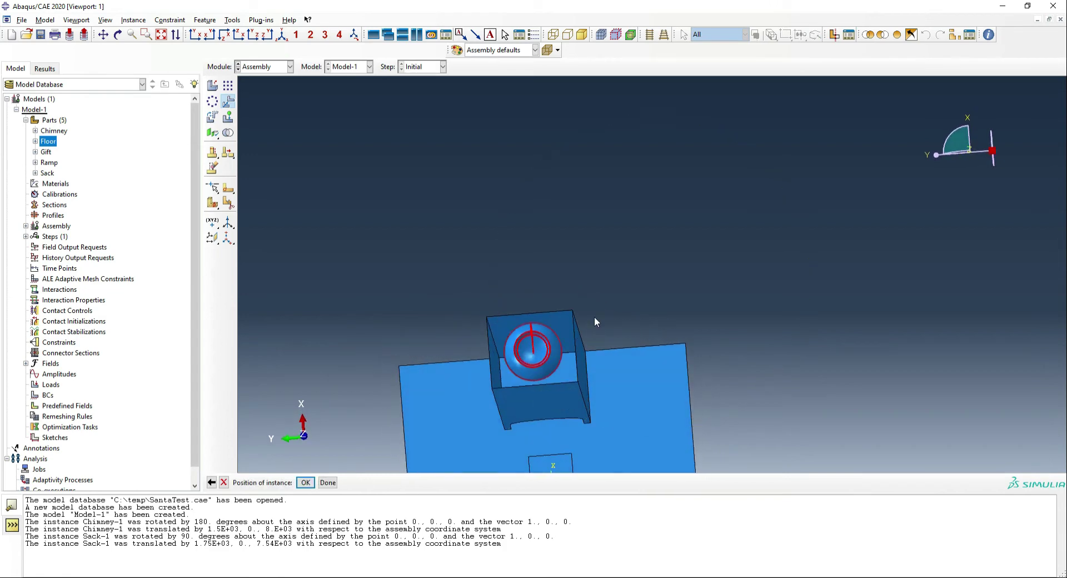
key("Return")
mouse_move(589, 386)
left_mouse_down("ctrl+alt")
mouse_move(617, 332)
mouse_move(632, 227)
mouse_move(575, 391)
left_mouse_up("ctrl+alt")
Step: Translate Gift-1 by 1650, 100, 7900 from the box up into the chimney top beside the sack
scroll(511, 394, "up", 6)
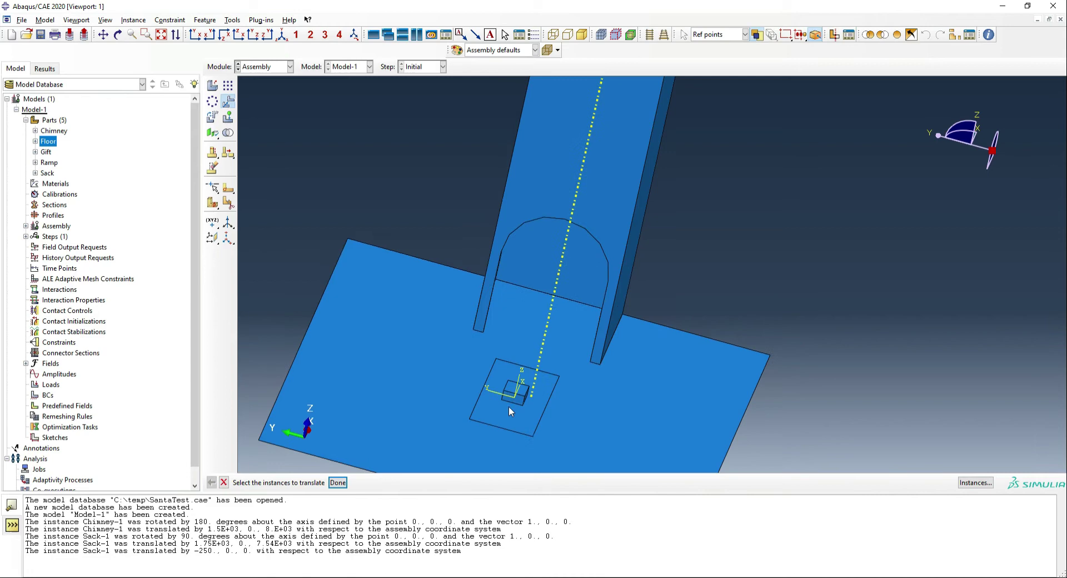
left_click(552, 379)
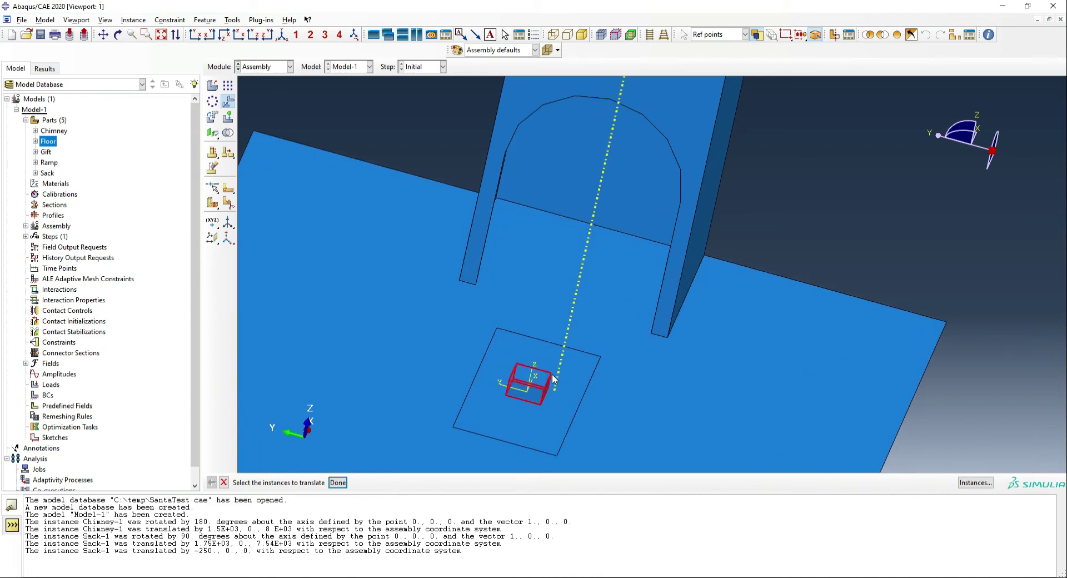
middle_click(545, 406)
scroll(551, 422, "down", 5)
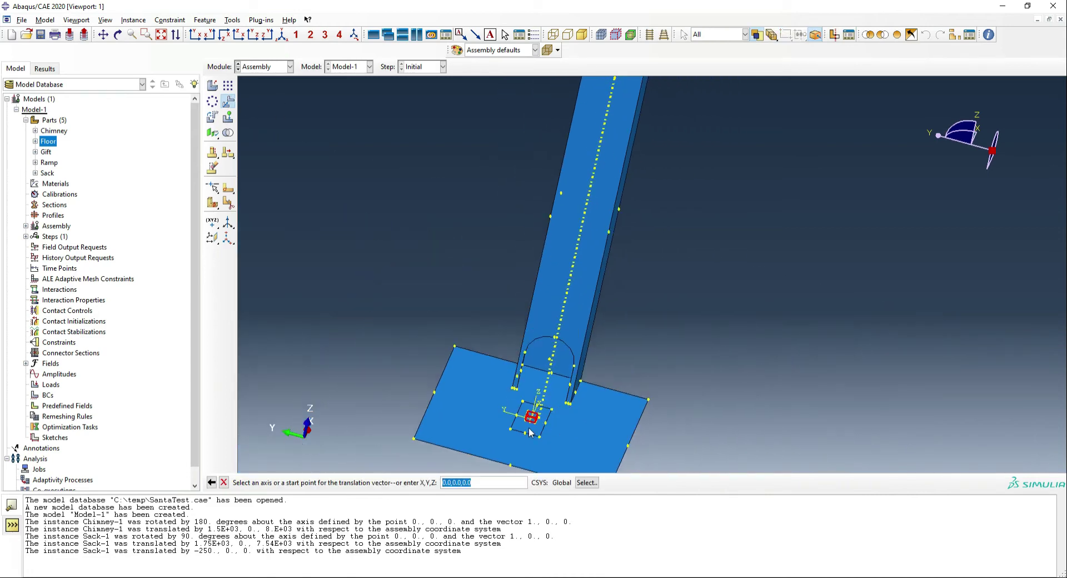
scroll(532, 428, "up", 3)
left_click(530, 426)
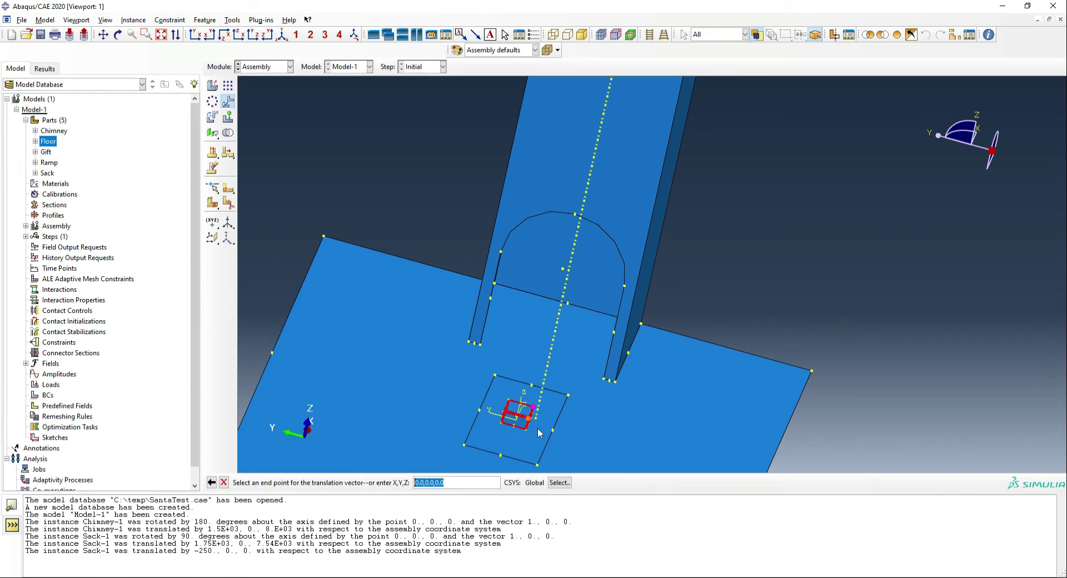
scroll(534, 422, "down", 4)
scroll(609, 102, "up", 5)
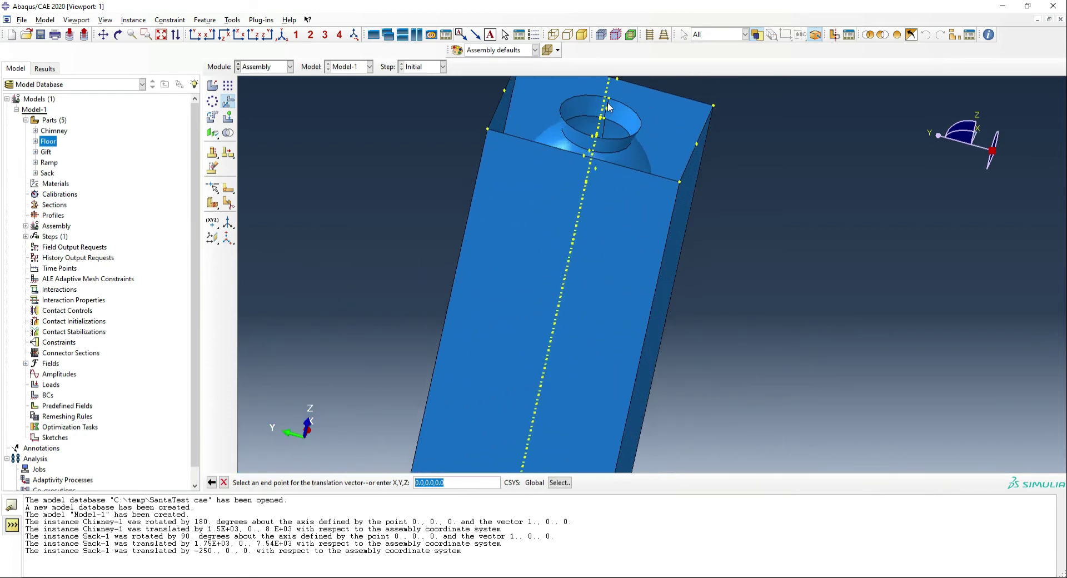
left_click(610, 102)
middle_click(619, 300)
scroll(596, 248, "down", 3)
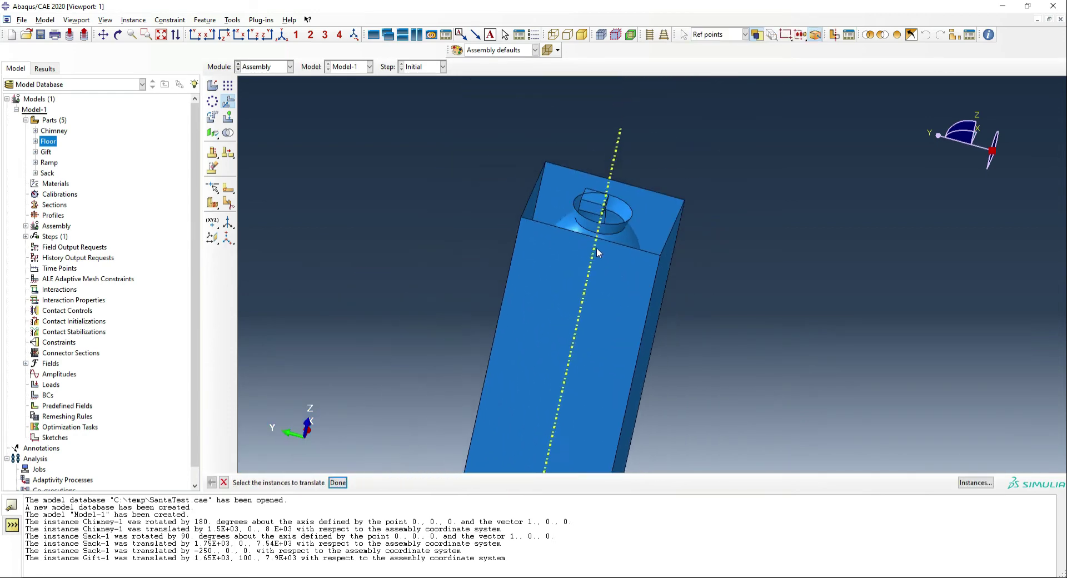
left_click_drag(596, 248, 644, 128, "ctrl+alt")
scroll(613, 355, "up", 5)
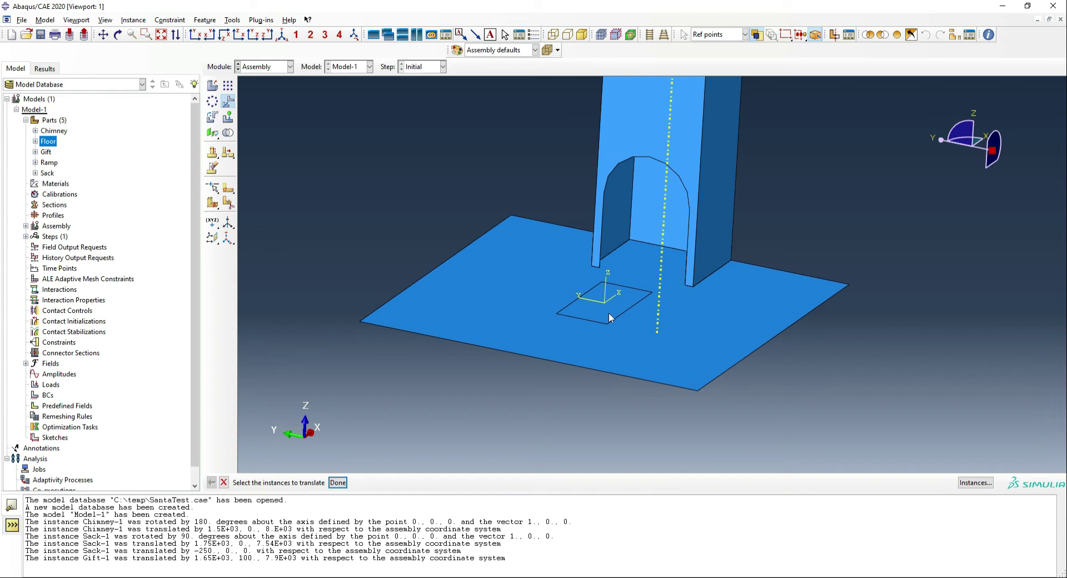
Step: Rotate the ramp 90 degrees about the vertical axis 0,0,1
left_click(212, 117)
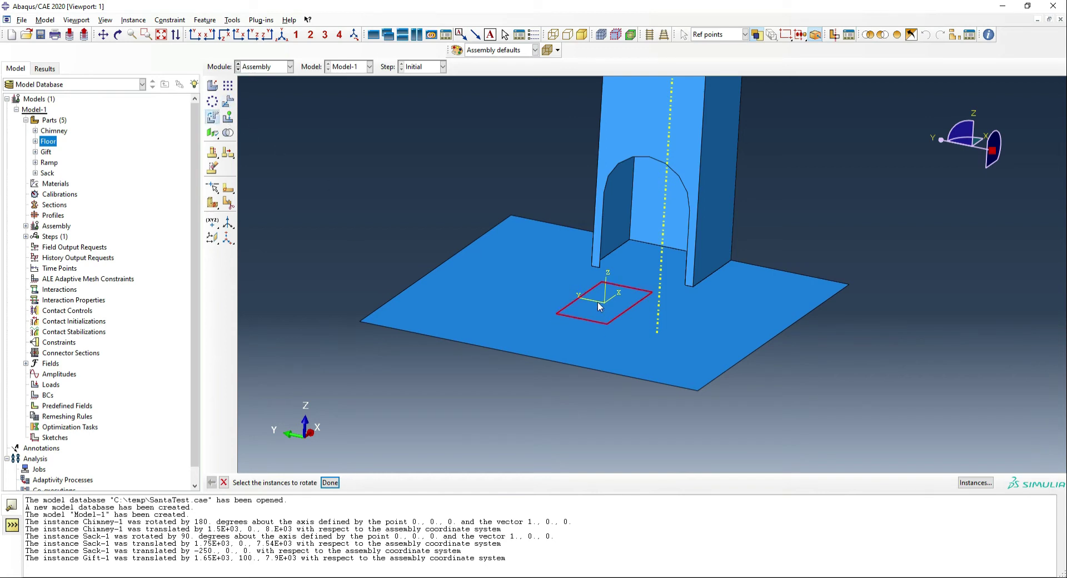
left_click(598, 301)
middle_click(531, 362)
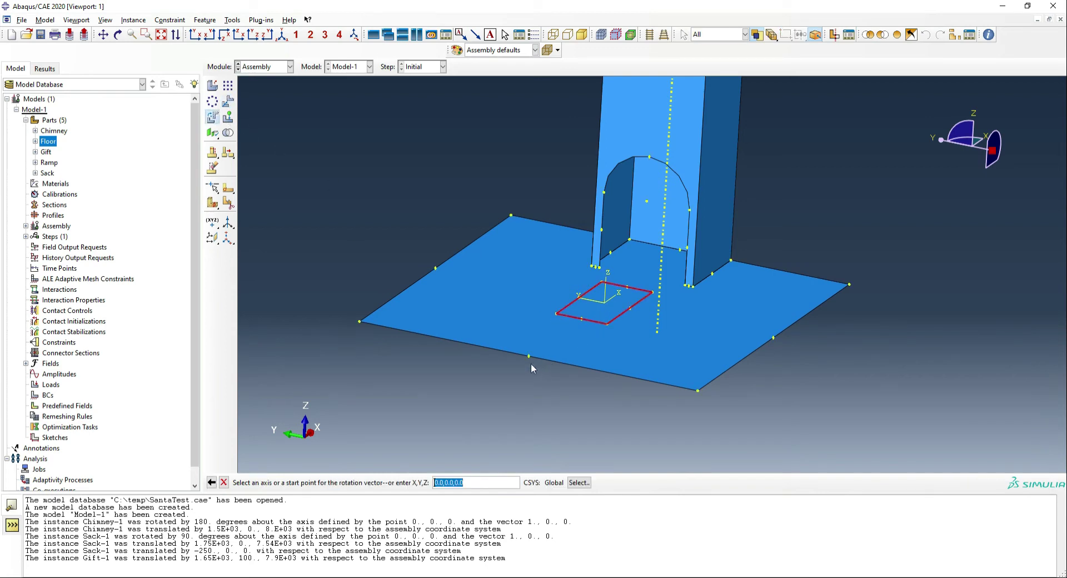
middle_click(531, 365)
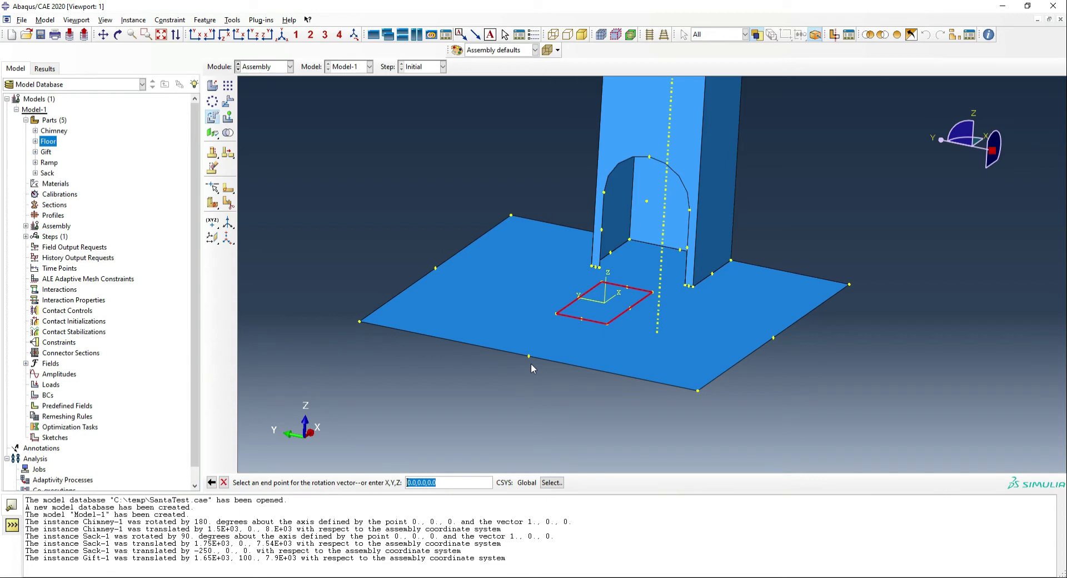
key("BackSpace")
type("0,0,1")
key("Return")
key("Return")
middle_click(584, 424)
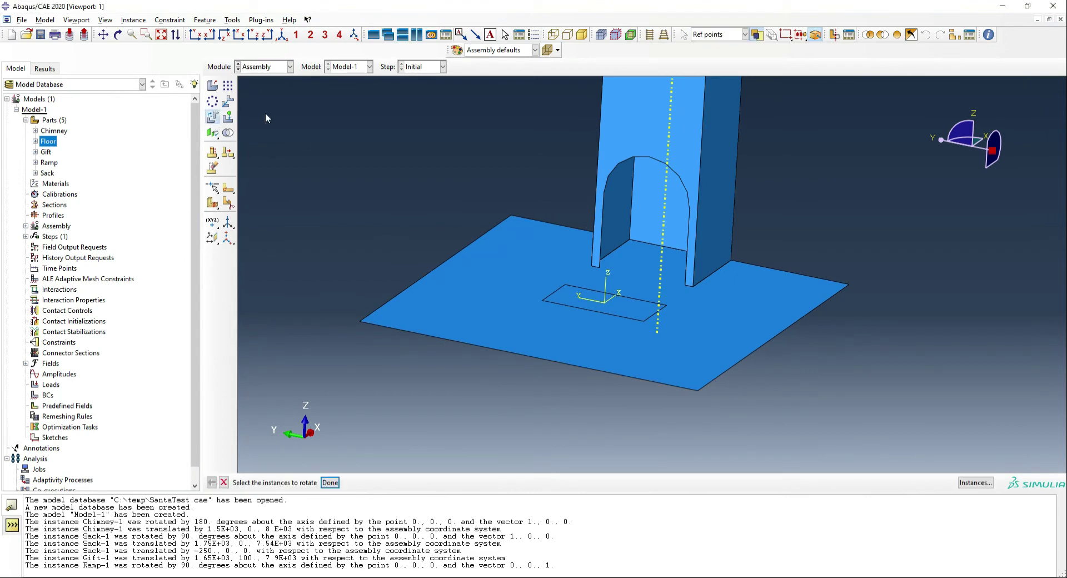
Step: Tilt the ramp by -45 degrees about the default axis
left_click(568, 299)
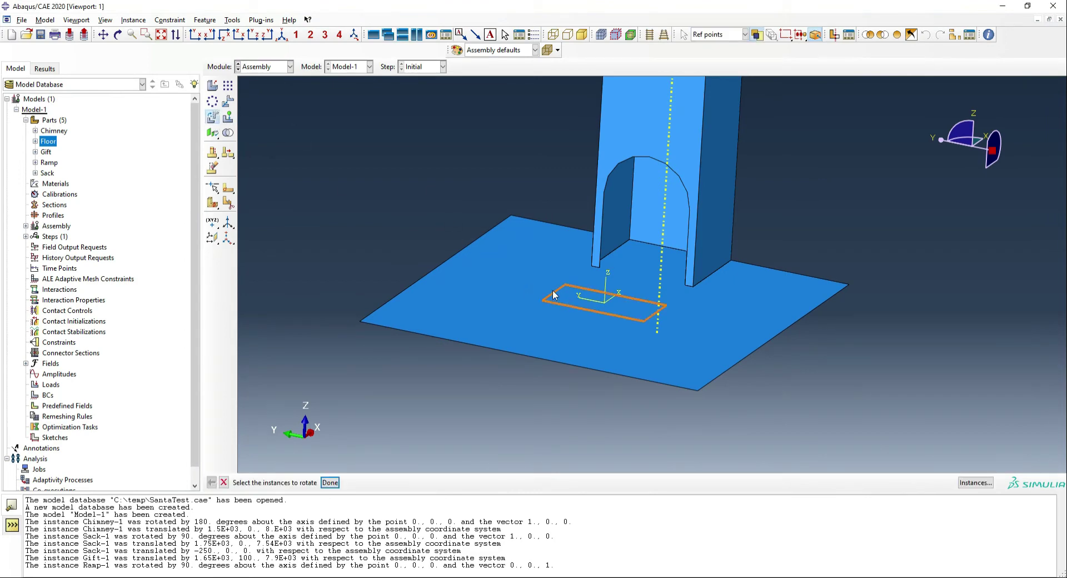
middle_click(345, 223)
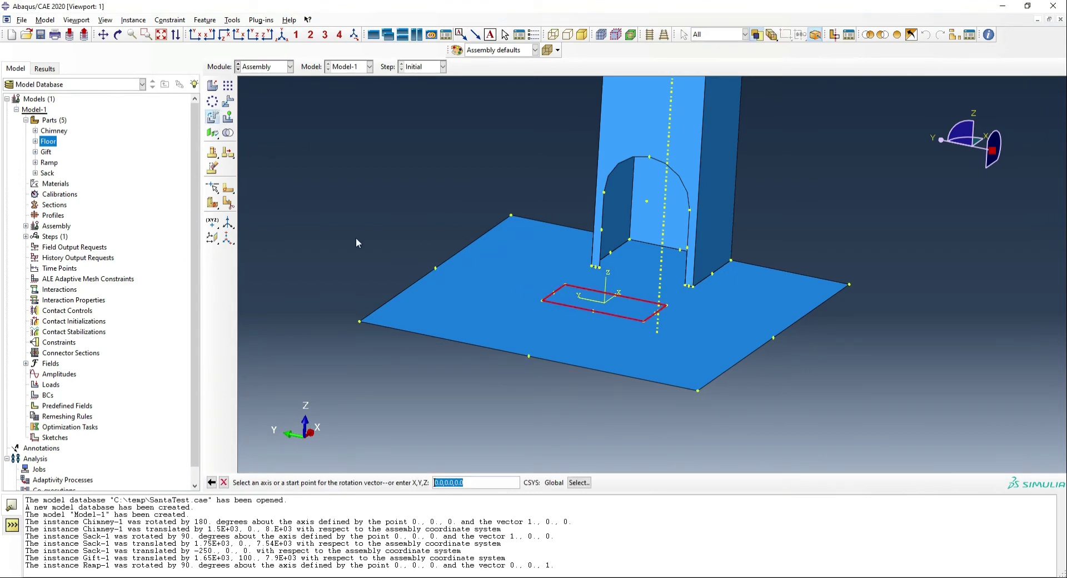
middle_click(418, 470)
middle_click(418, 470)
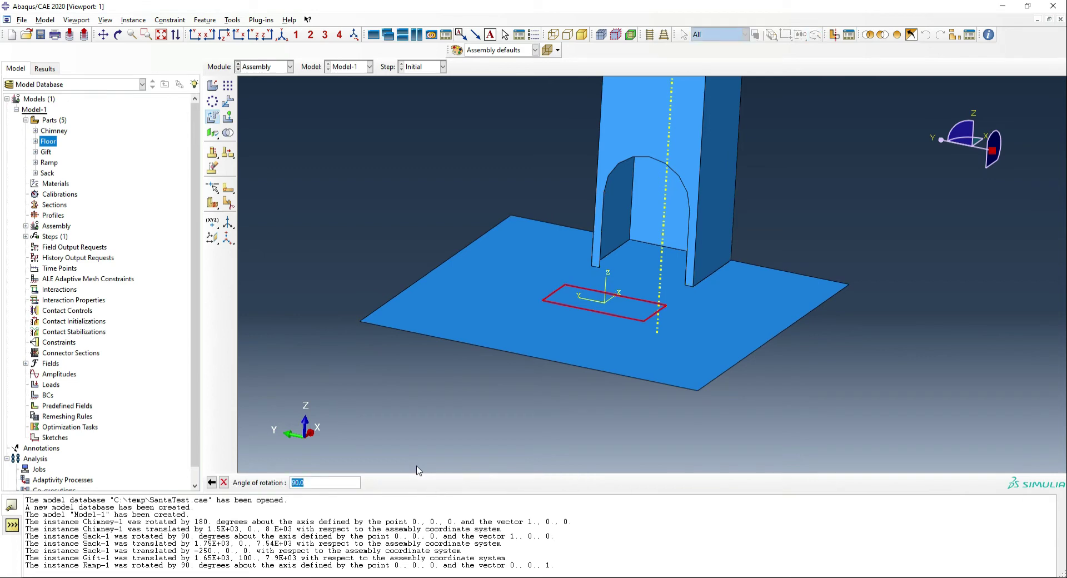
middle_click(419, 470)
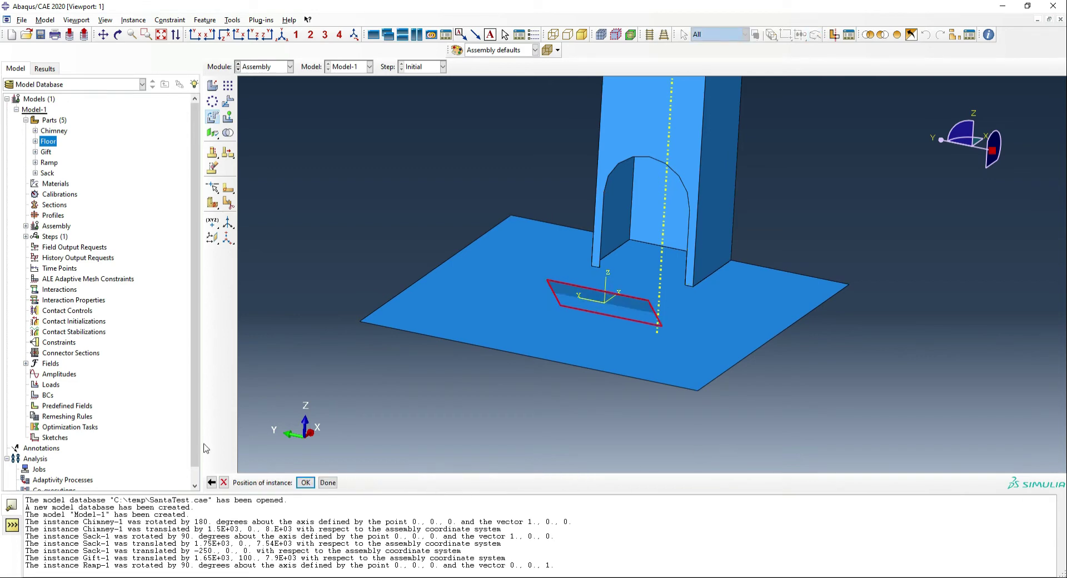
left_click(212, 482)
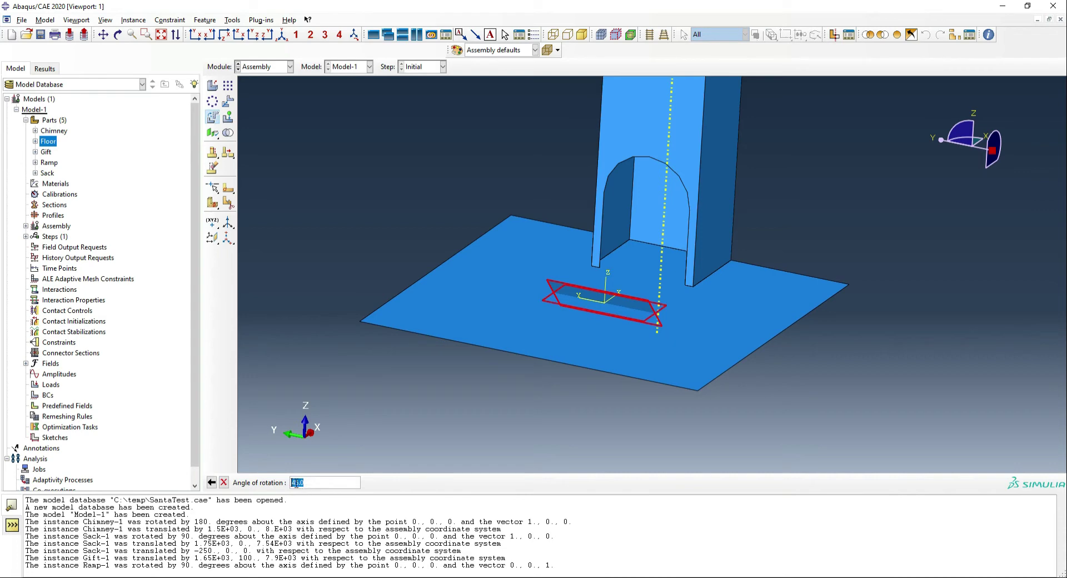
left_click(297, 483)
key("Return")
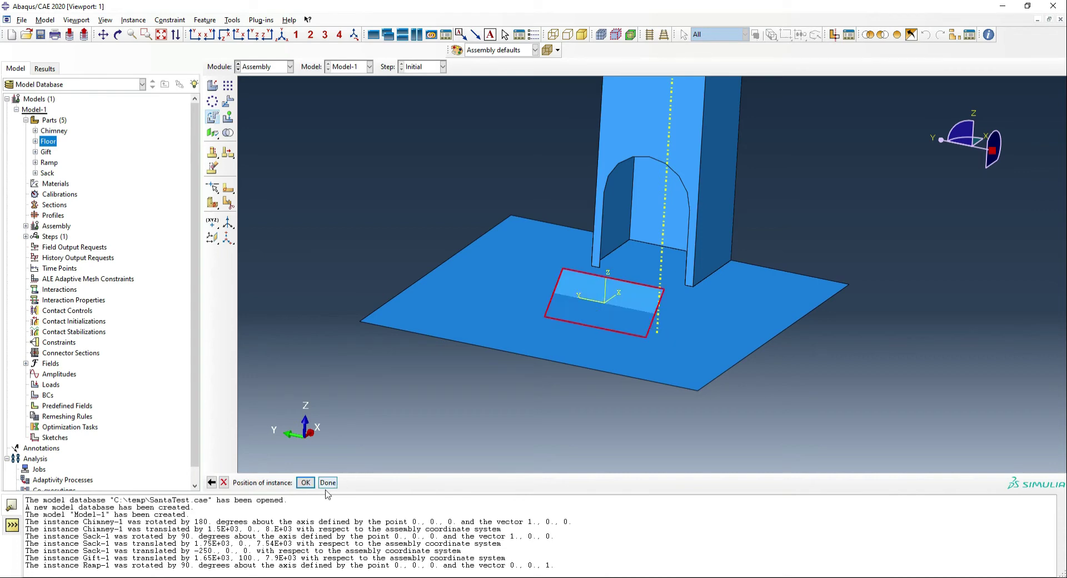
left_click(306, 483)
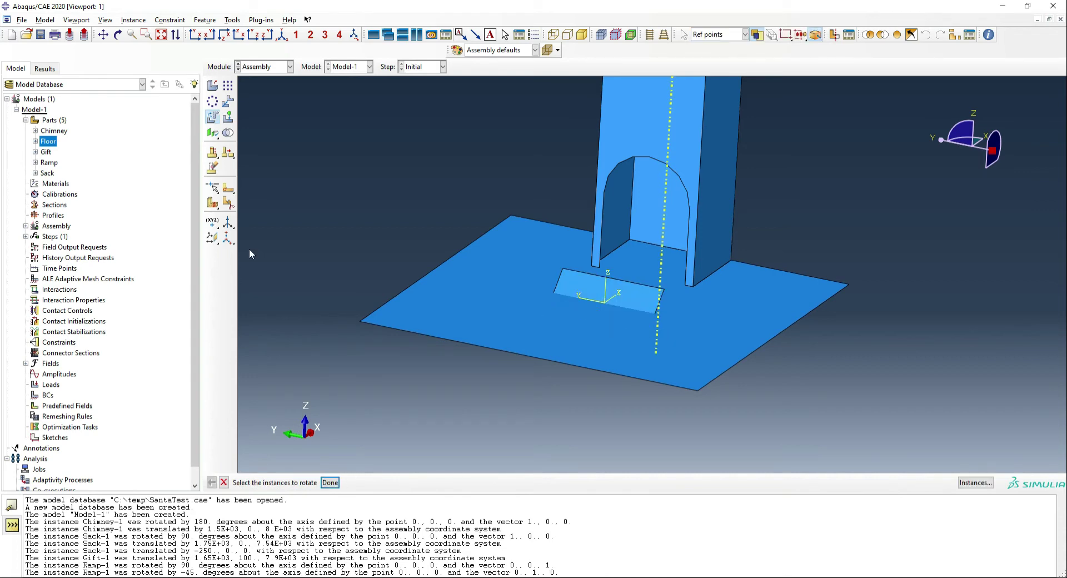
Step: Translate the ramp by 1712.13, 0, 212.13 from its corner to the chimney's base vertex
left_click(228, 101)
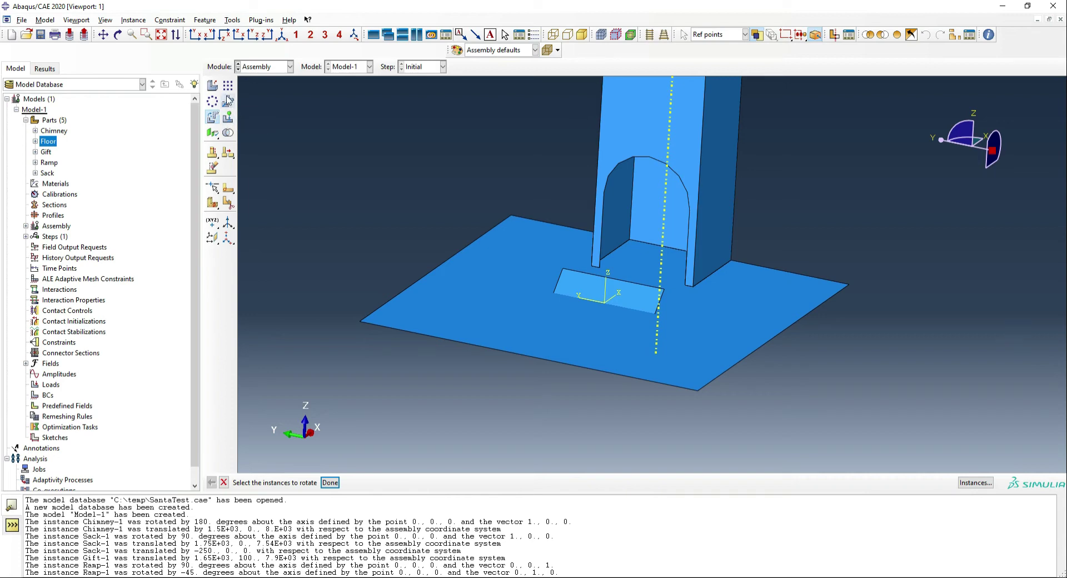
left_click(634, 290)
middle_click(635, 300)
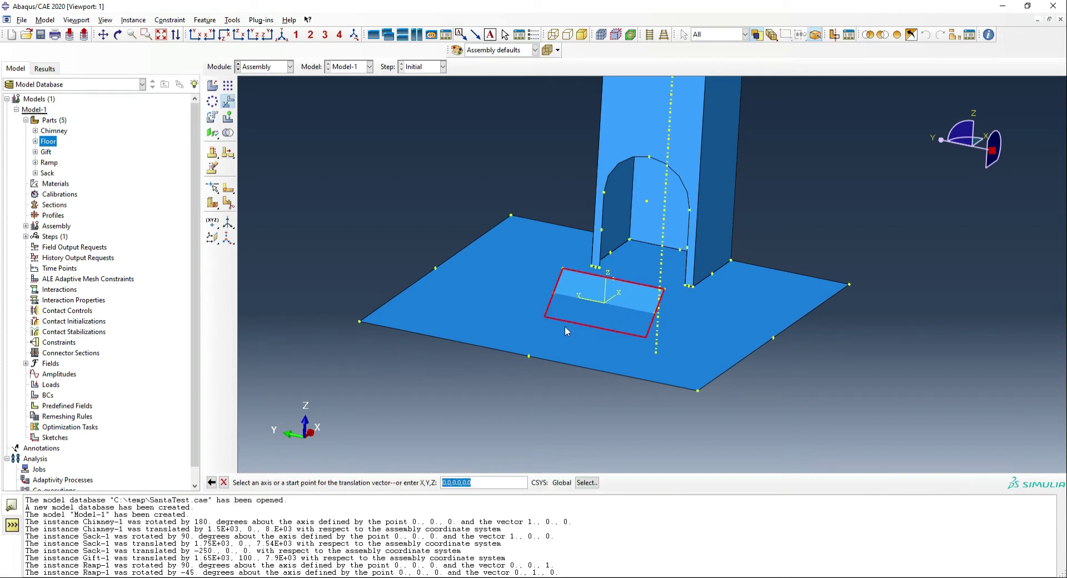
left_click(546, 315)
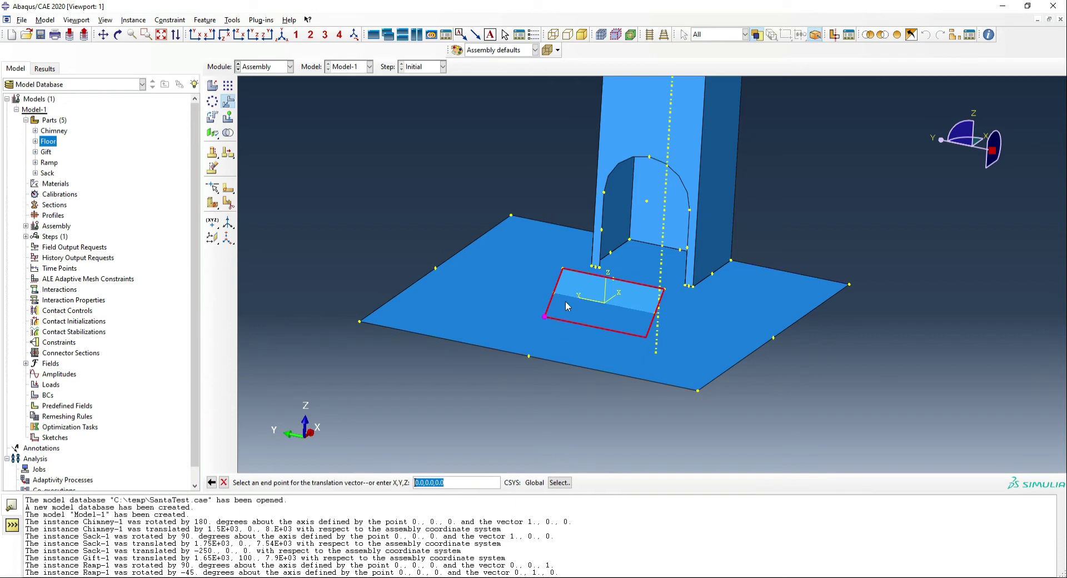
left_click(611, 254)
right_click(635, 286)
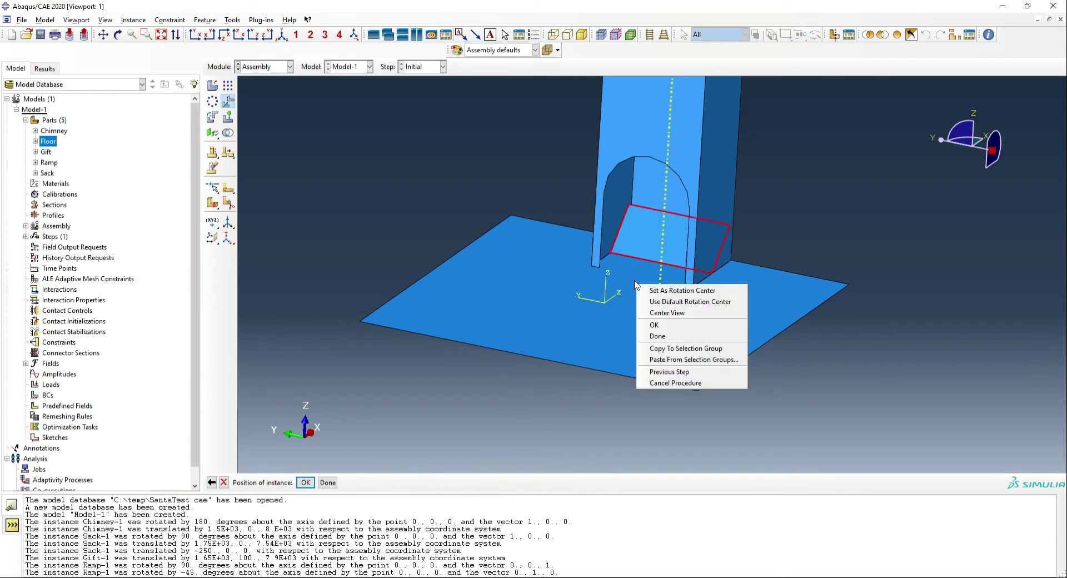
left_click(658, 325)
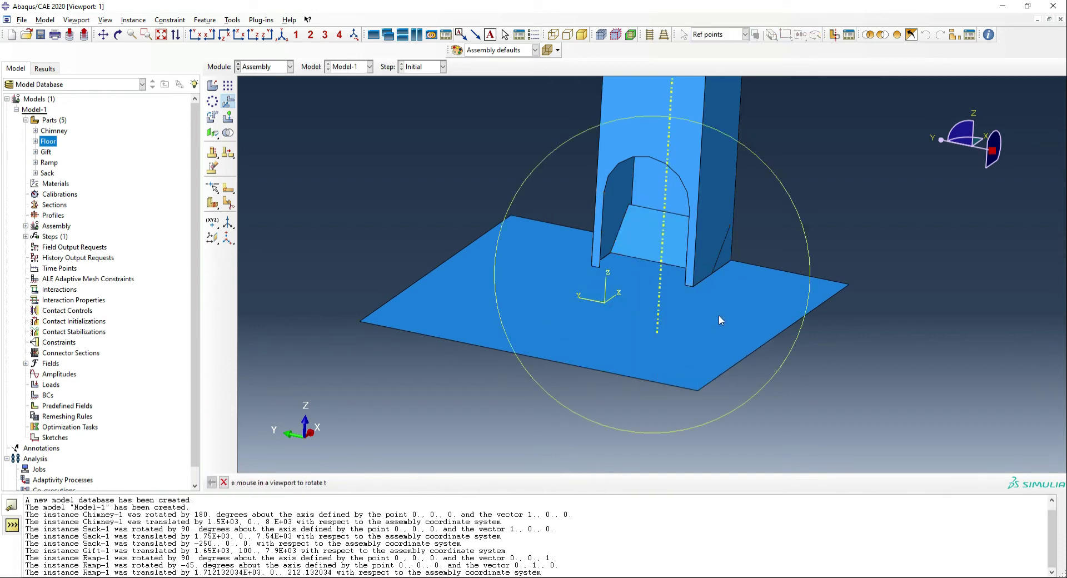
left_click_drag(718, 314, 680, 223, "ctrl+alt")
scroll(601, 312, "down", 3)
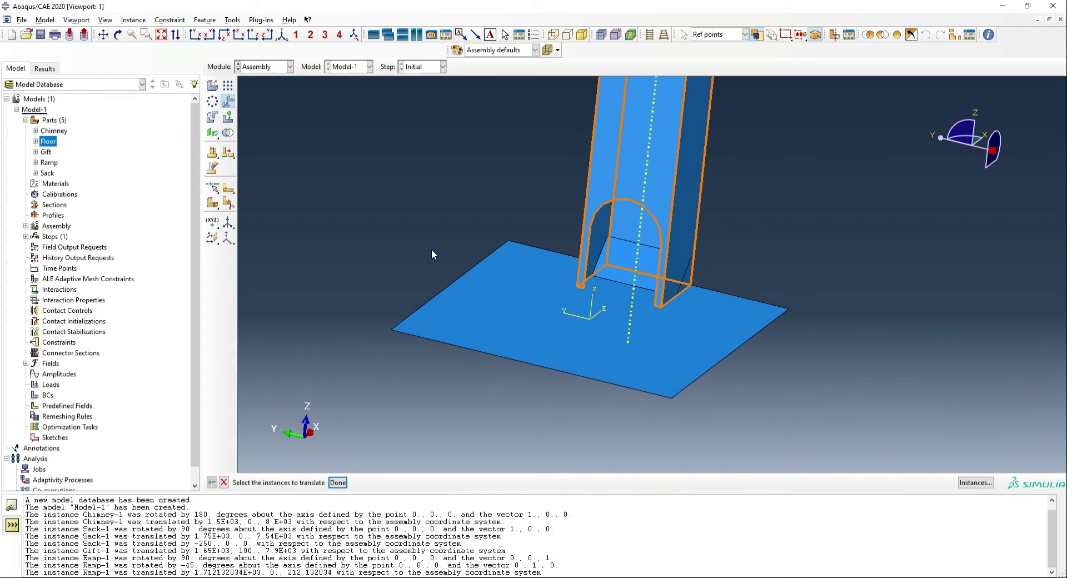
Step: In the Step module, create a Dynamic, Explicit step named Preload
left_click(264, 66)
left_click(261, 111)
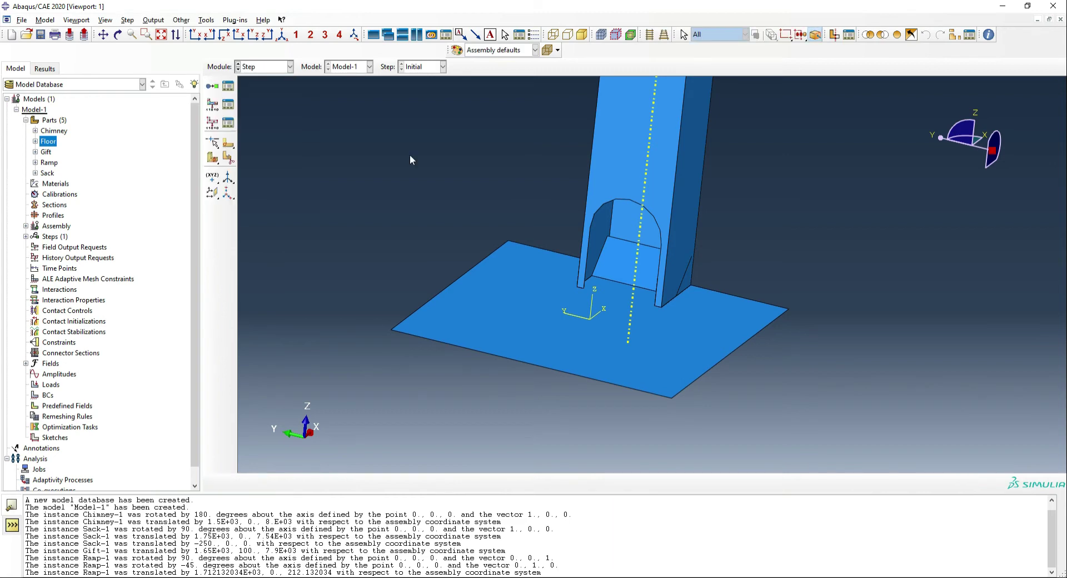
left_click(212, 86)
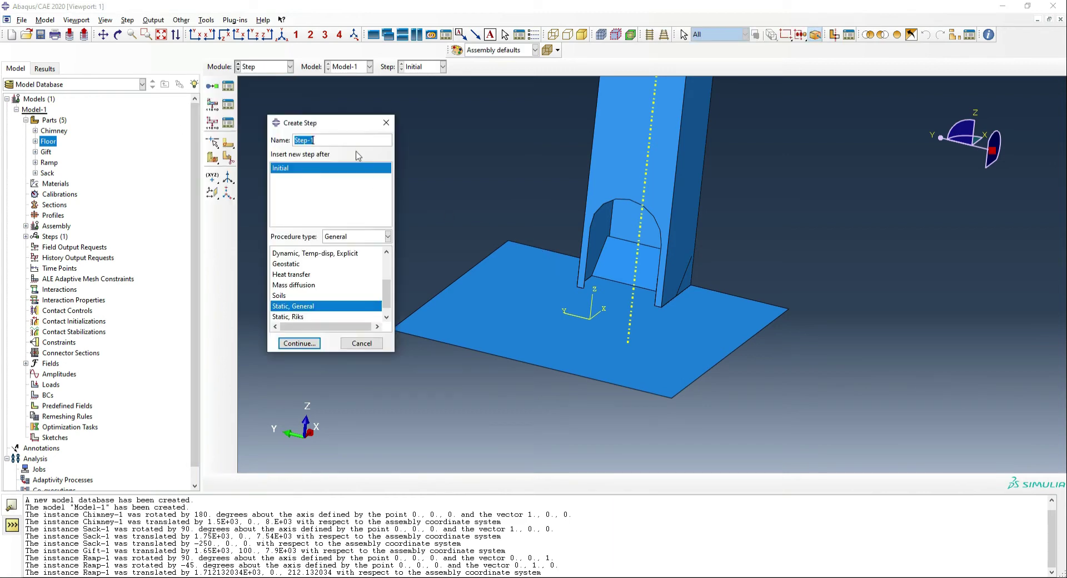
type("Preload")
scroll(336, 278, "up", 3)
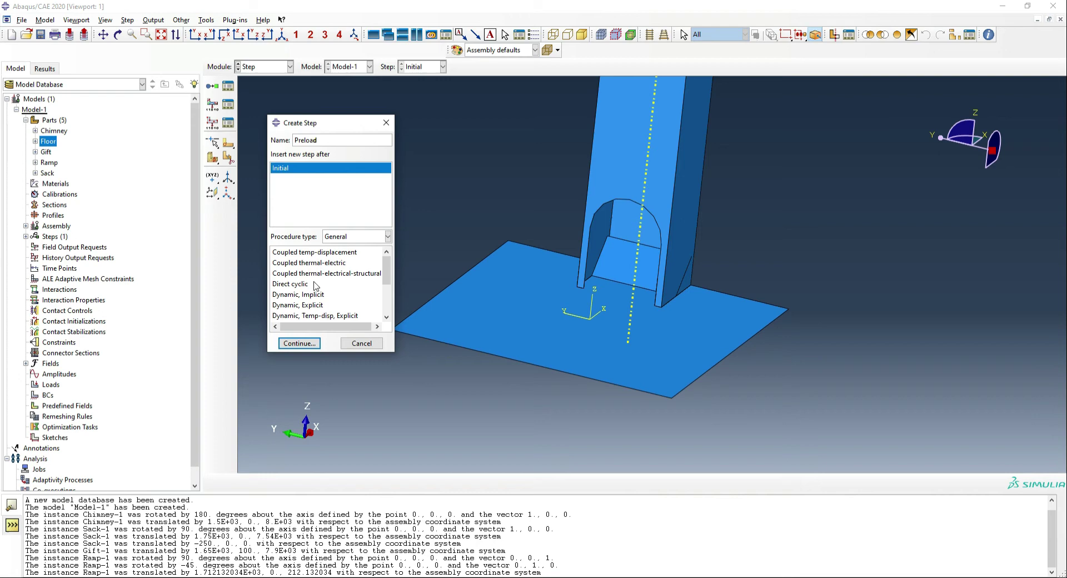
scroll(312, 294, "down", 1)
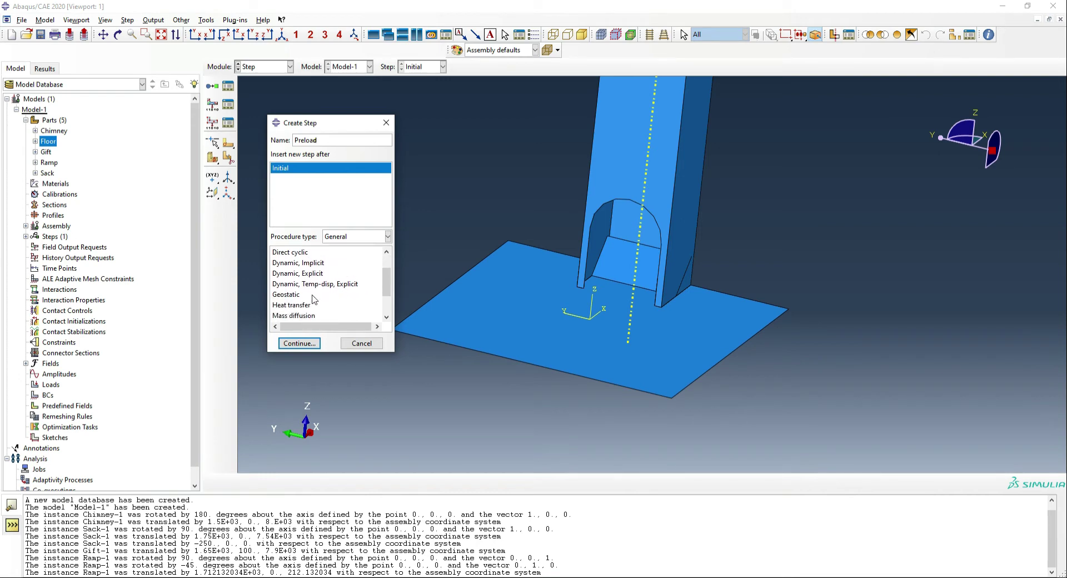
left_click(324, 273)
left_click(300, 343)
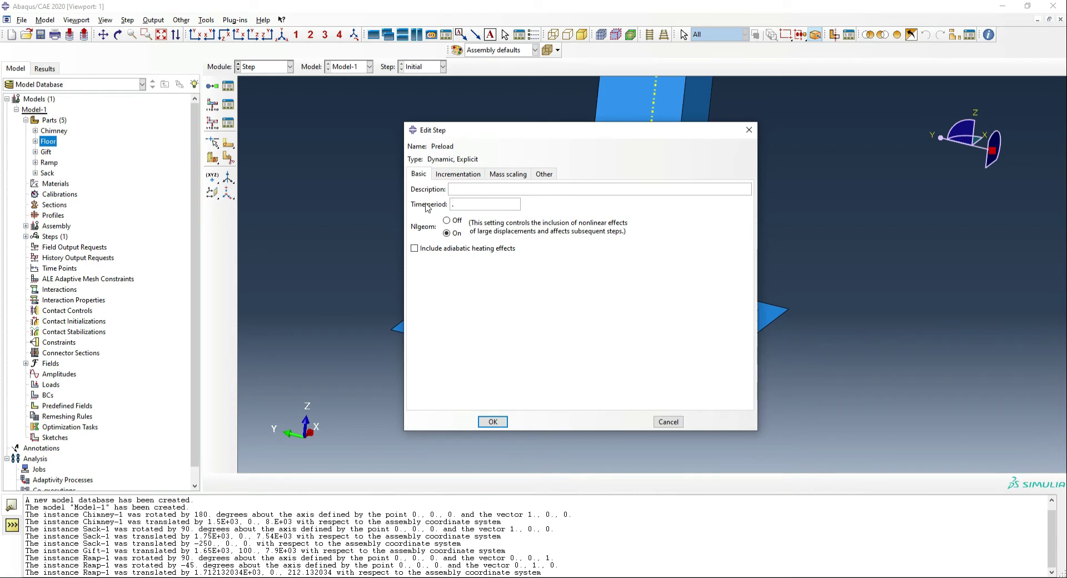
Step: Give Preload a whole-model mass scaling definition targeting a 1e-06 time increment
left_click(502, 174)
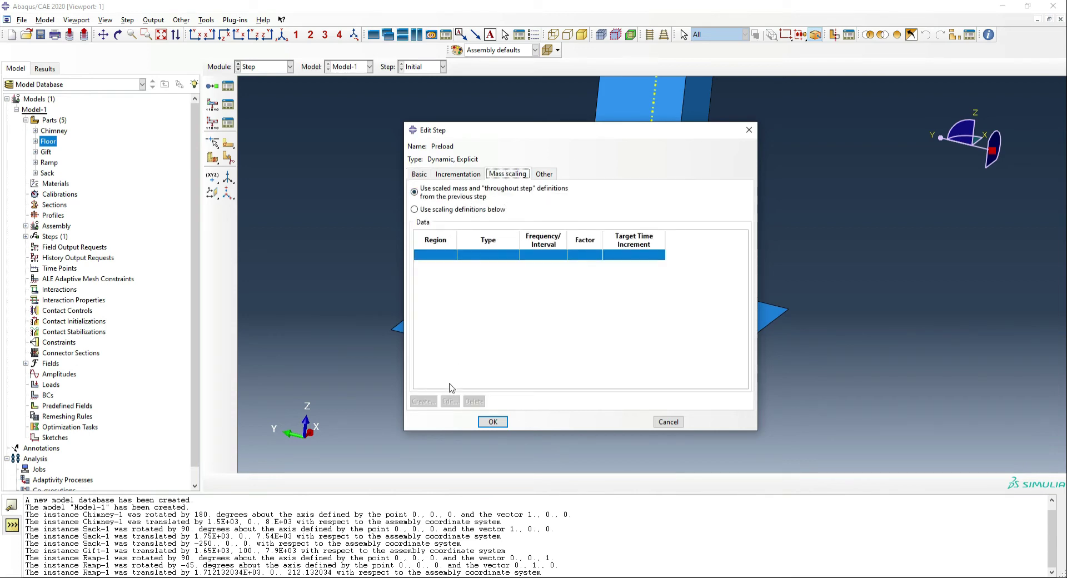
left_click(445, 209)
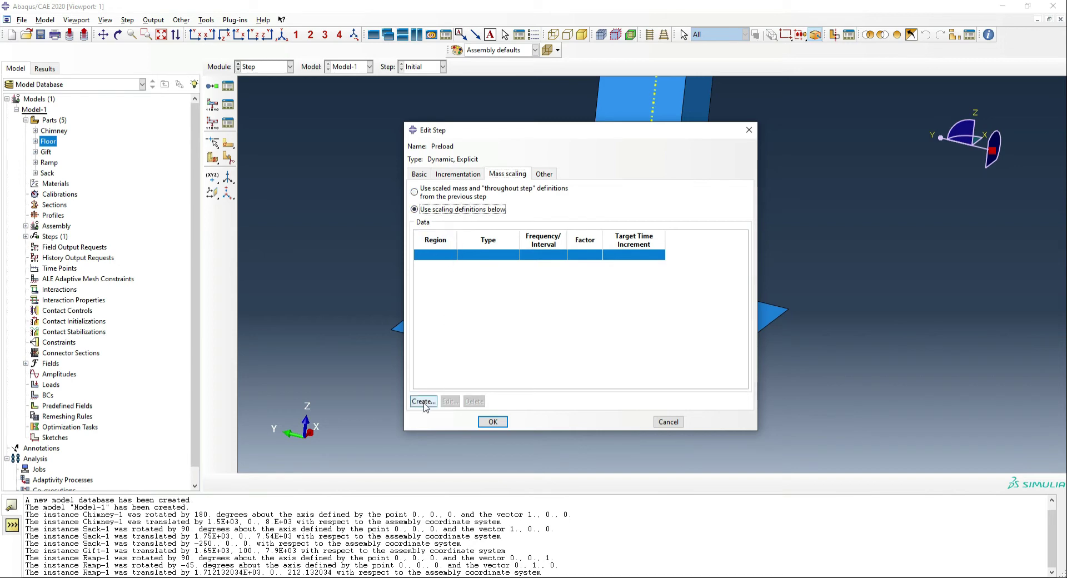
left_click(424, 401)
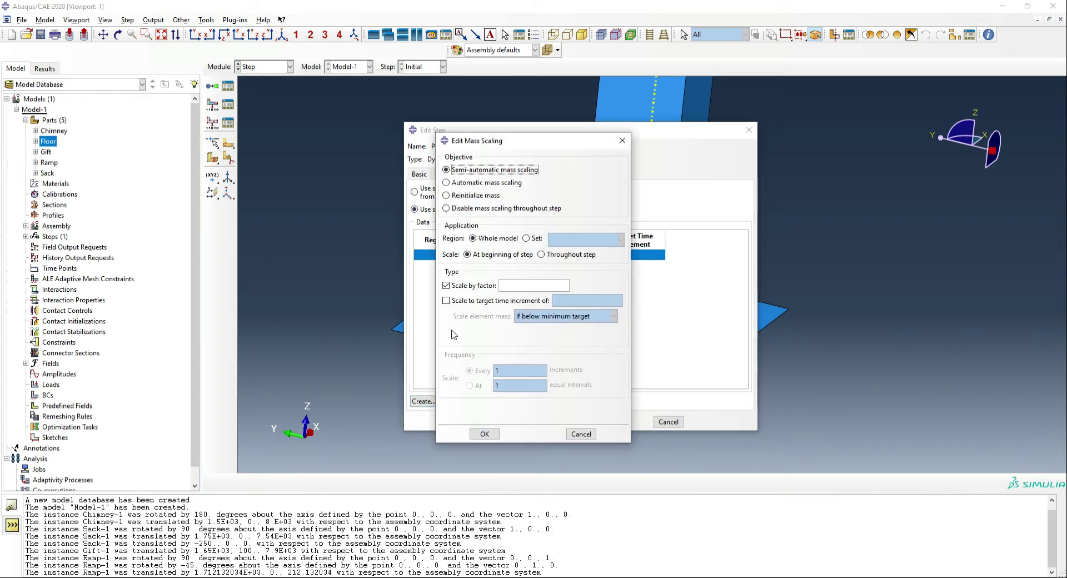
left_click(497, 301)
left_click(446, 285)
left_click(586, 300)
type("1")
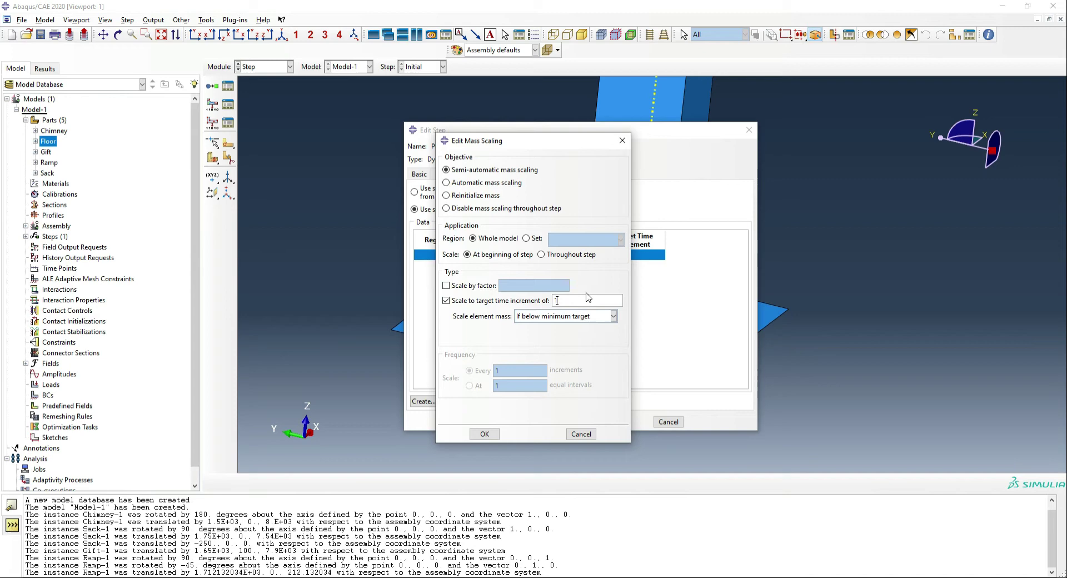
type("e-06")
left_click(478, 434)
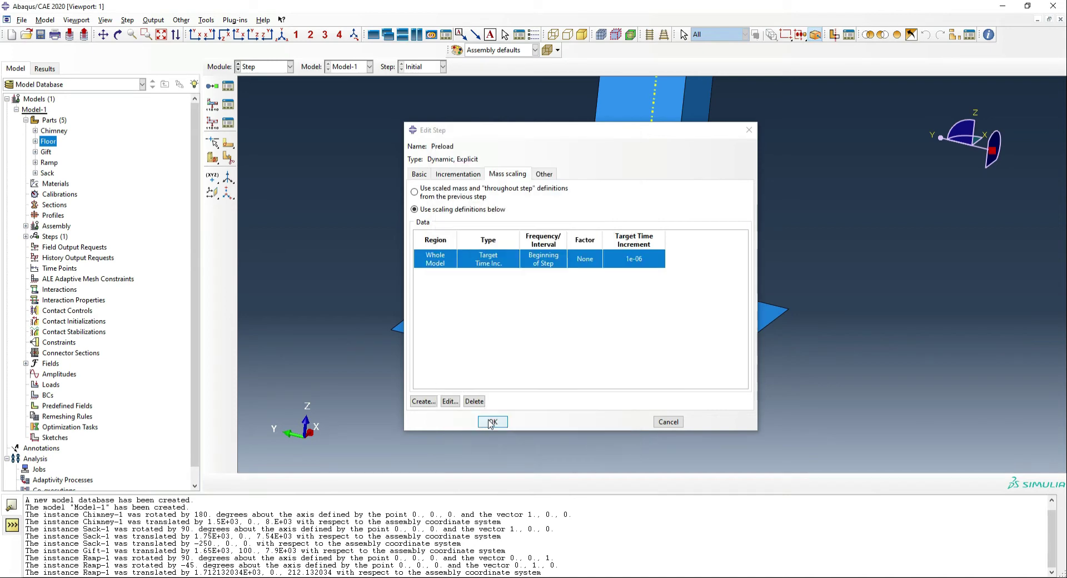
left_click(492, 423)
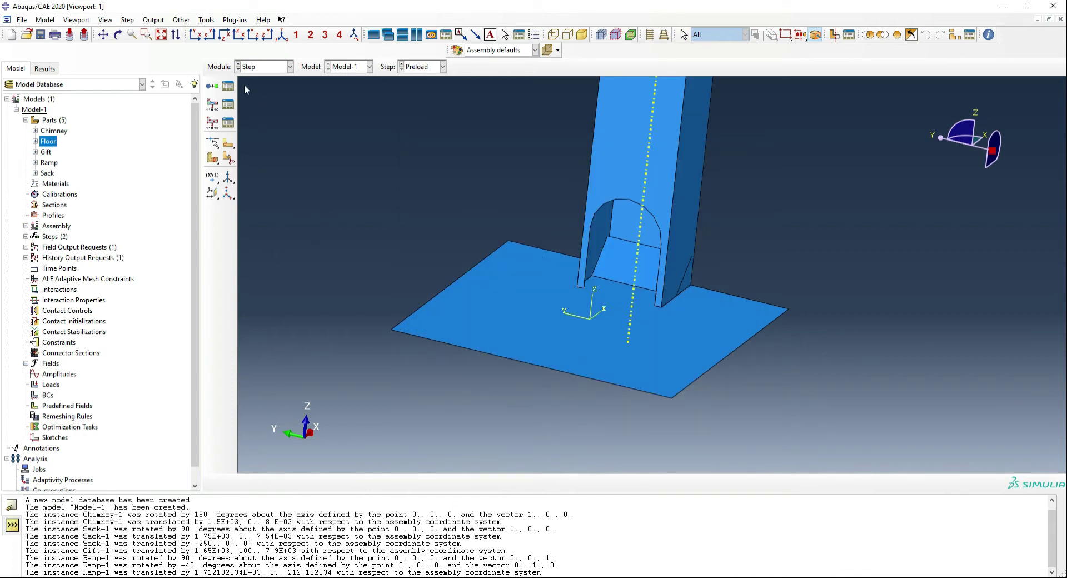
Step: Create Dynamic, Explicit step 'Drop' with time period 2, then switch to the Interaction module
left_click(212, 85)
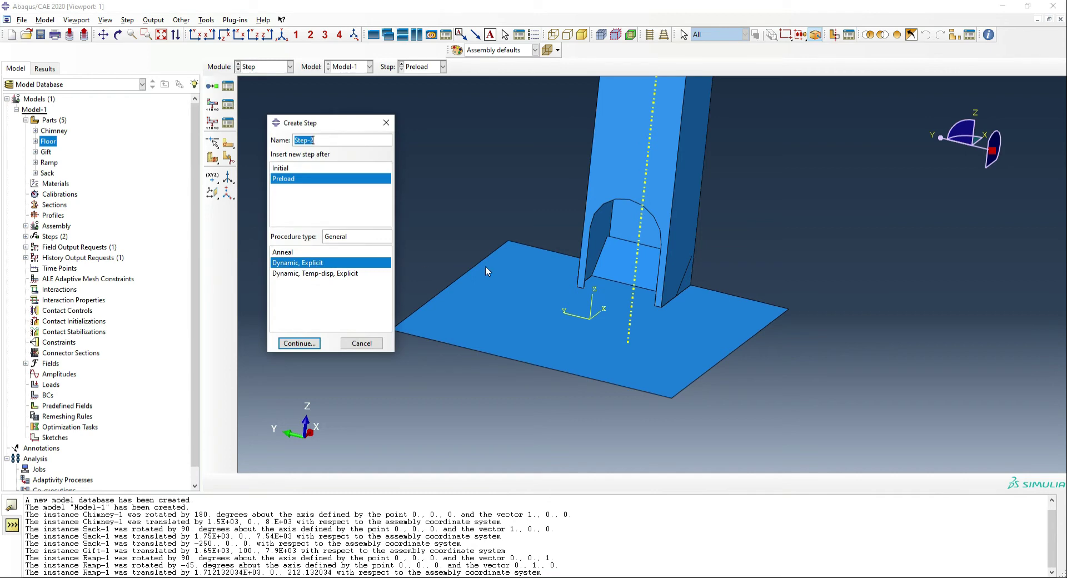
type("Drop")
left_click(300, 344)
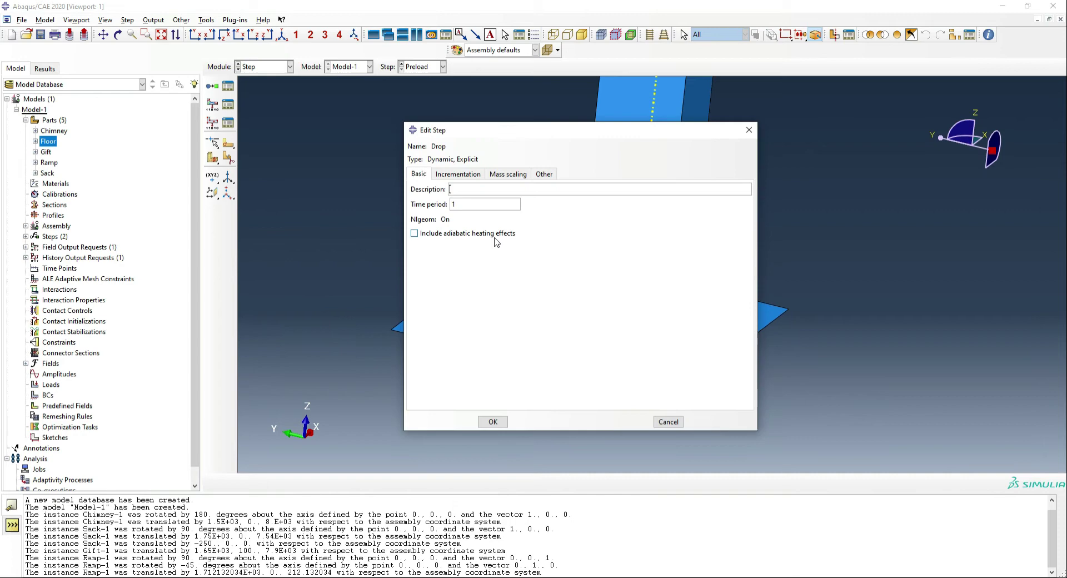
type("2")
left_click(502, 175)
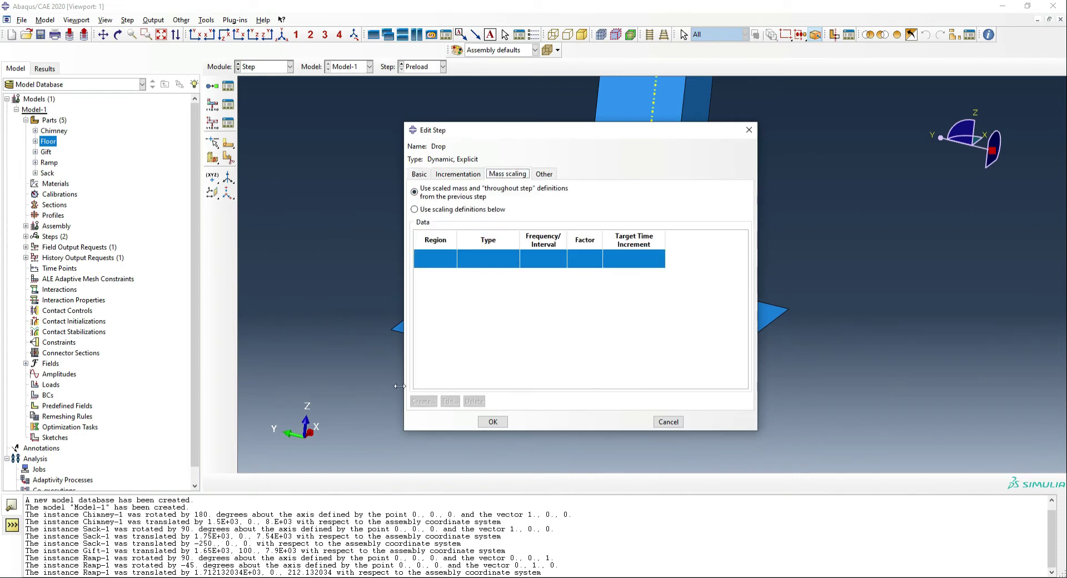
left_click(492, 422)
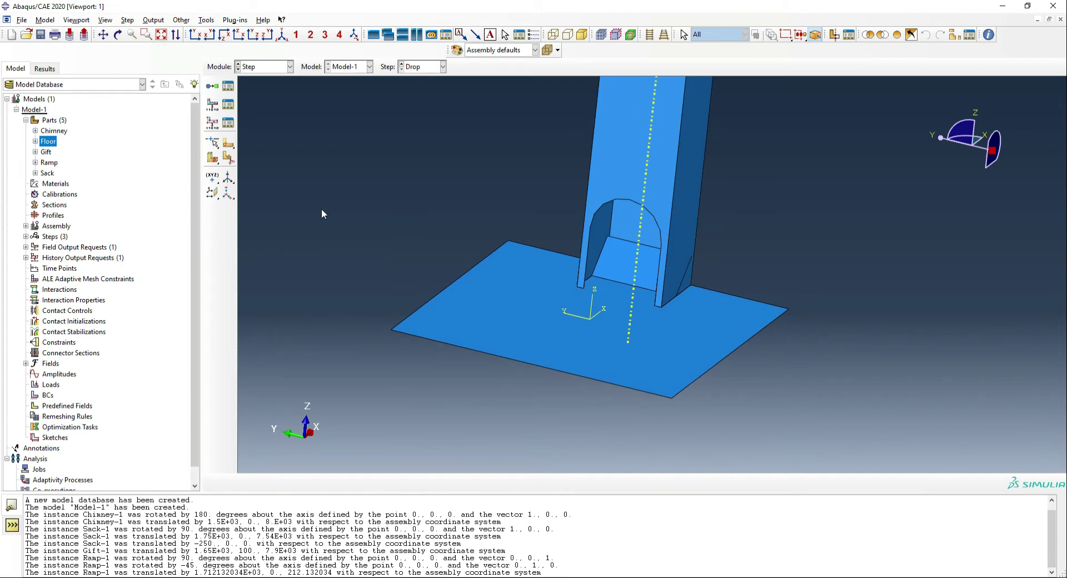
left_click(263, 71)
left_click(262, 120)
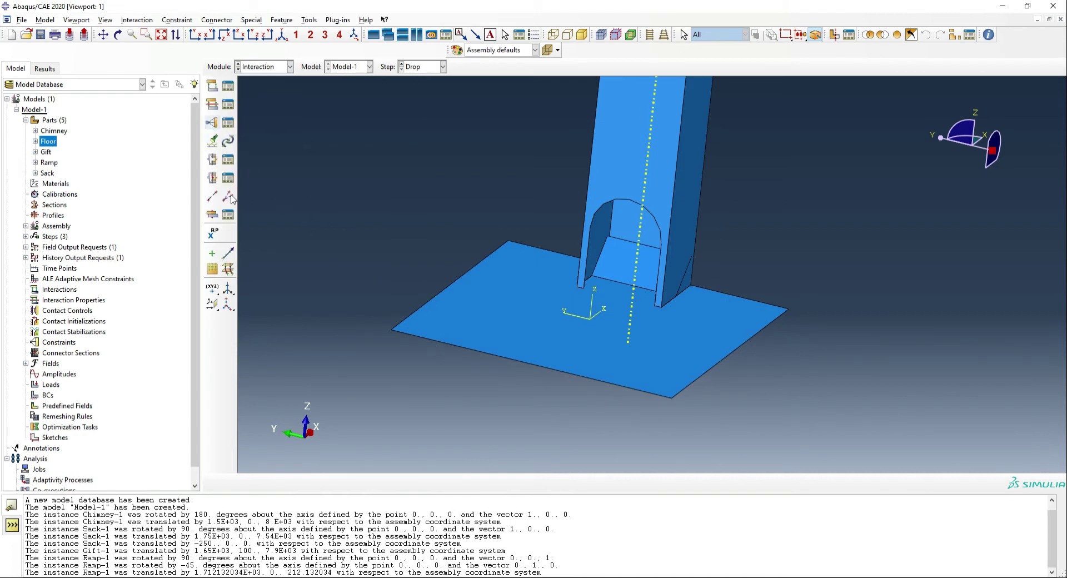
Step: Place RP-1 at the floor corner and tie the chimney and floor to it as rigid body Constraint-1
left_click(213, 234)
left_click(389, 329)
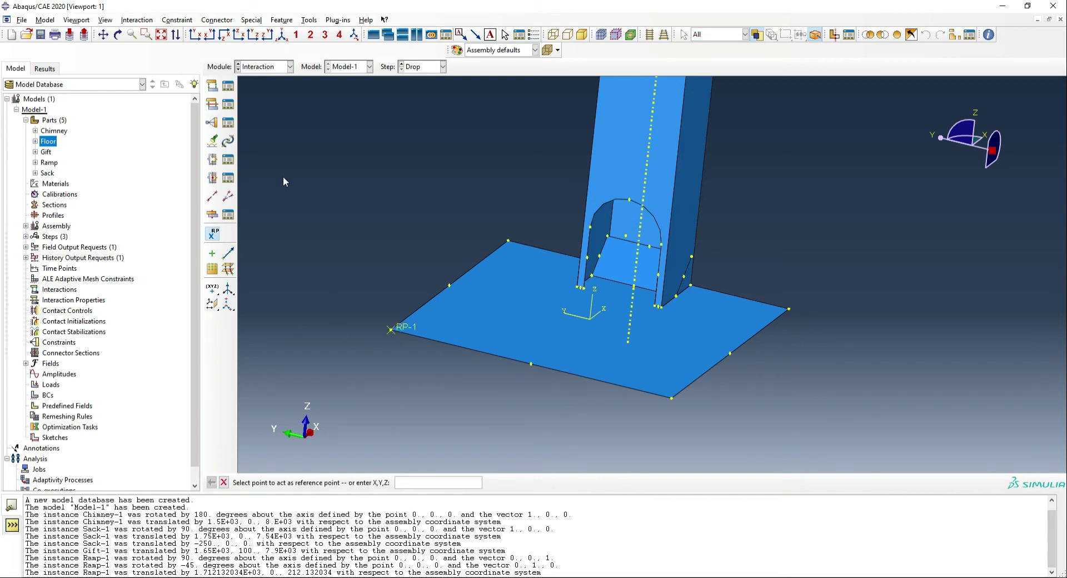
left_click(211, 122)
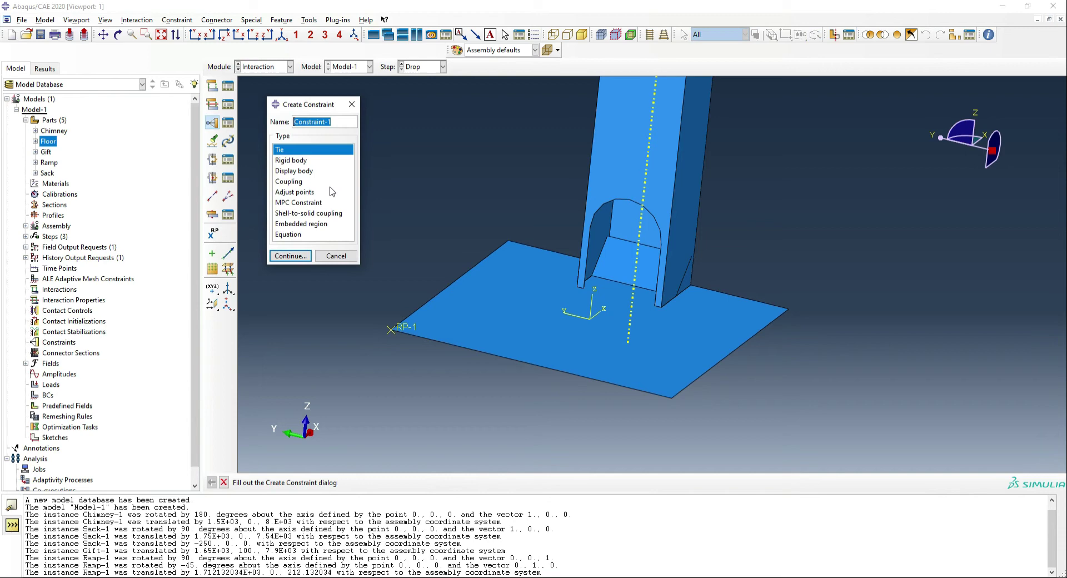
left_click(300, 160)
left_click(302, 257)
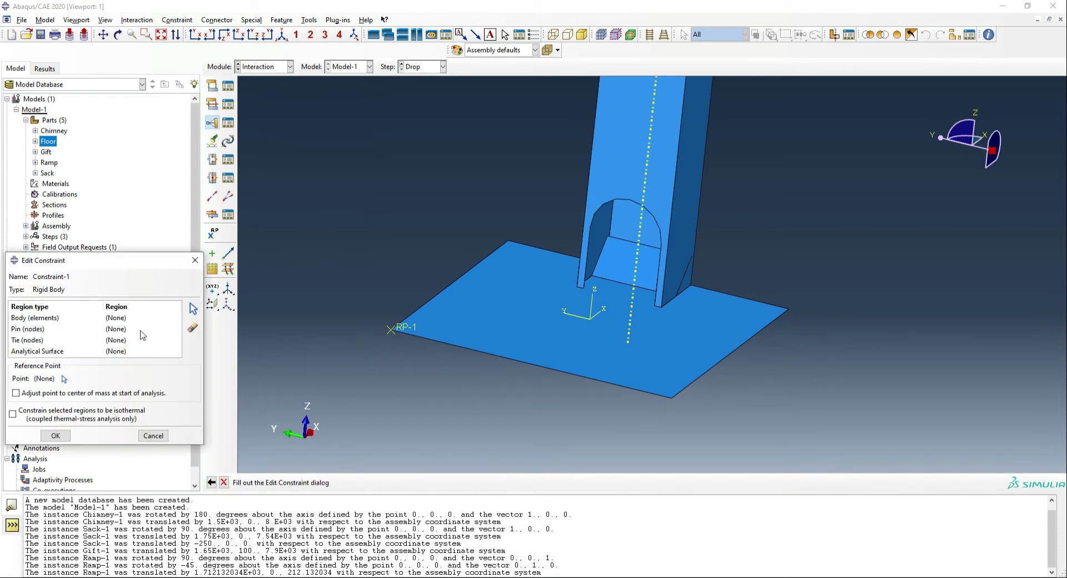
left_click(89, 318)
left_click(193, 309)
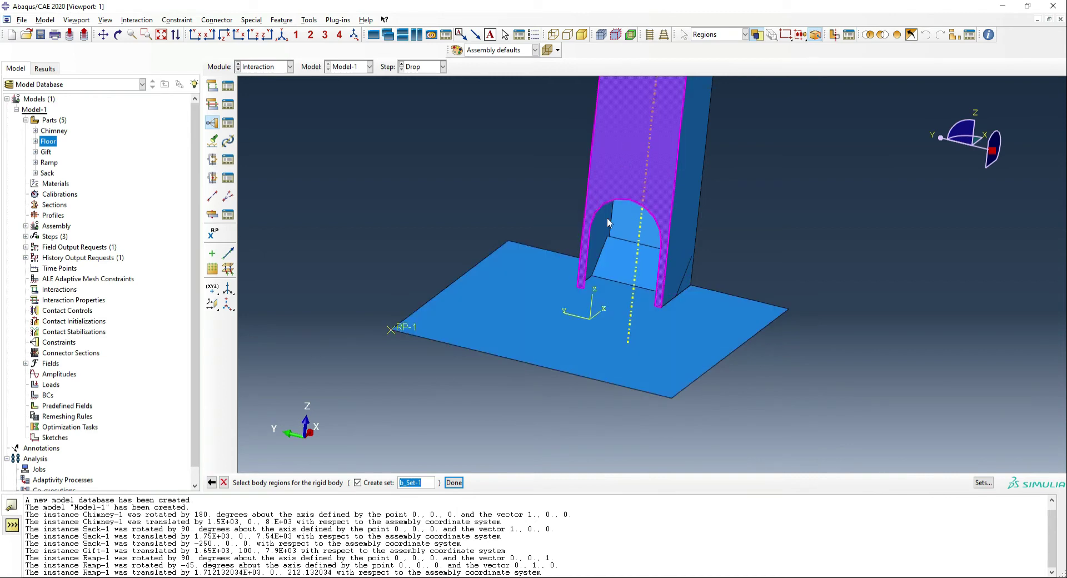
left_click_drag(562, 138, 912, 372)
scroll(646, 422, "up", 5)
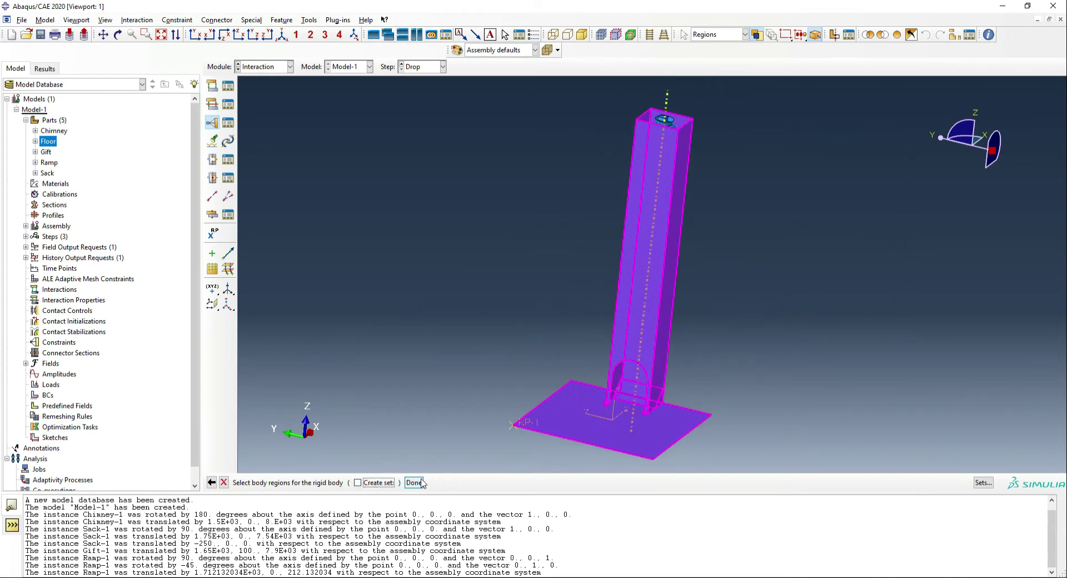
left_click(453, 482)
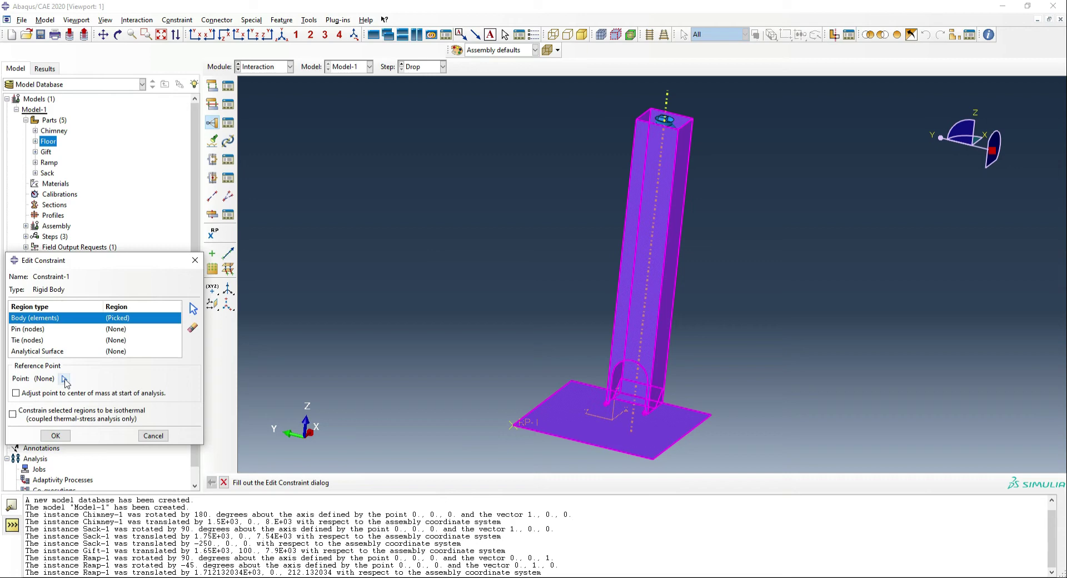
left_click(64, 379)
left_click(525, 424)
left_click(55, 435)
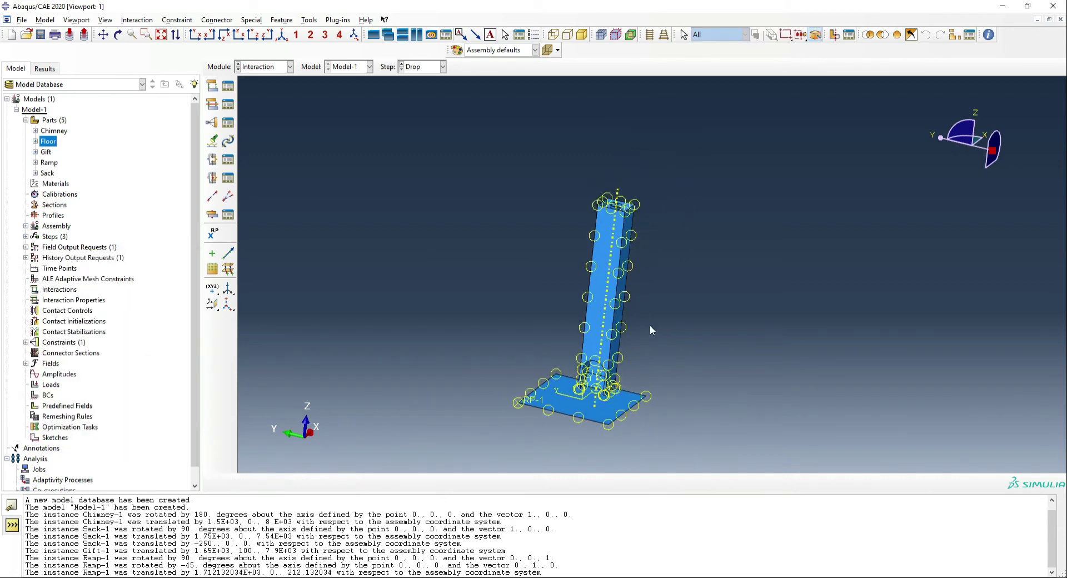
scroll(595, 378, "down", 1)
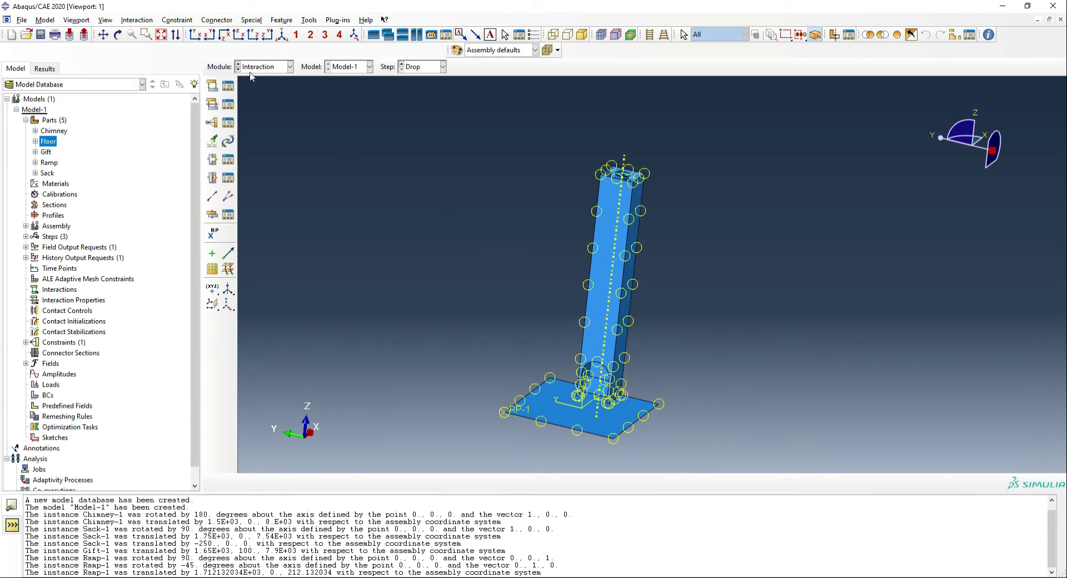
Step: In the Initial step, create General contact (Explicit) Int-1 with default property IntProp-1 assigned globally
left_click(211, 88)
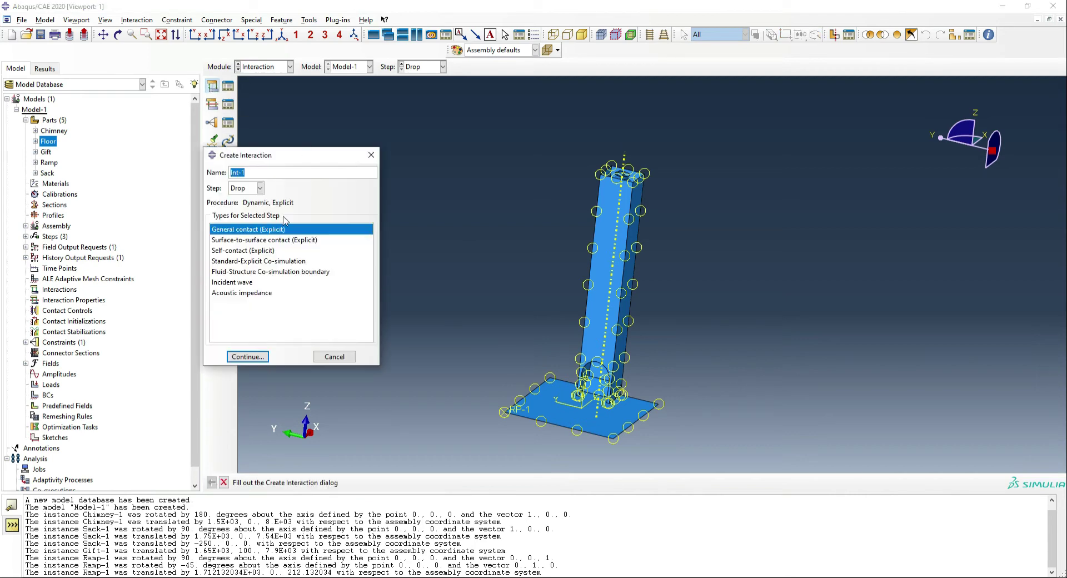
left_click(240, 188)
left_click(246, 199)
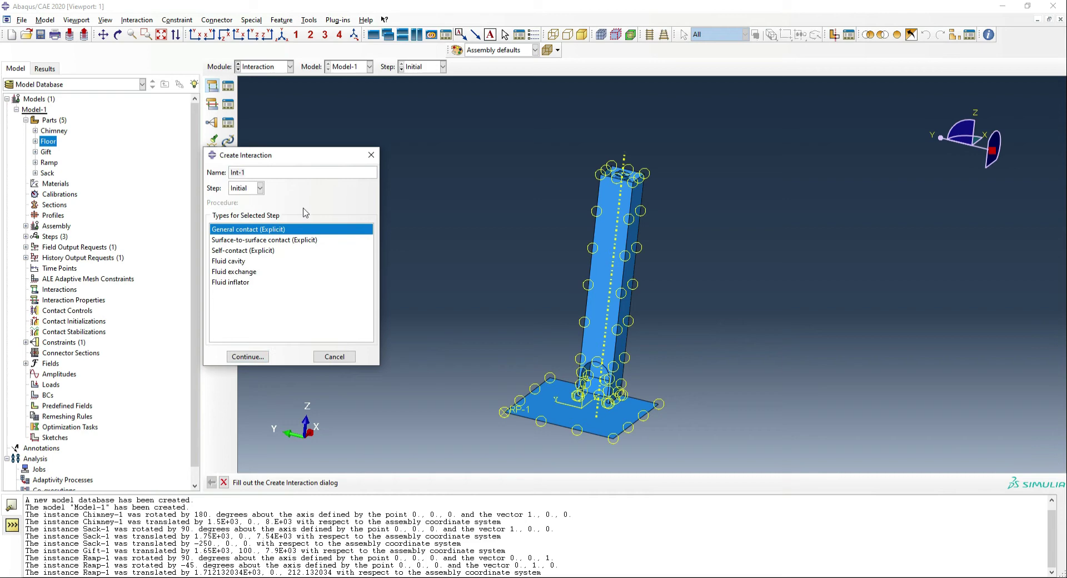
left_click(260, 356)
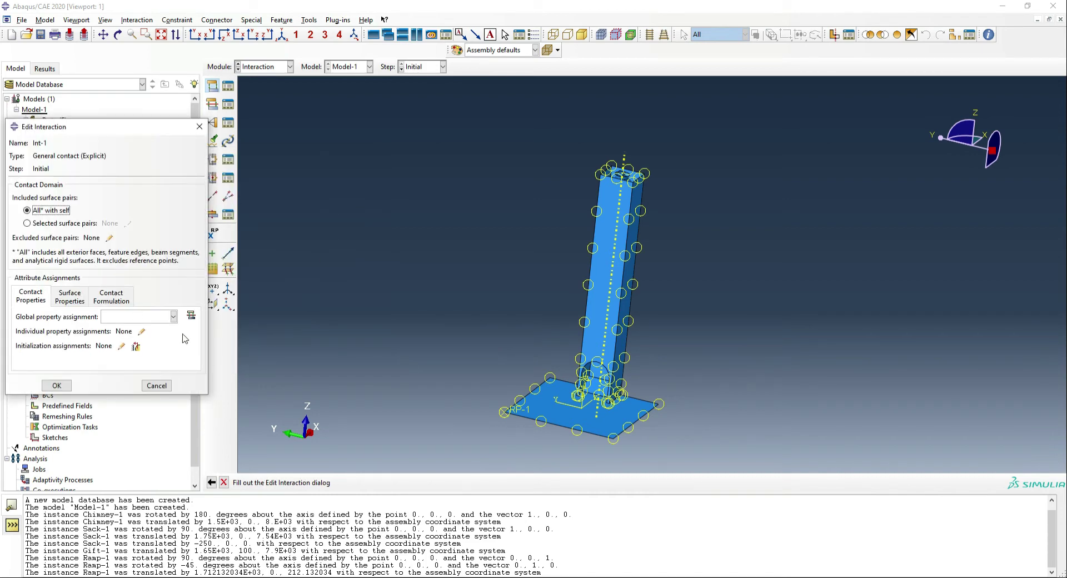
left_click(191, 315)
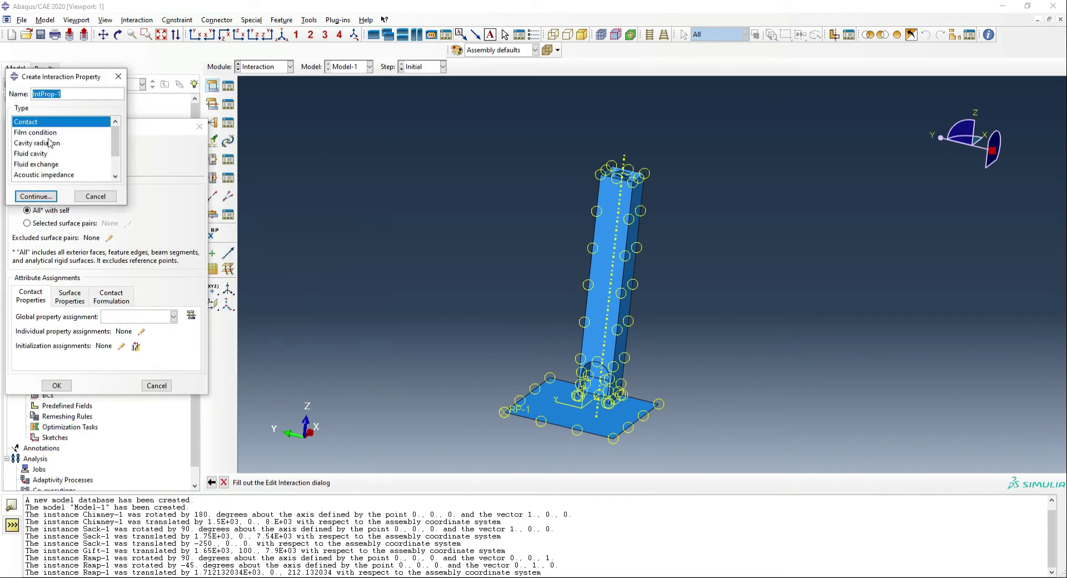
left_click(36, 196)
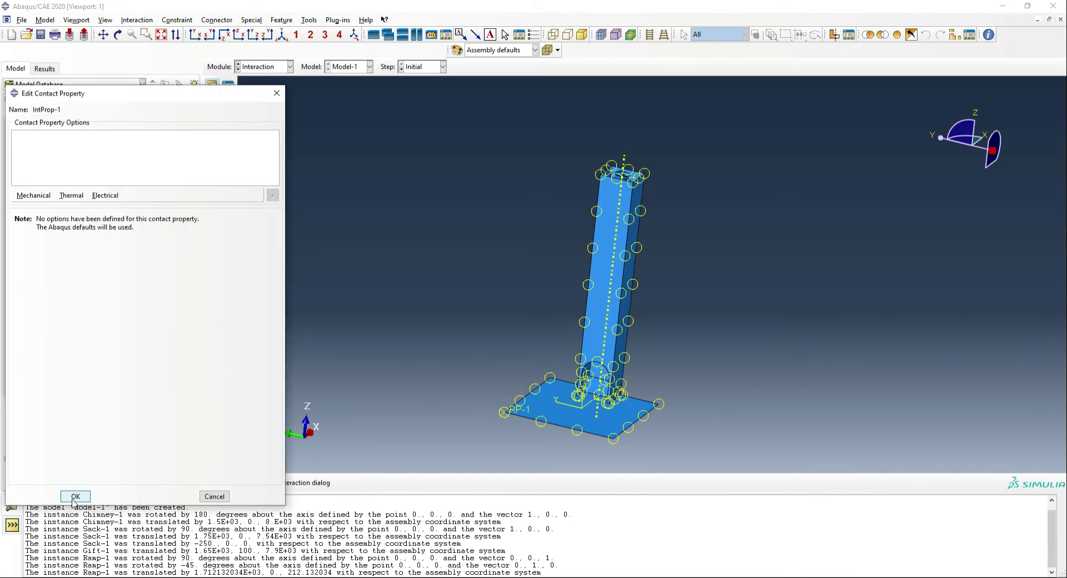
left_click(75, 496)
left_click(133, 318)
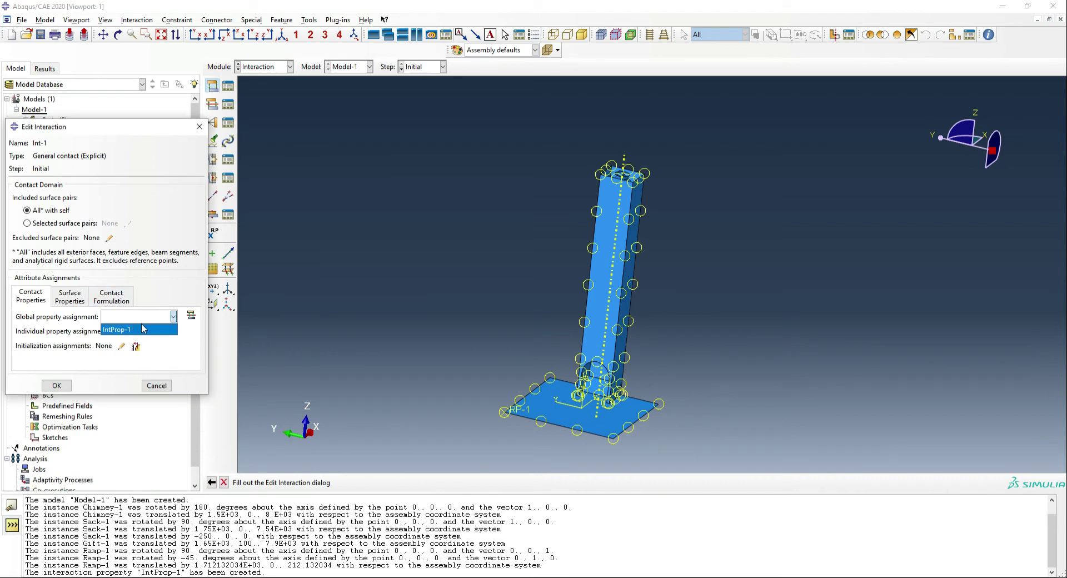
left_click(143, 329)
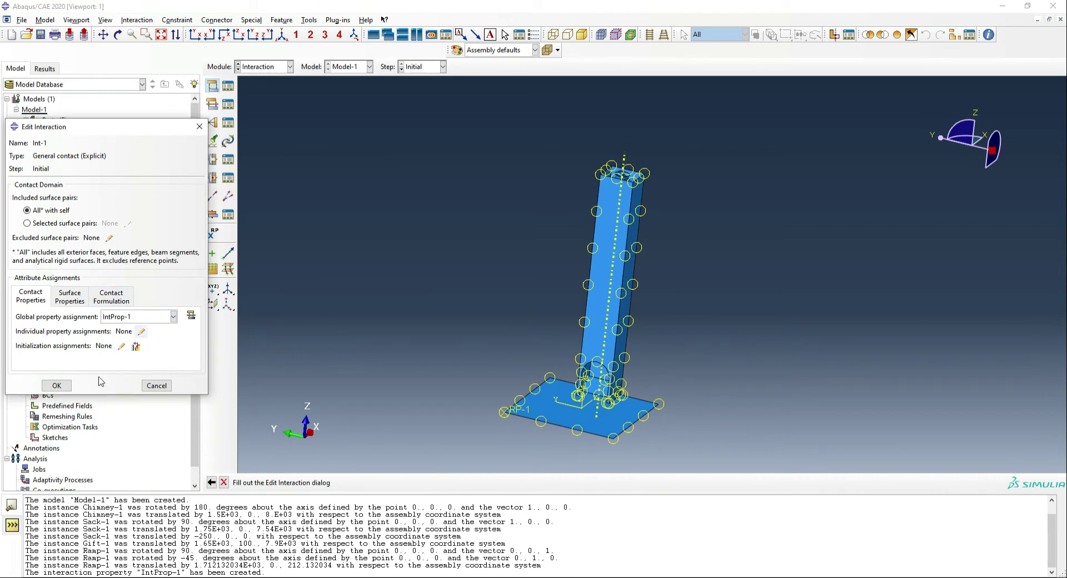
left_click(58, 385)
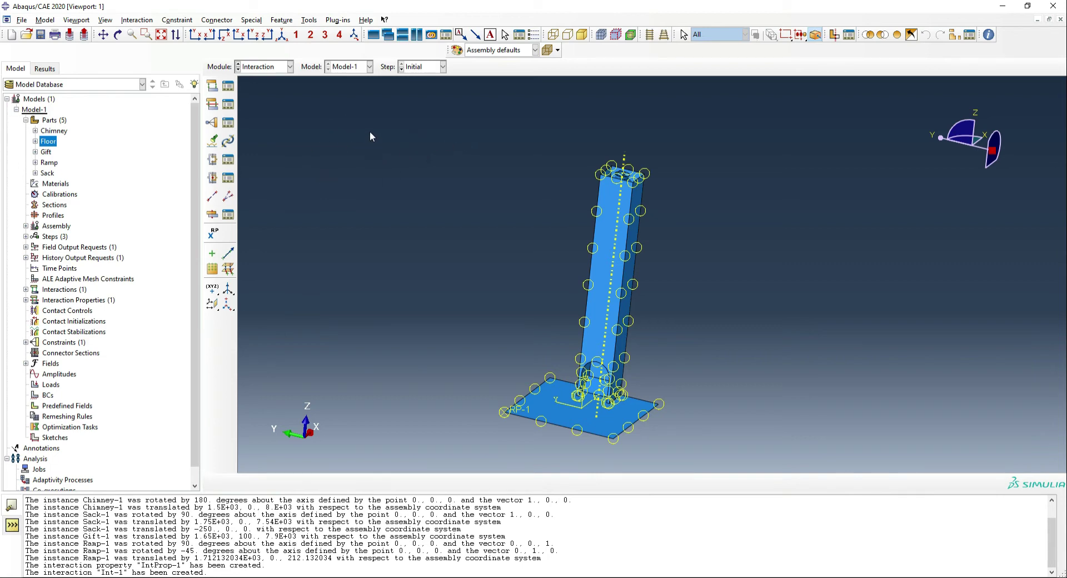
Step: In the Load module, fully fix reference point RP-1 with an encastre boundary condition
left_click(281, 67)
left_click(259, 134)
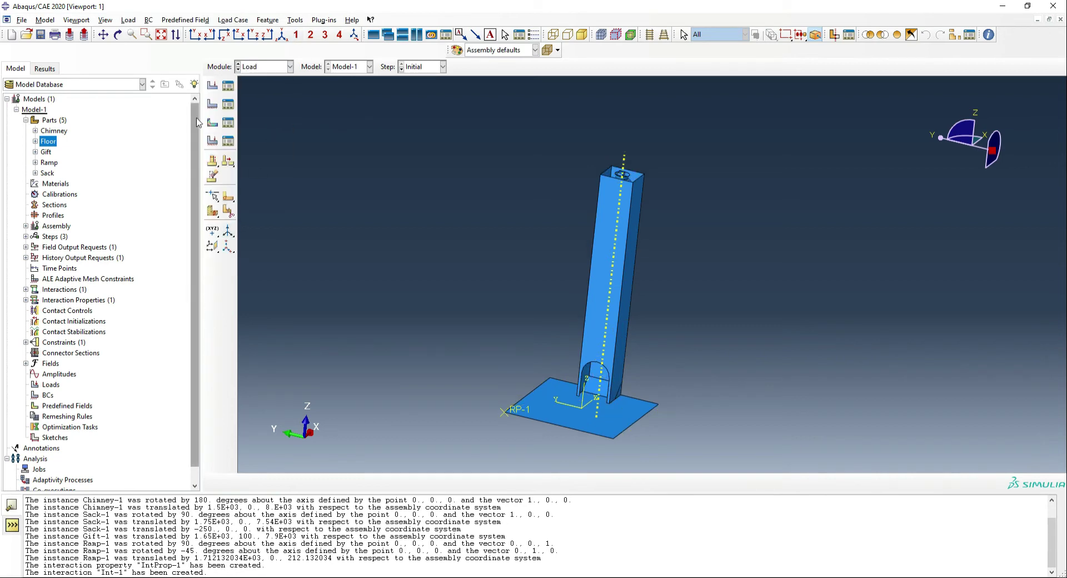
left_click(212, 104)
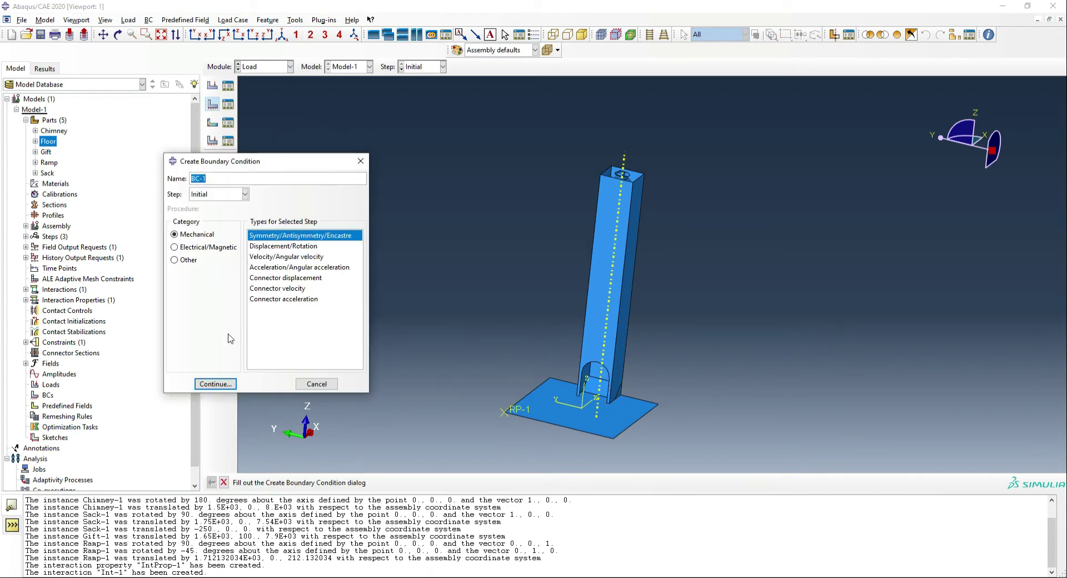
left_click(214, 384)
left_click(523, 411)
middle_click(549, 378)
left_click(246, 387)
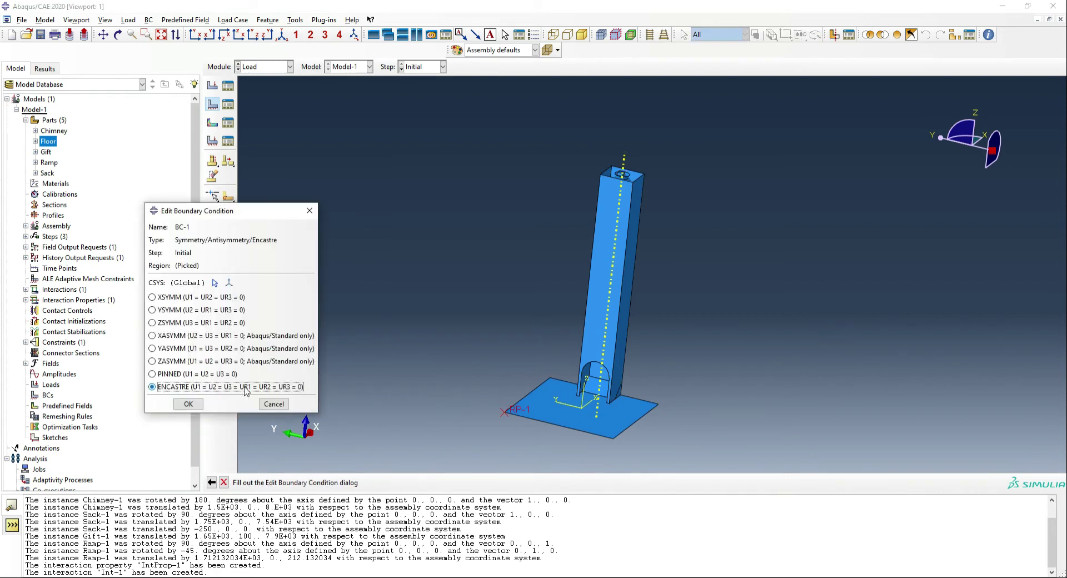
left_click(188, 404)
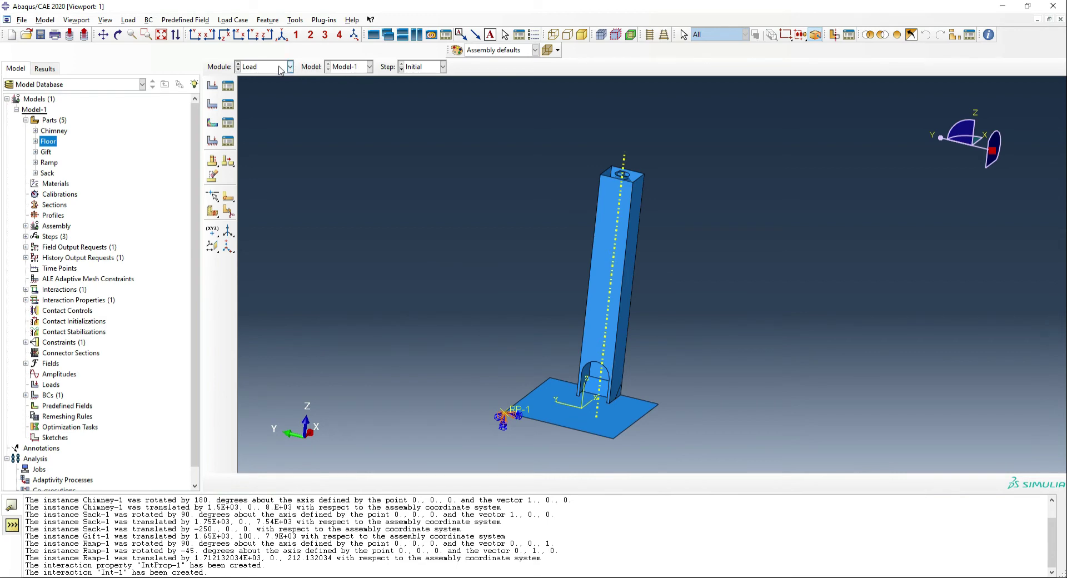
Step: Apply gravity of -9800 in component 3 to the whole model in the Preload step
left_click(212, 85)
left_click(322, 206)
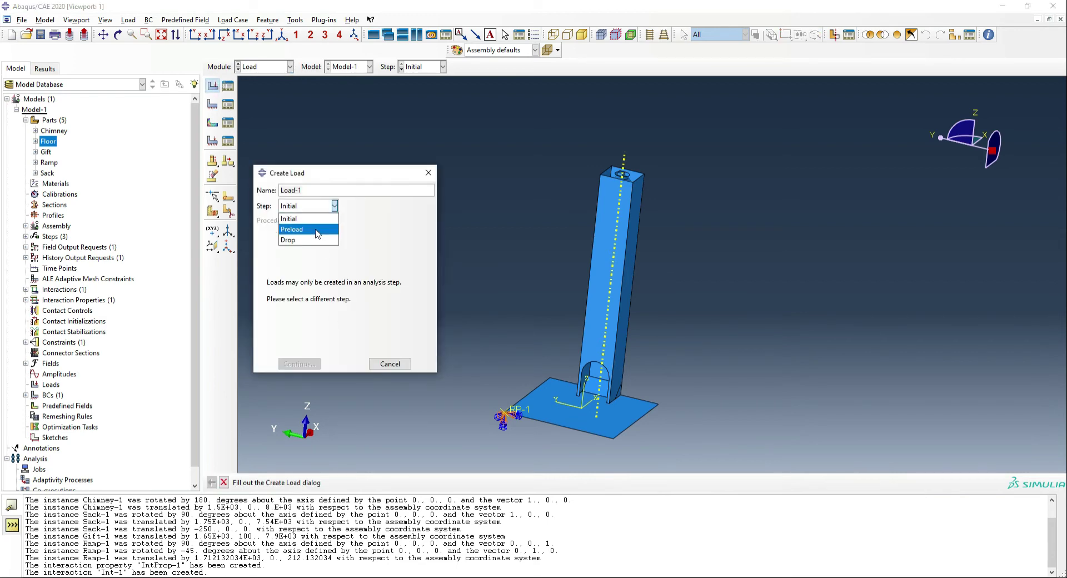
left_click(314, 230)
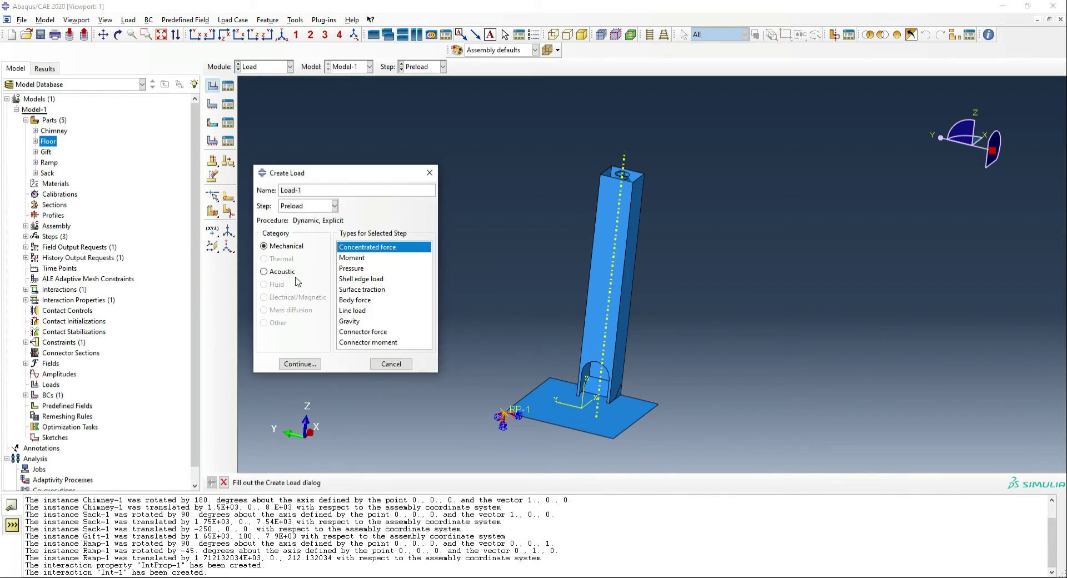
left_click(356, 322)
left_click(300, 364)
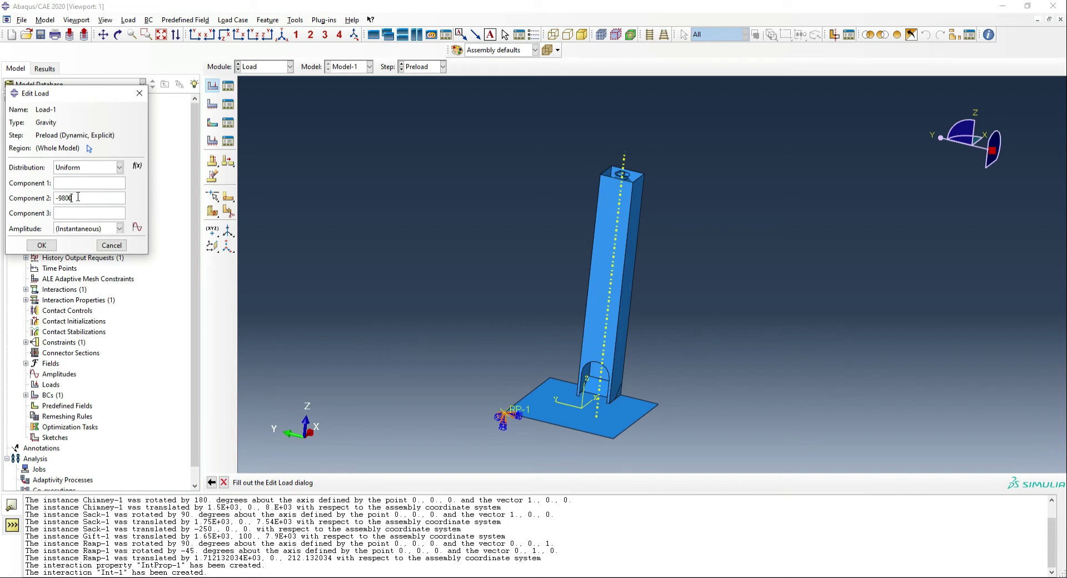
left_click_drag(84, 196, 44, 191)
key("BackSpace")
left_click(71, 214)
left_click(42, 245)
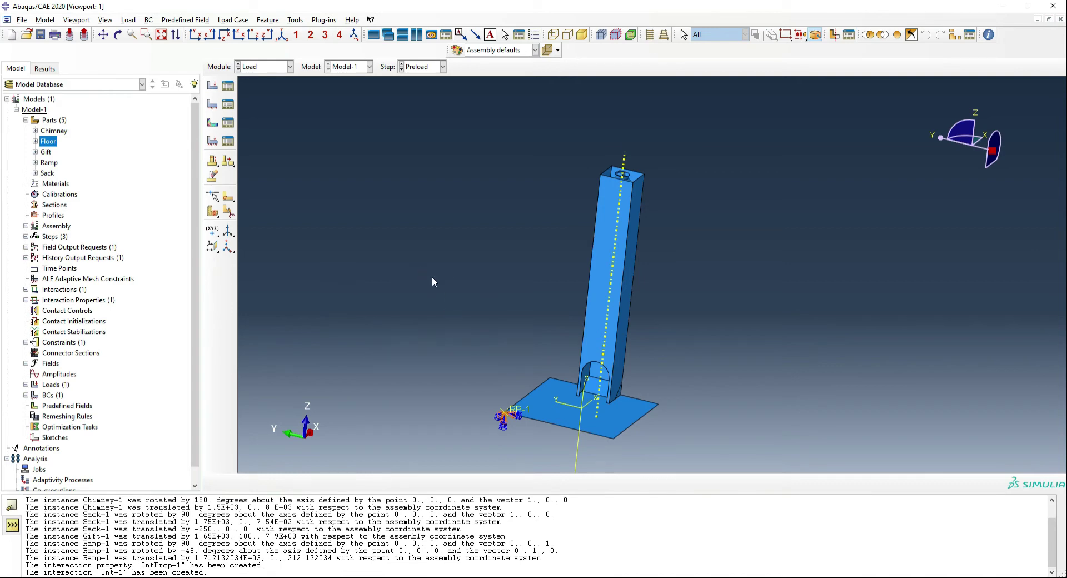
Step: In the Mesh module, show the Chimney part and mesh it
left_click(274, 70)
left_click(262, 141)
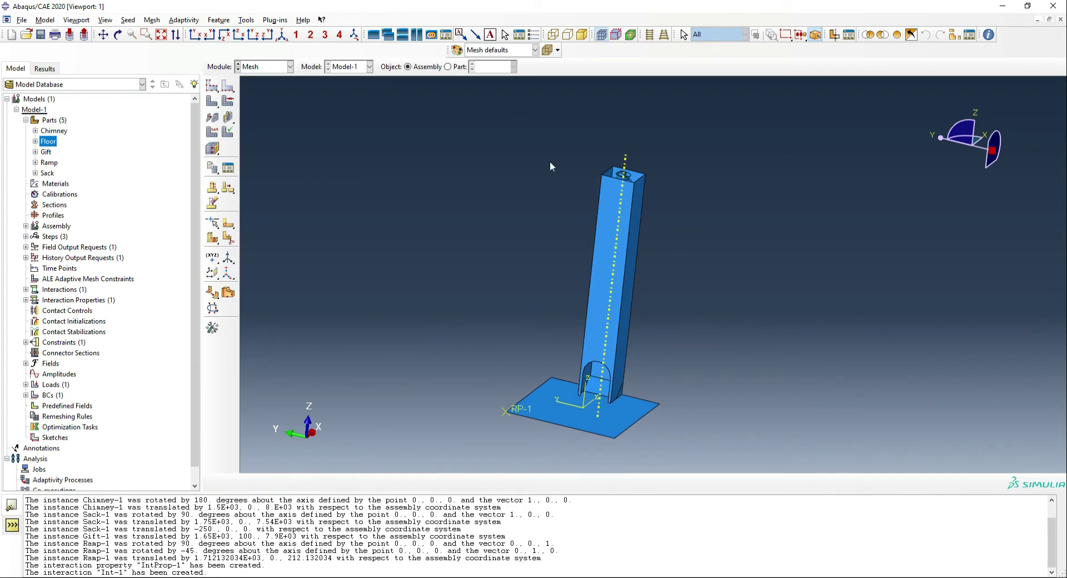
left_click(448, 67)
left_click(491, 68)
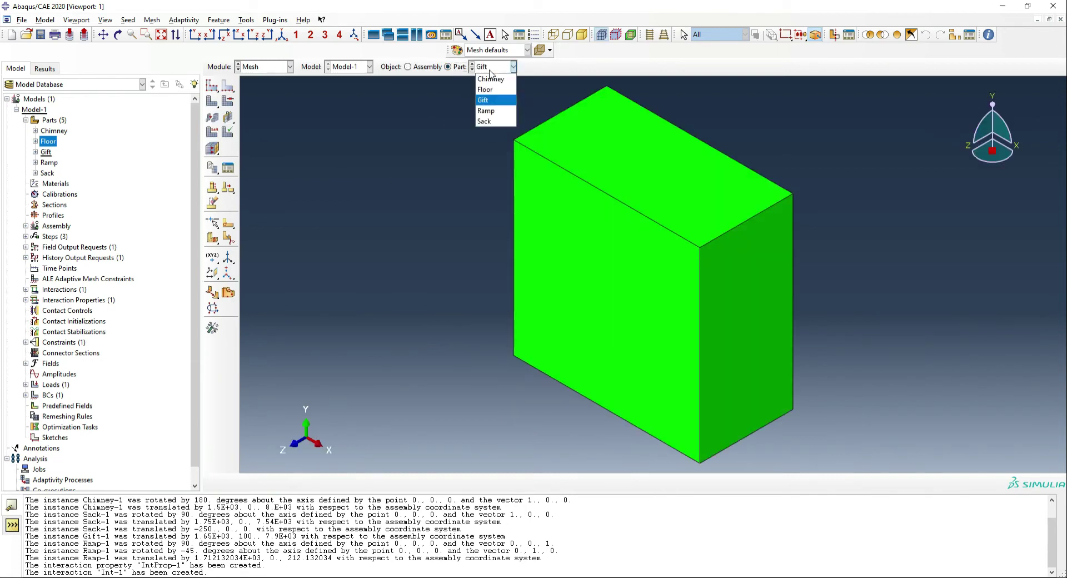
left_click(492, 81)
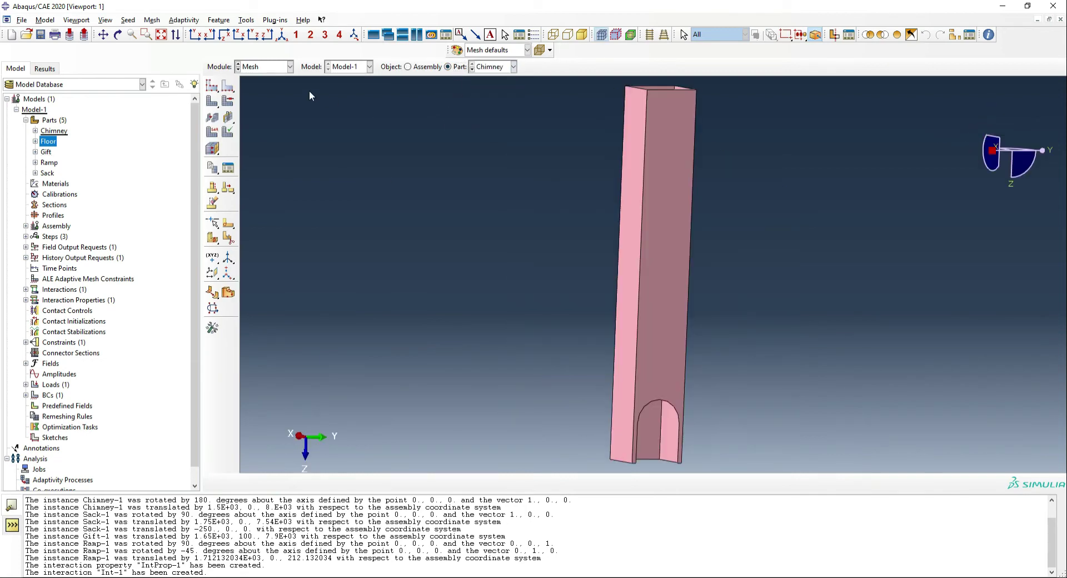
left_click(212, 101)
middle_click(256, 145)
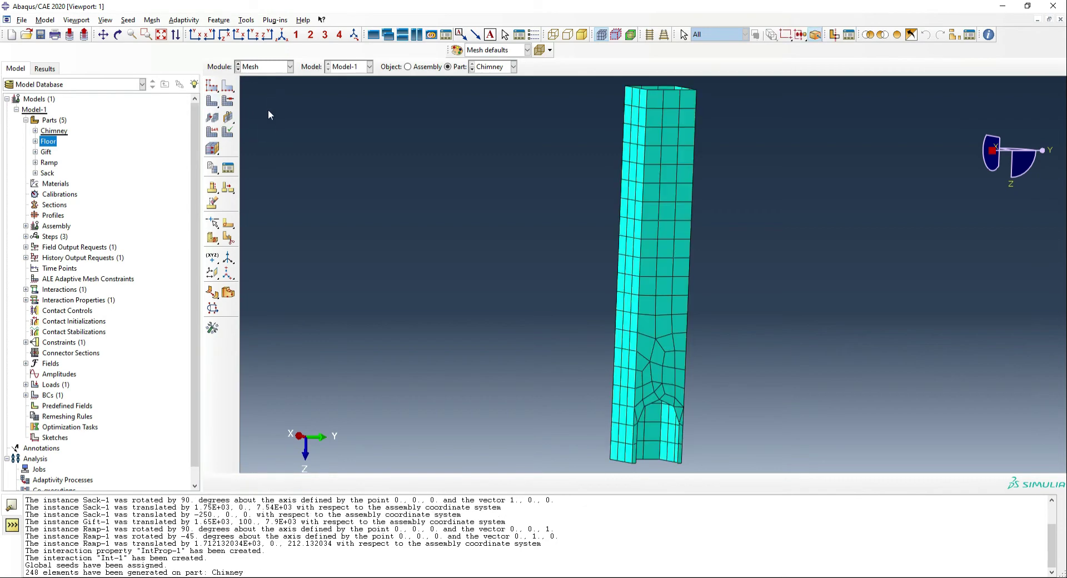
Step: Reseed the Chimney with a global size of 100 and remesh it
left_click(214, 88)
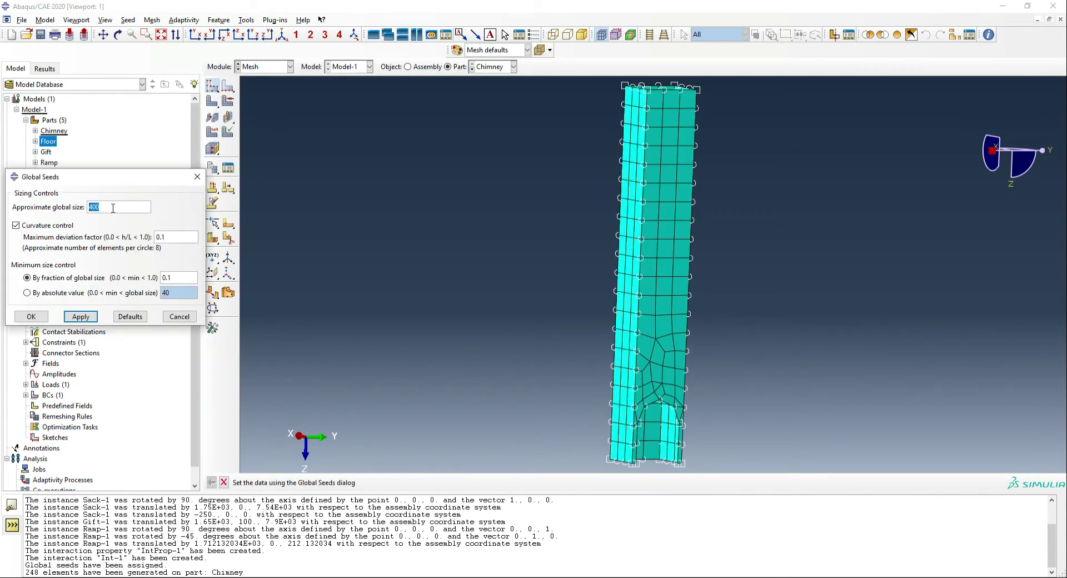
type("100")
left_click(79, 316)
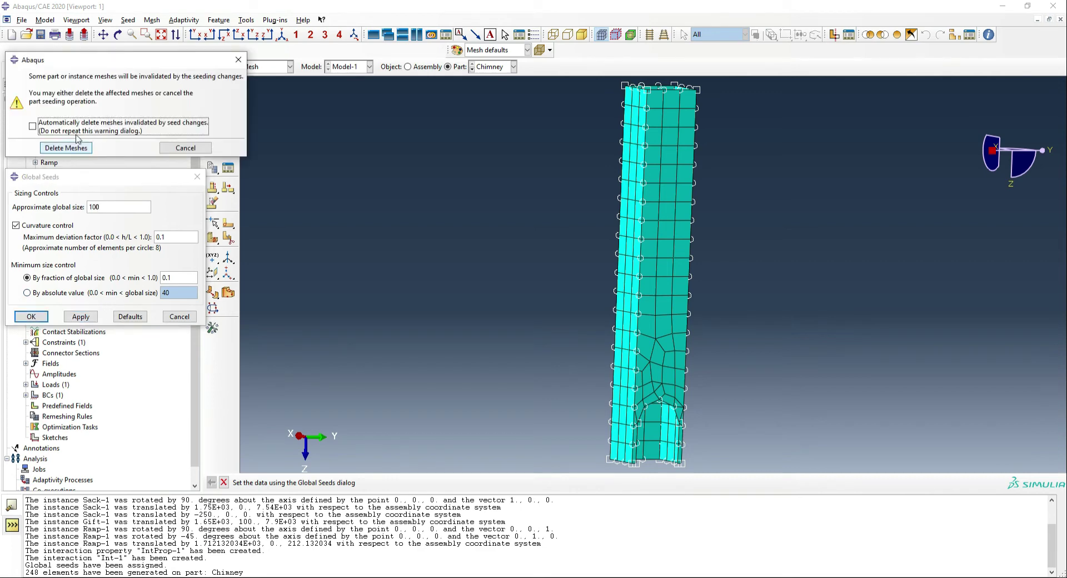
left_click(67, 147)
left_click(211, 101)
left_click(305, 483)
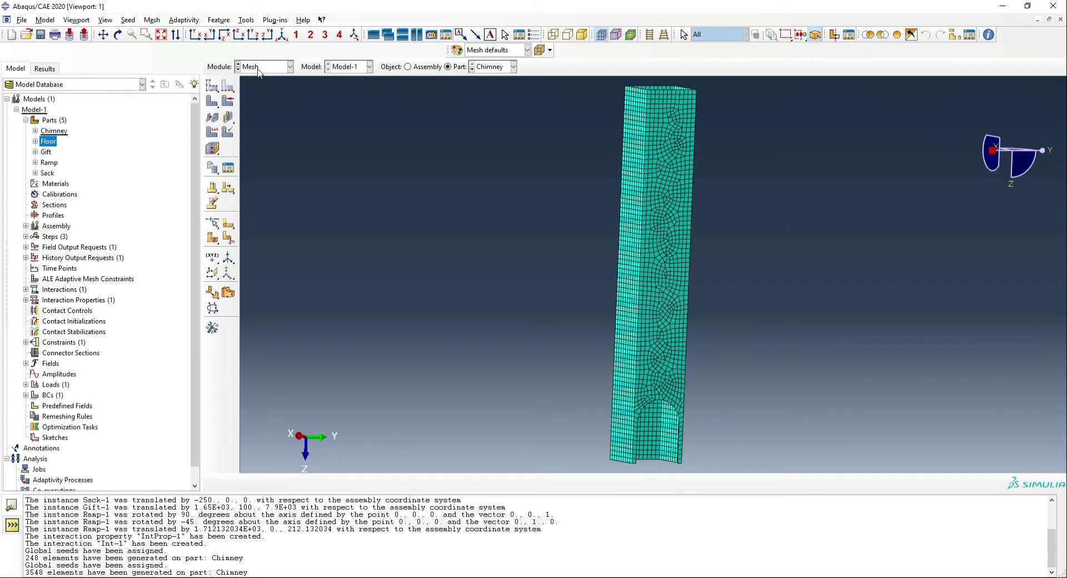
Step: Mesh the Floor, Gift and Ramp parts, then display the Sack part
left_click(472, 70)
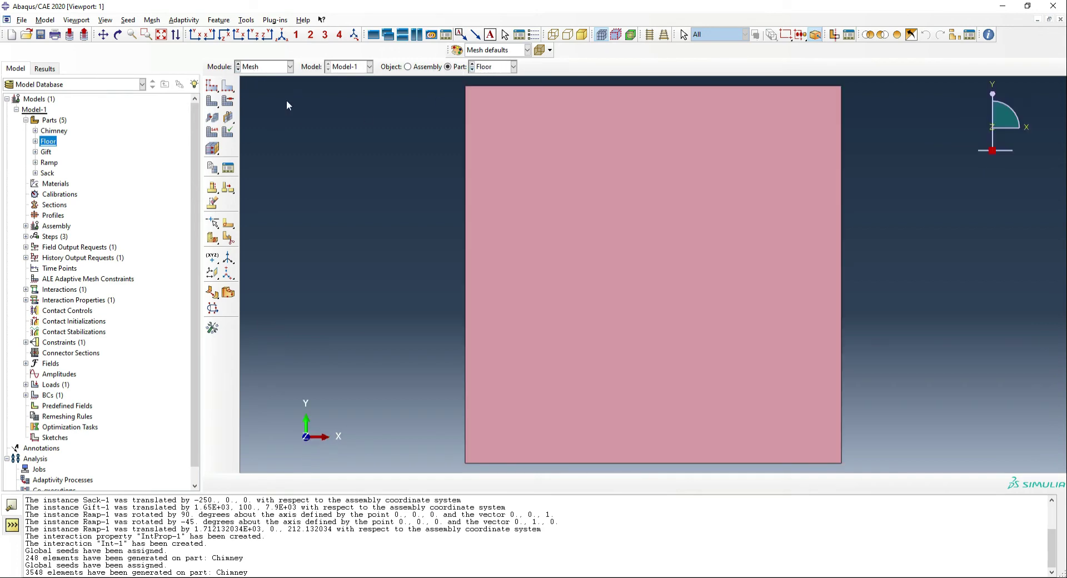
left_click(211, 101)
key("Return")
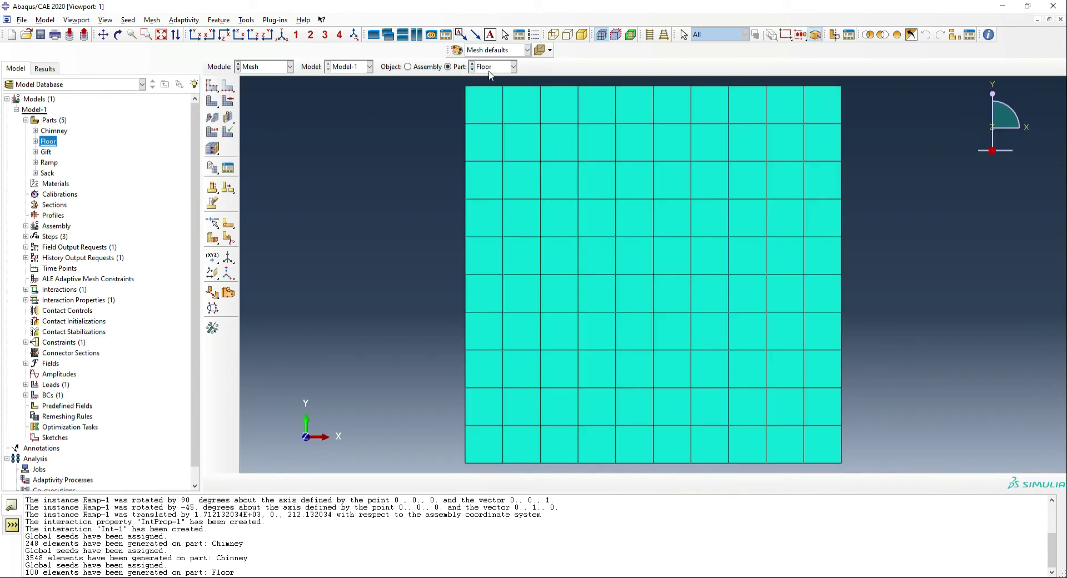
left_click(472, 70)
left_click(211, 101)
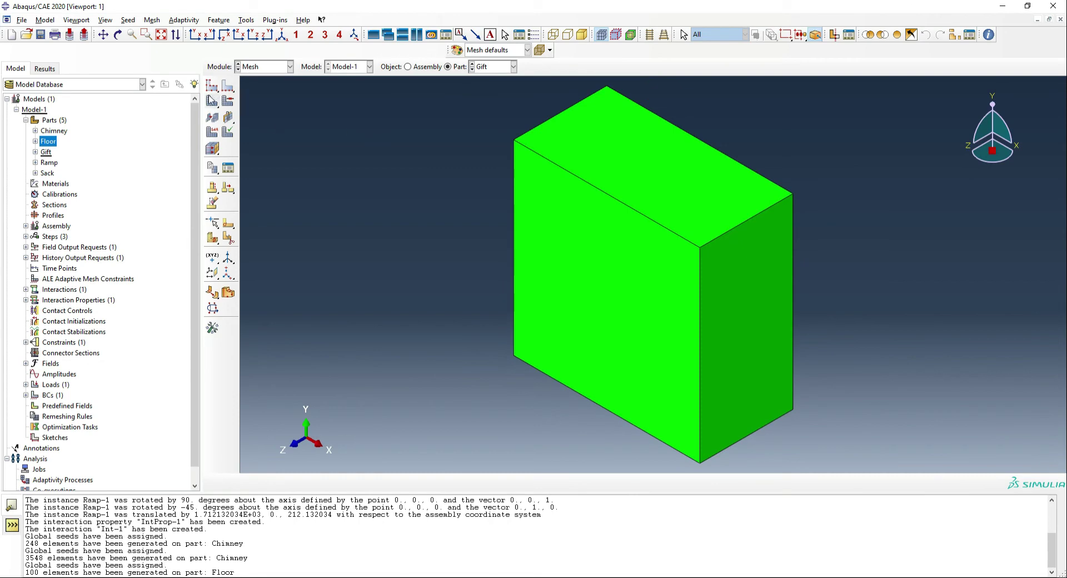
key("Return")
left_click(471, 70)
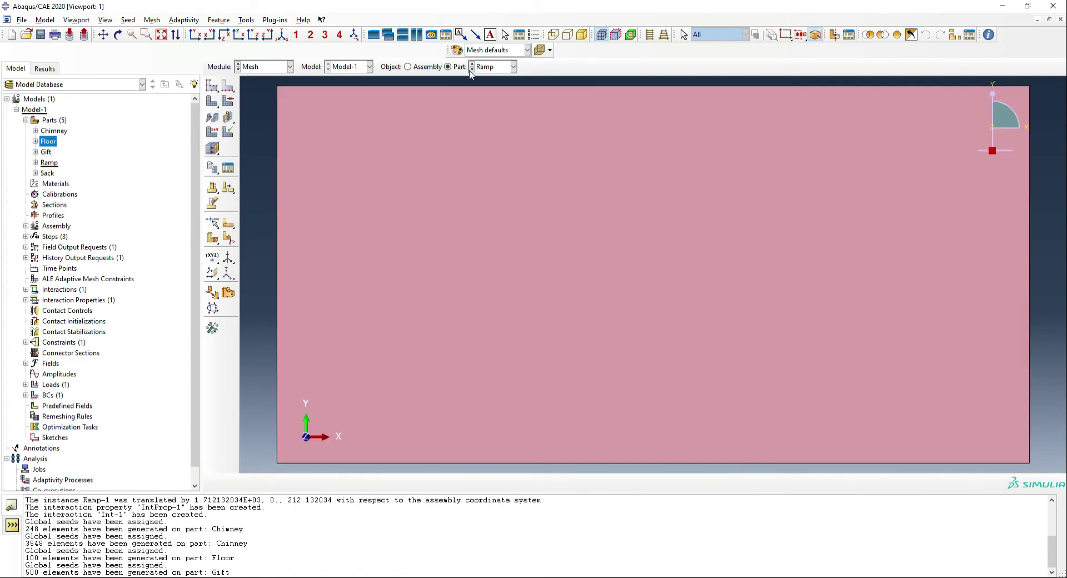
left_click(212, 100)
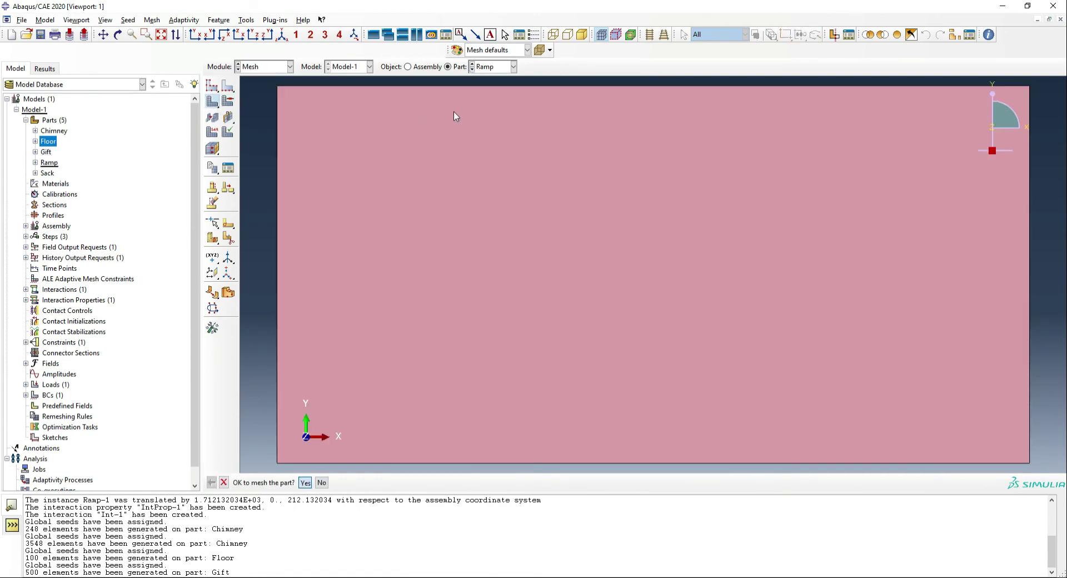
key("Return")
left_click(471, 70)
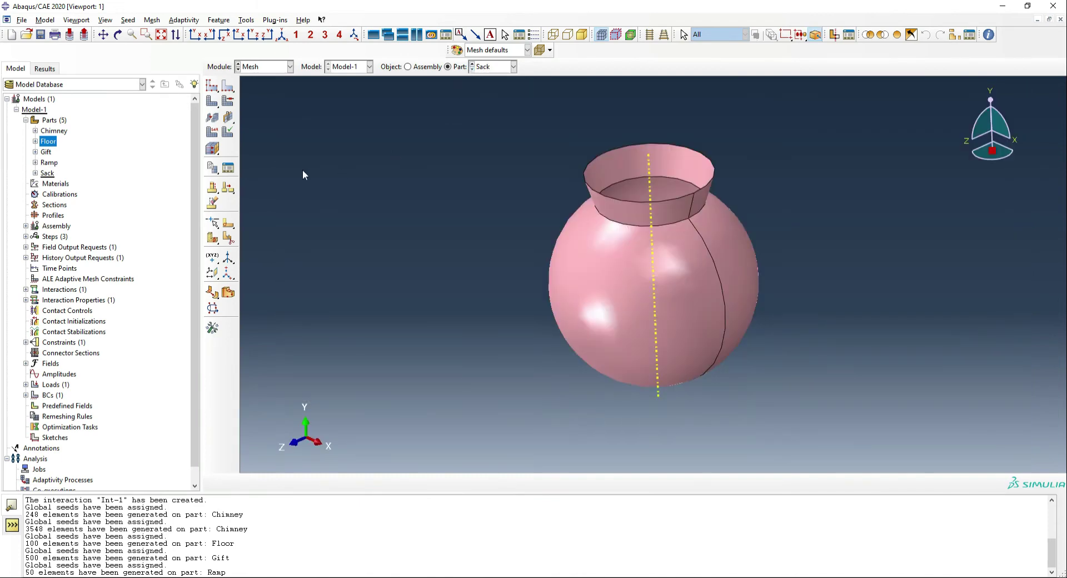
Step: Assign the membrane element type to the whole Sack, with reduced integration turned off
left_click(213, 132)
left_click_drag(489, 161, 889, 428)
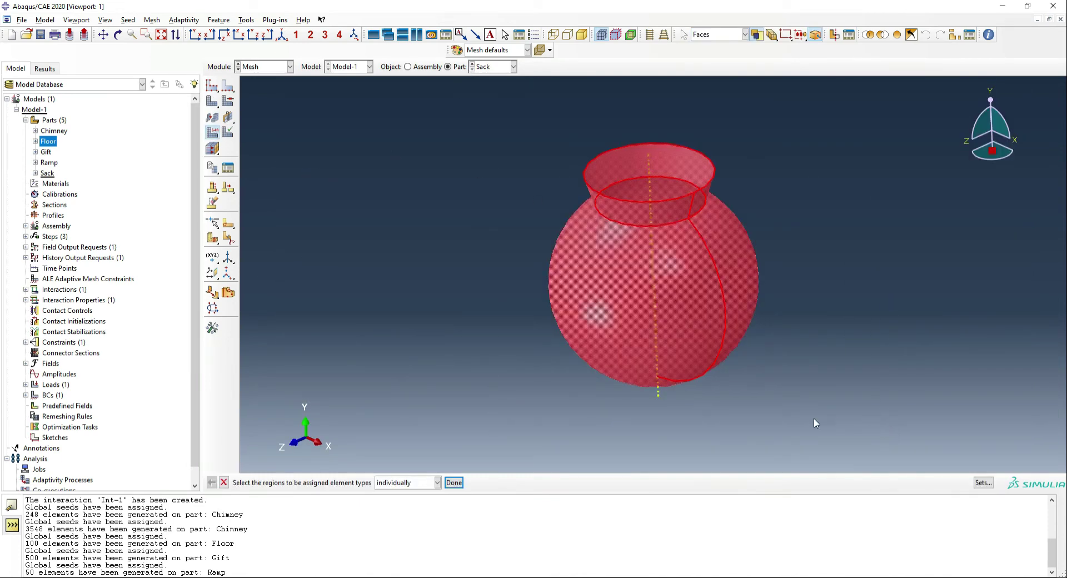
middle_click(813, 418)
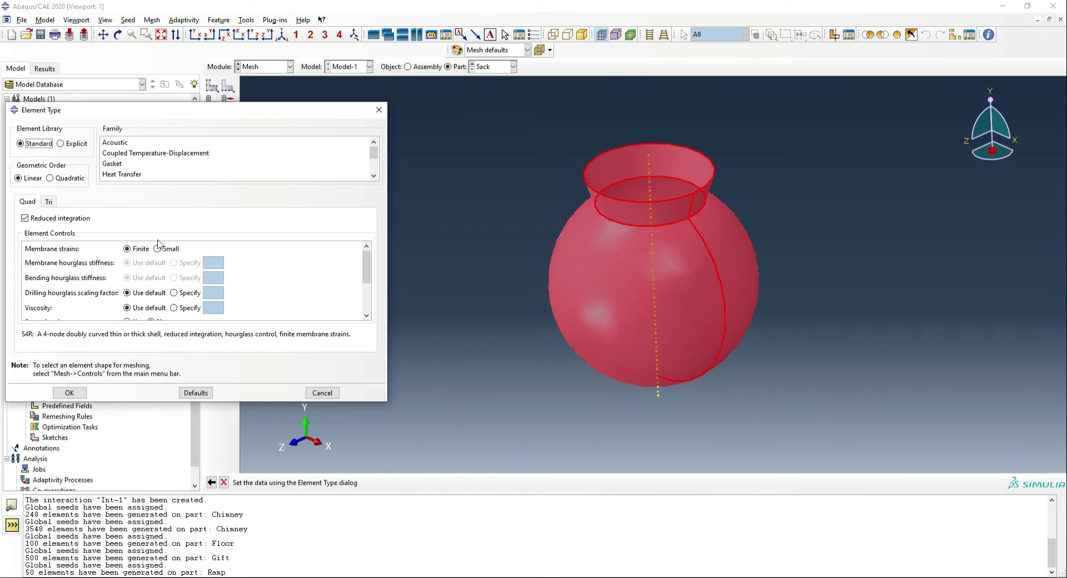
scroll(136, 164, "down", 2)
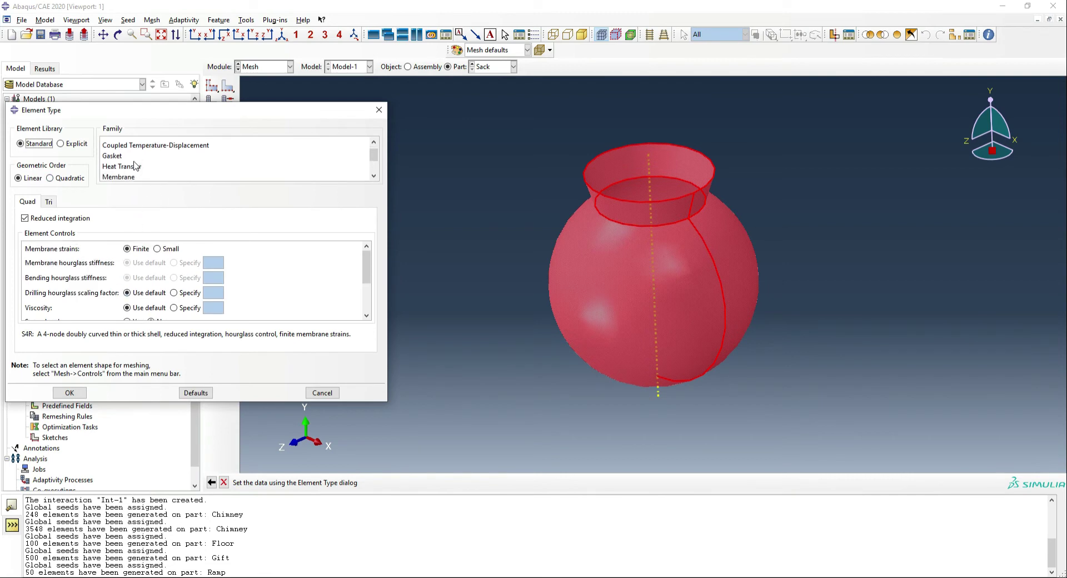
left_click(131, 144)
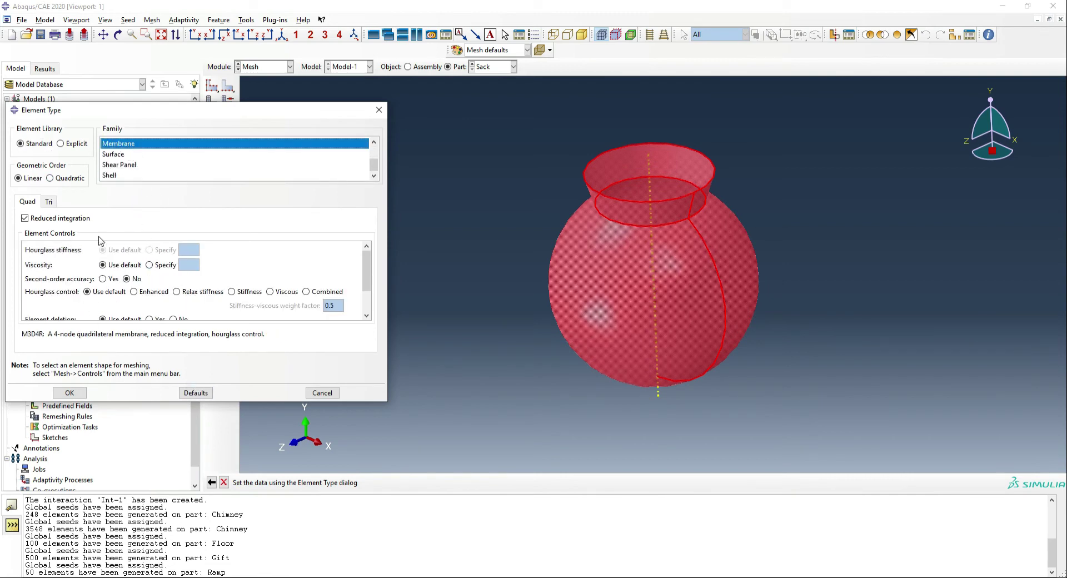
left_click(64, 217)
left_click(78, 391)
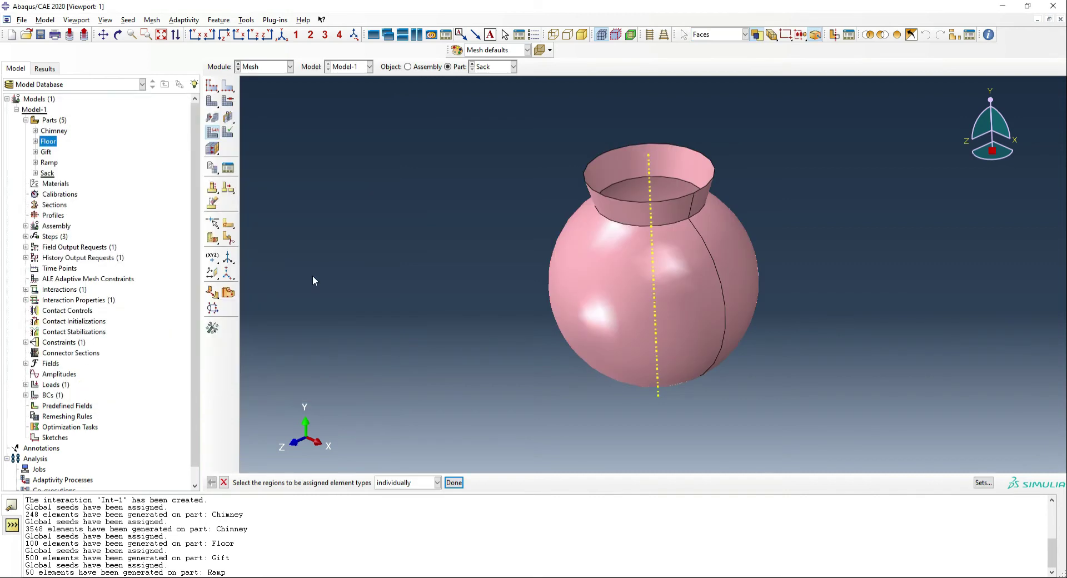
Step: Seed the Sack with a global size of 20 and mesh the part
left_click(212, 85)
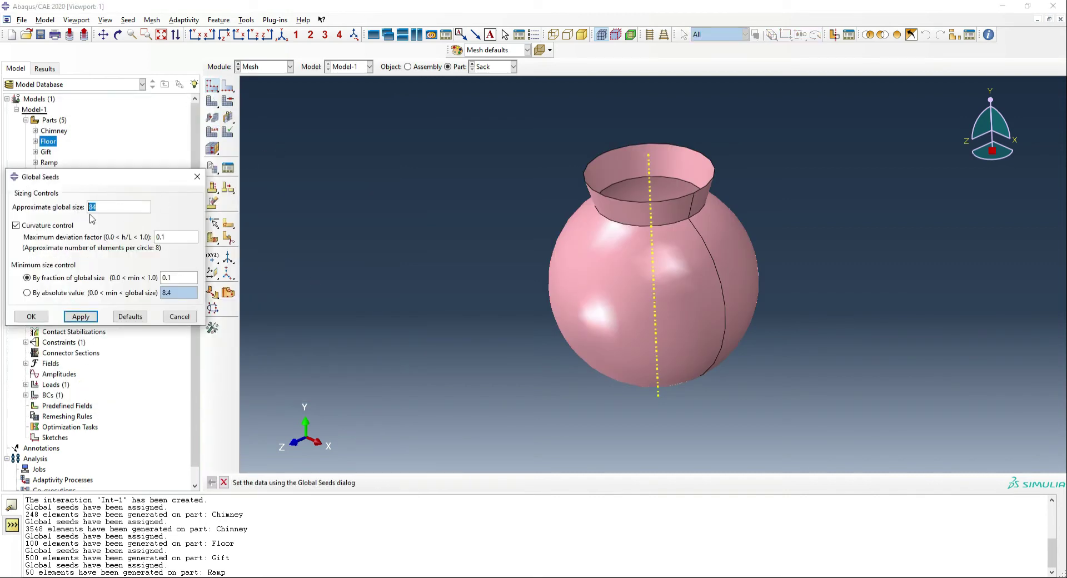
type("20")
left_click(32, 317)
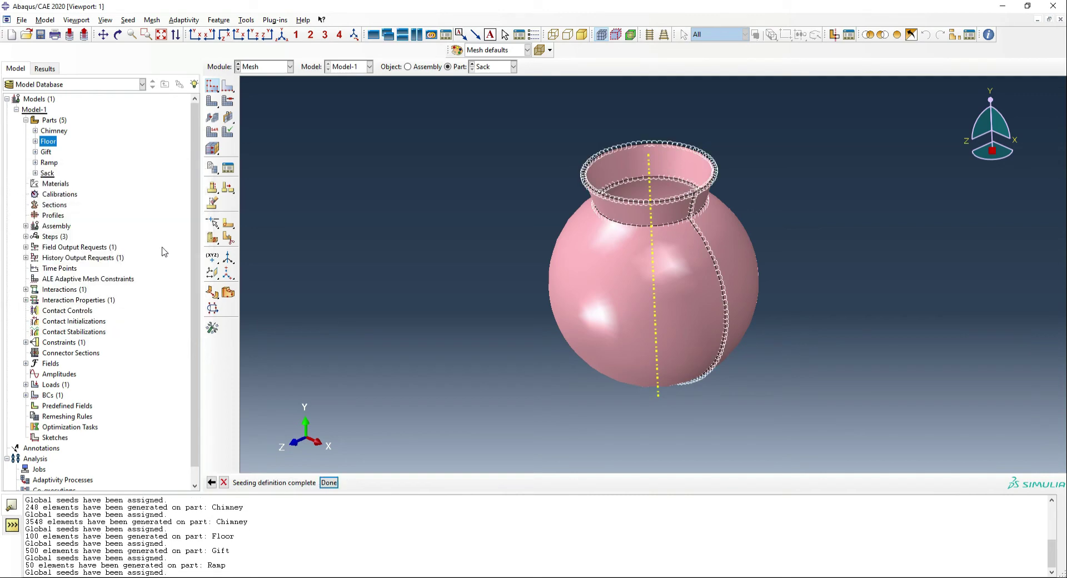
left_click(226, 118)
Step: Finish meshing the Sack, then create a material named Sack with density 1e-10
key("Return")
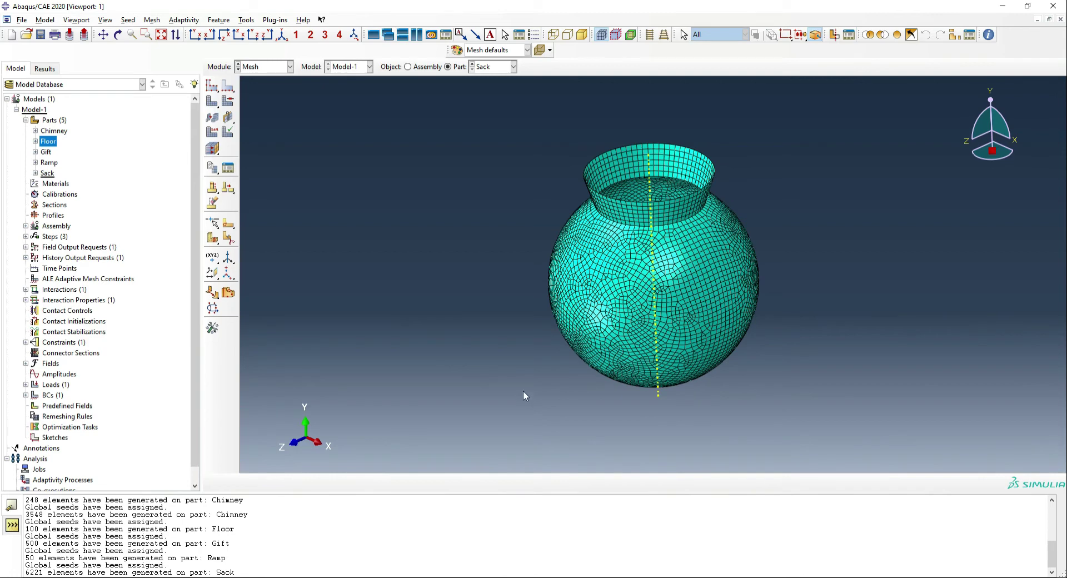
left_click(278, 67)
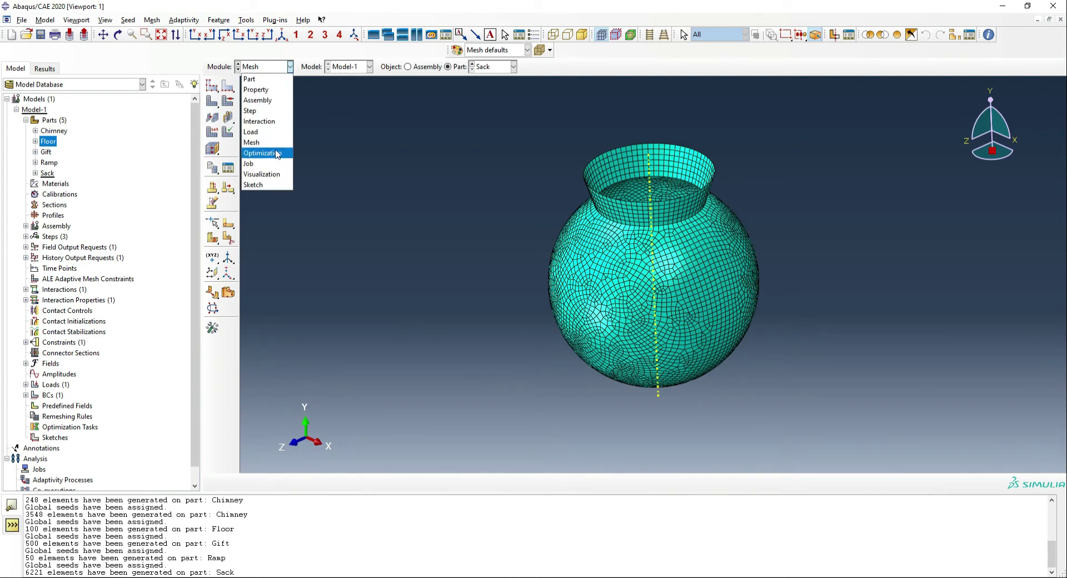
left_click(264, 90)
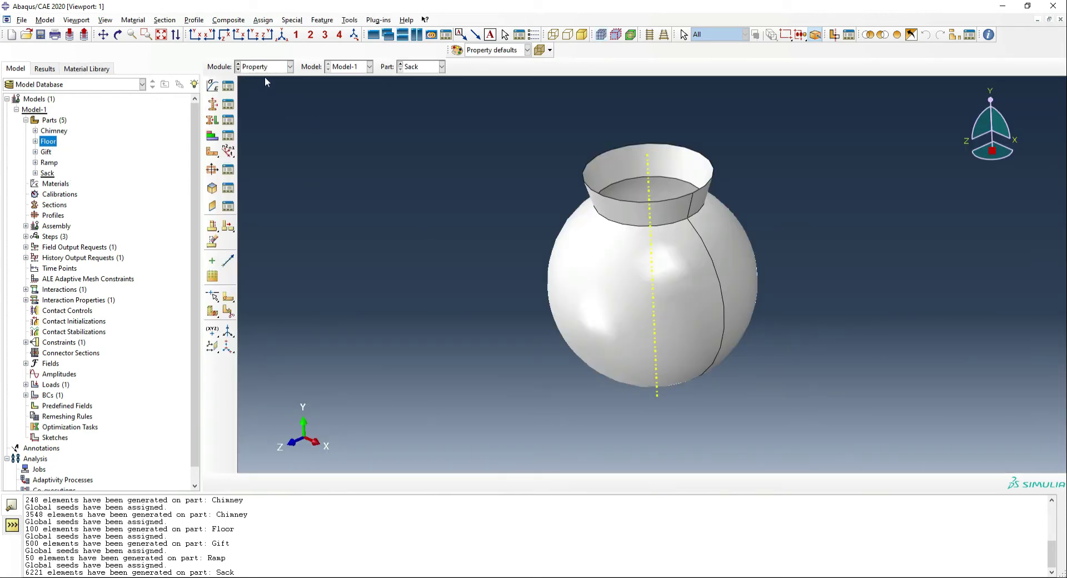
left_click(212, 85)
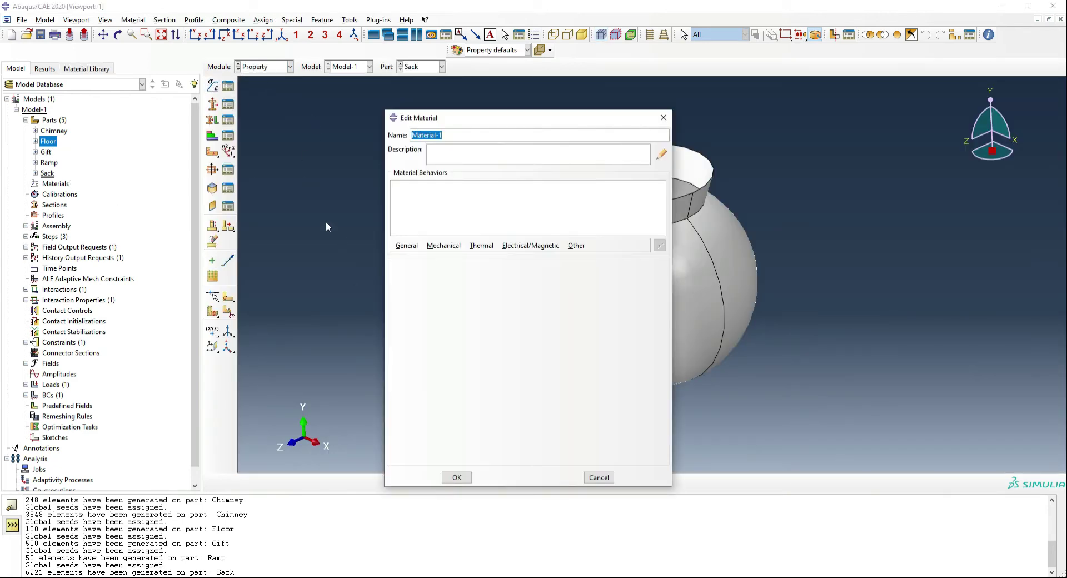
type("Sack")
left_click(414, 246)
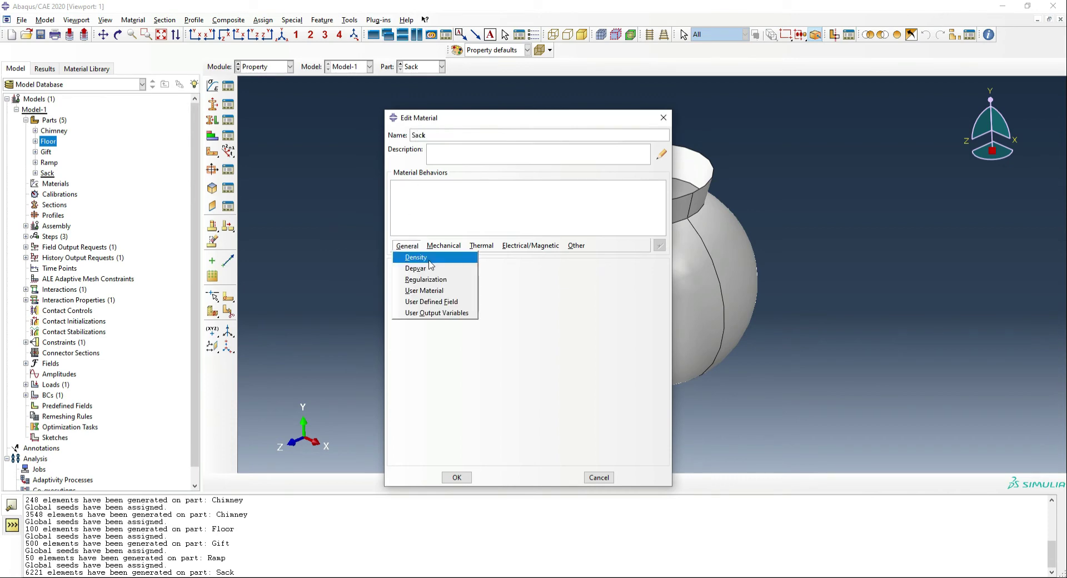
left_click(428, 259)
left_click(443, 356)
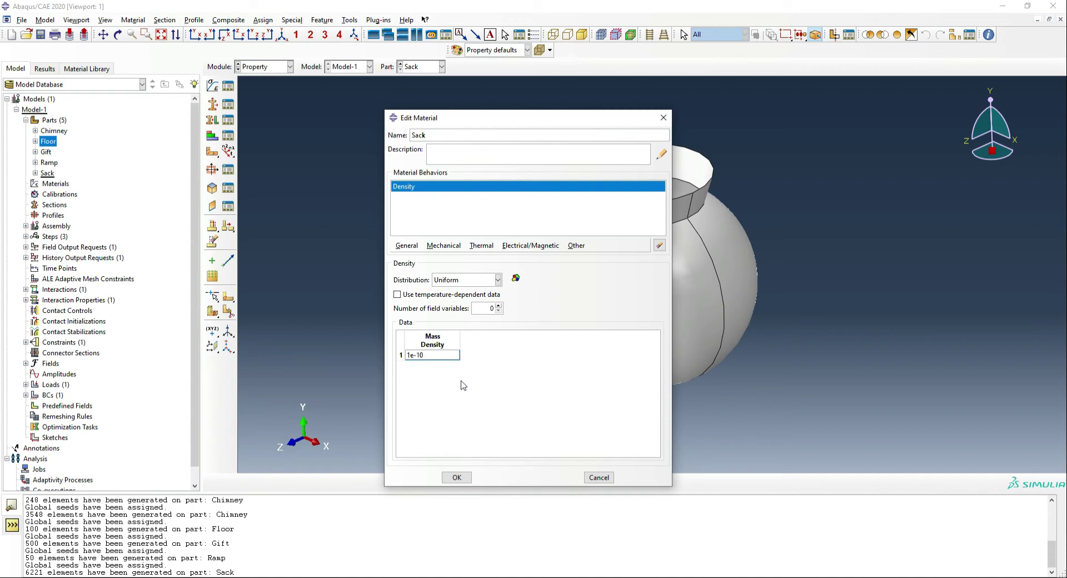
Step: Give the Sack material elastic behaviour with Young's modulus 25 and save it
left_click(452, 249)
mouse_move(457, 258)
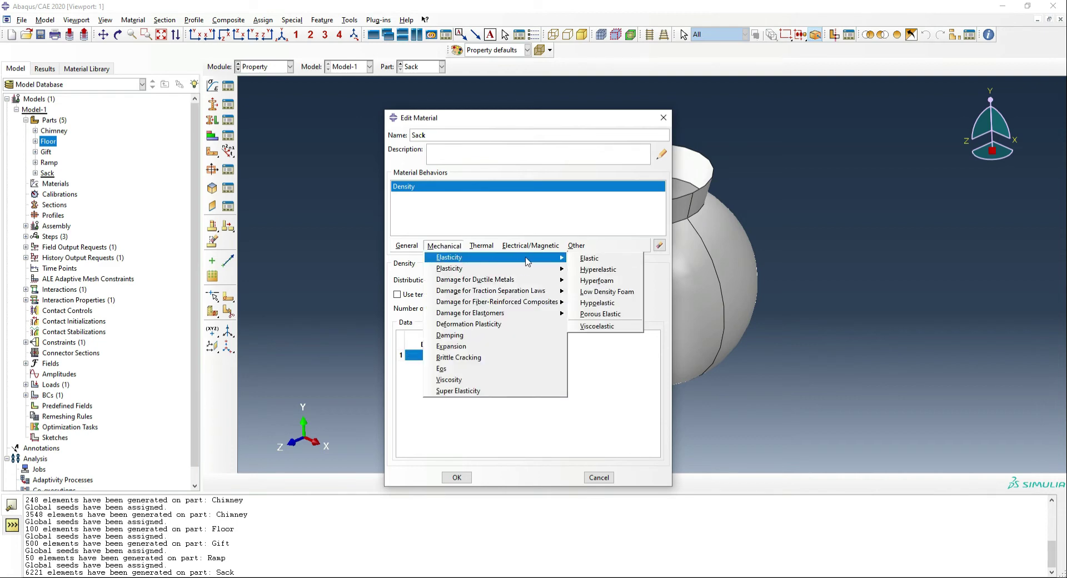
left_click(589, 258)
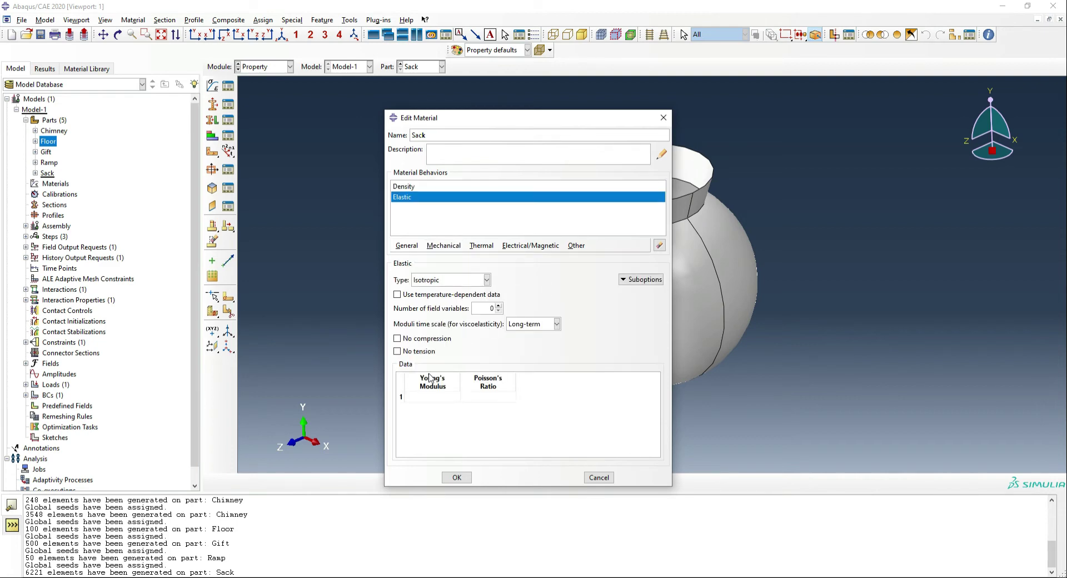
left_click(435, 397)
left_click(514, 396)
left_click(462, 480)
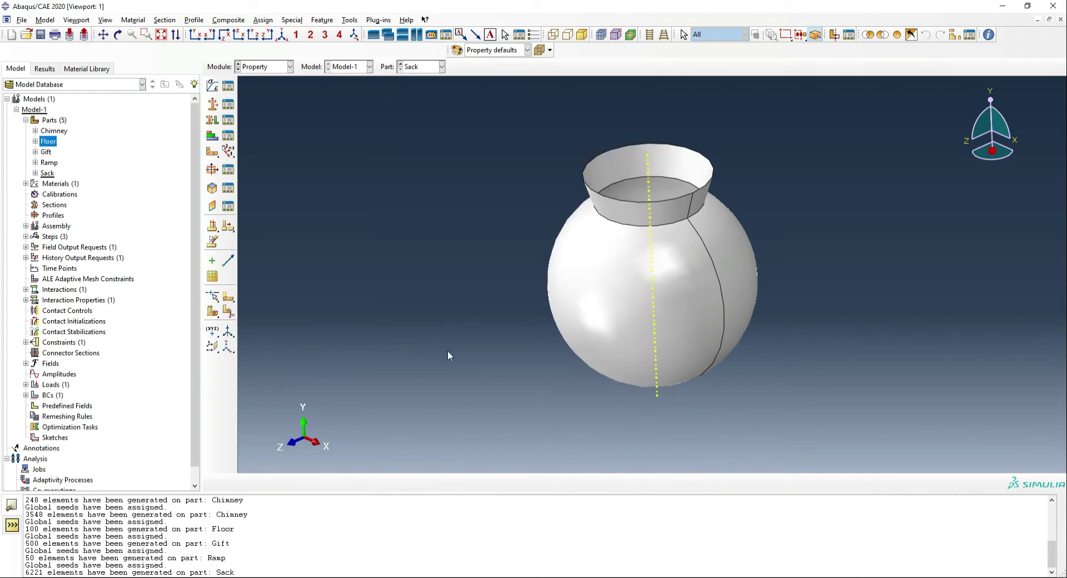
Step: Create a second material with density 5e-10, Young's modulus 300 and Poisson's ratio 0.3
left_click(212, 85)
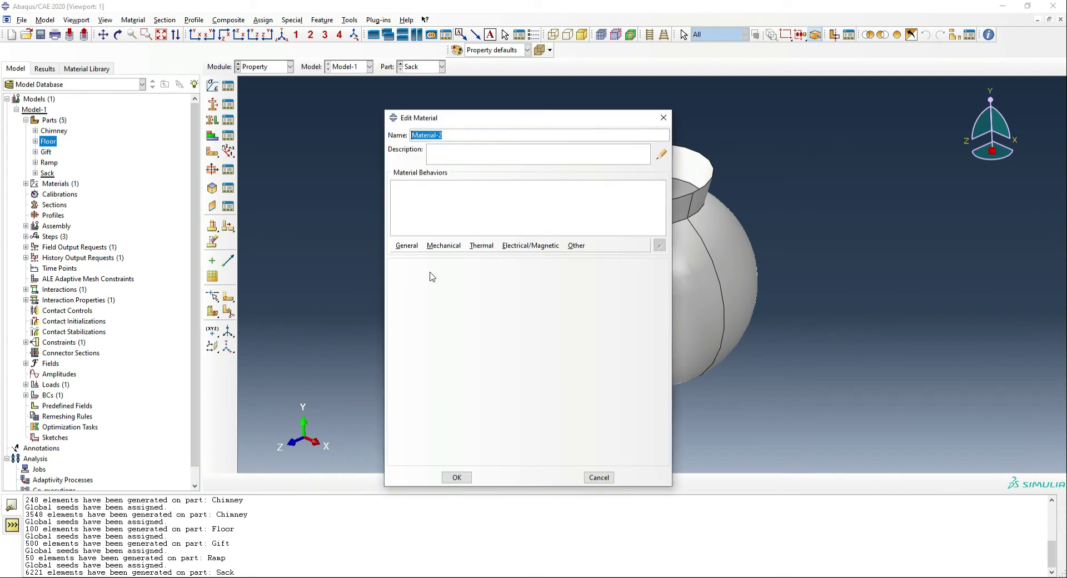
left_click(409, 245)
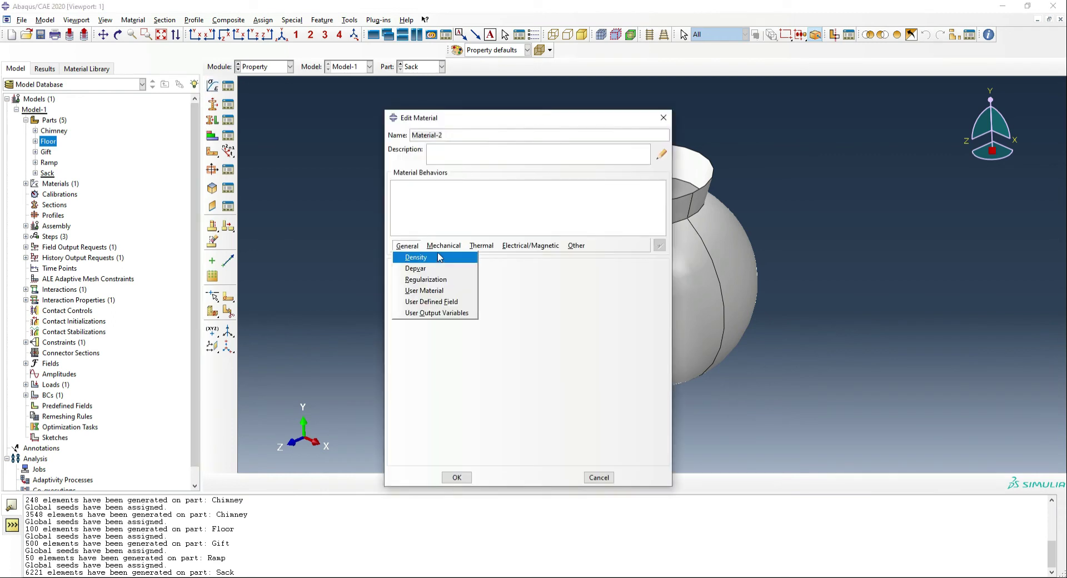
left_click(439, 254)
left_click(448, 356)
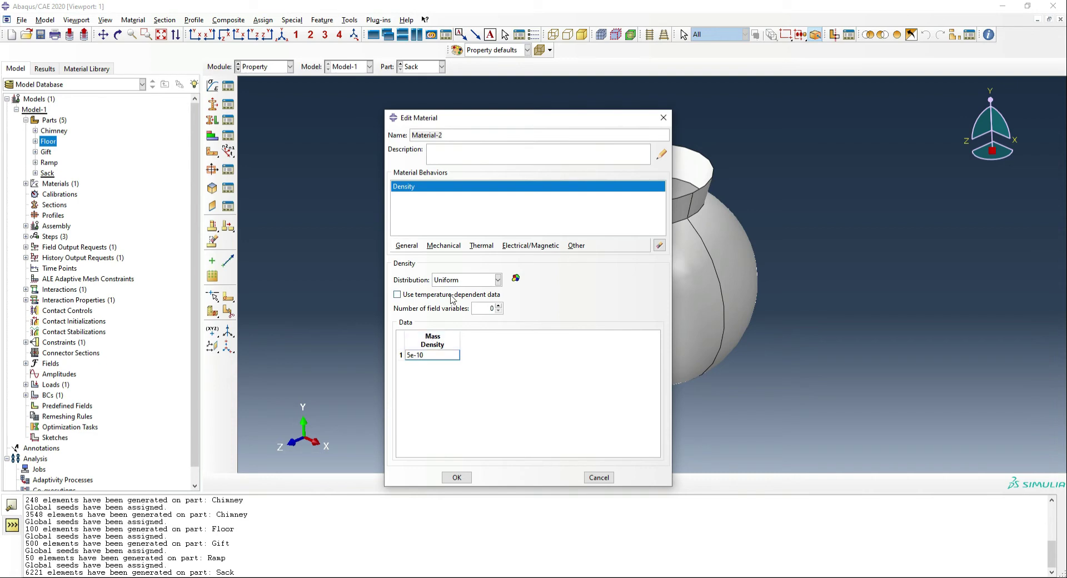
left_click(451, 246)
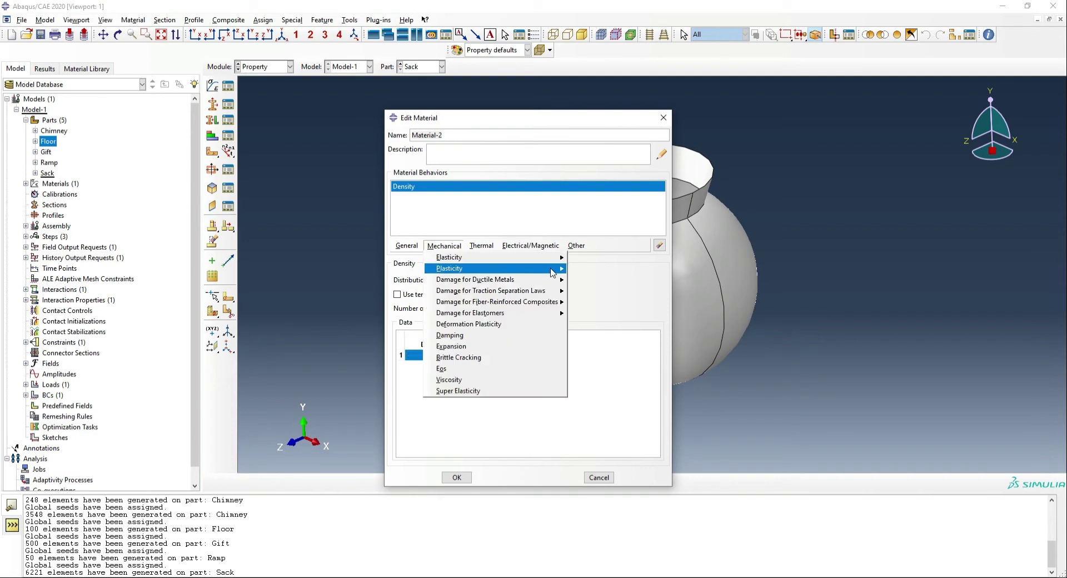
left_click(589, 257)
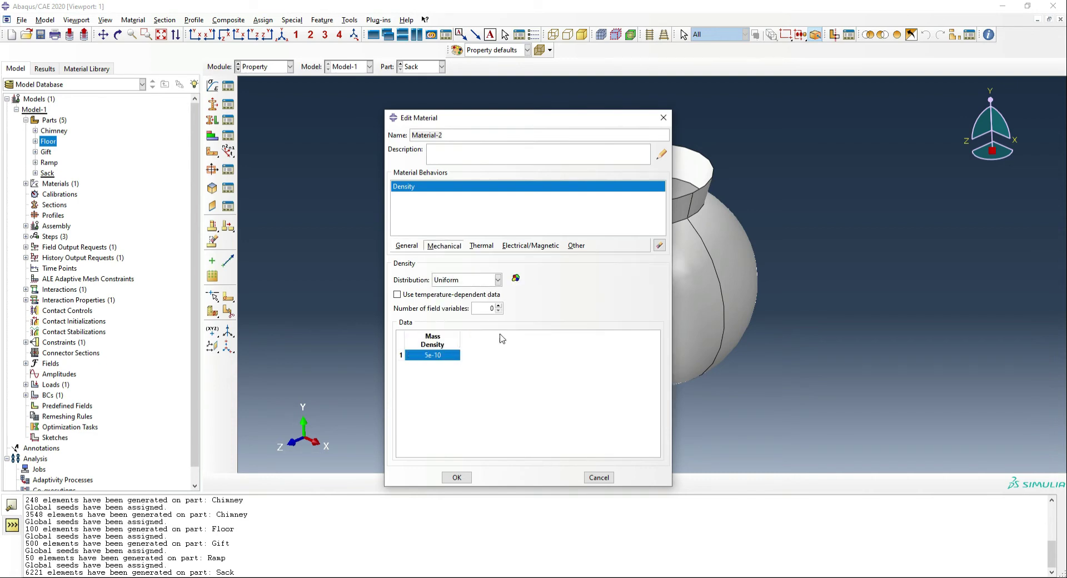
left_click(445, 397)
type("2")
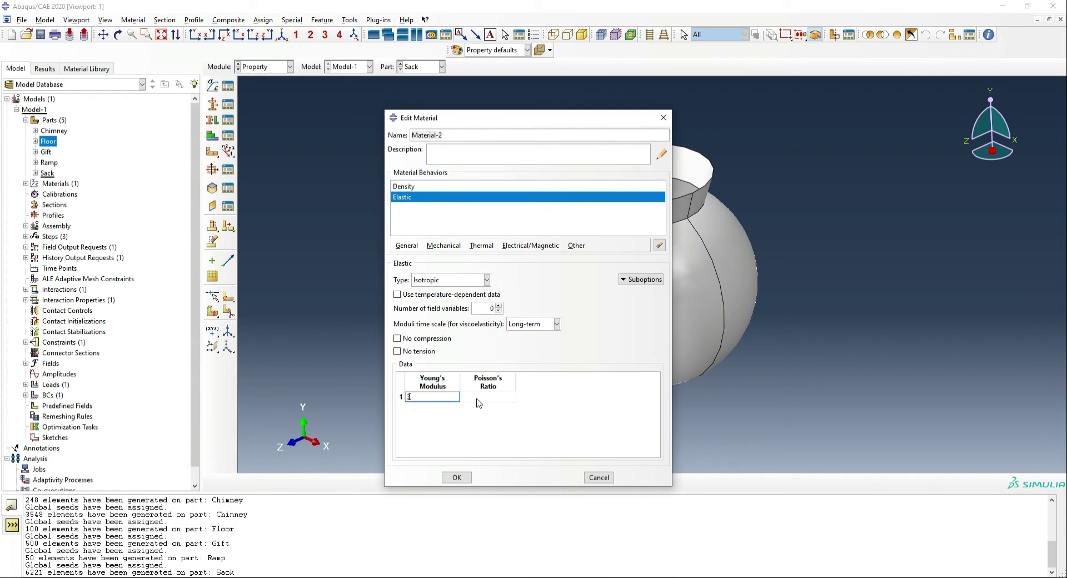
left_click(477, 398)
type(".3")
Step: Add plastic hardening (yield 1 at strain 0, 3 at 0.03) and save the material
left_click(444, 245)
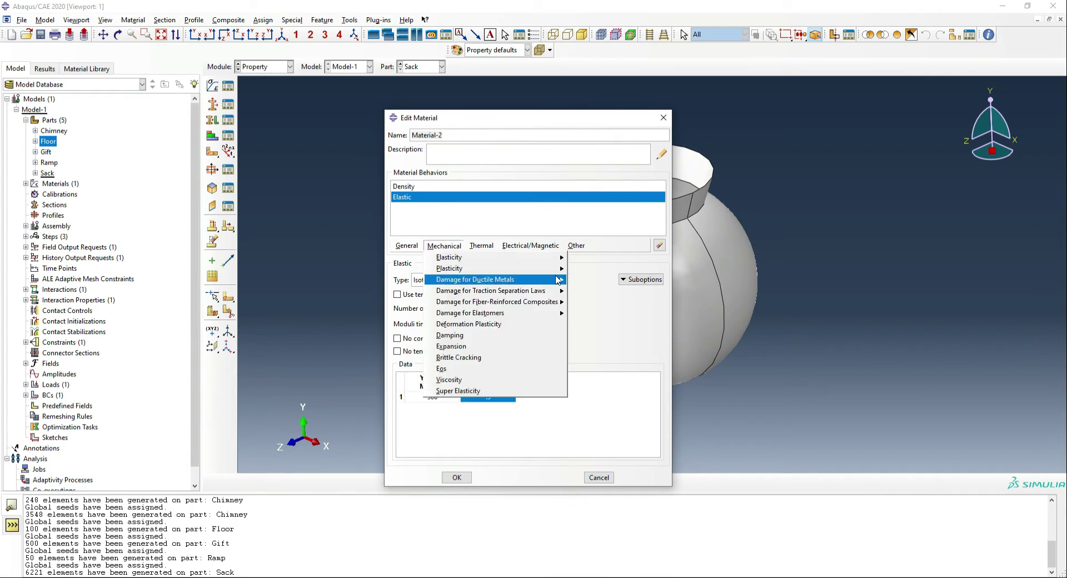
mouse_move(473, 268)
left_click(589, 268)
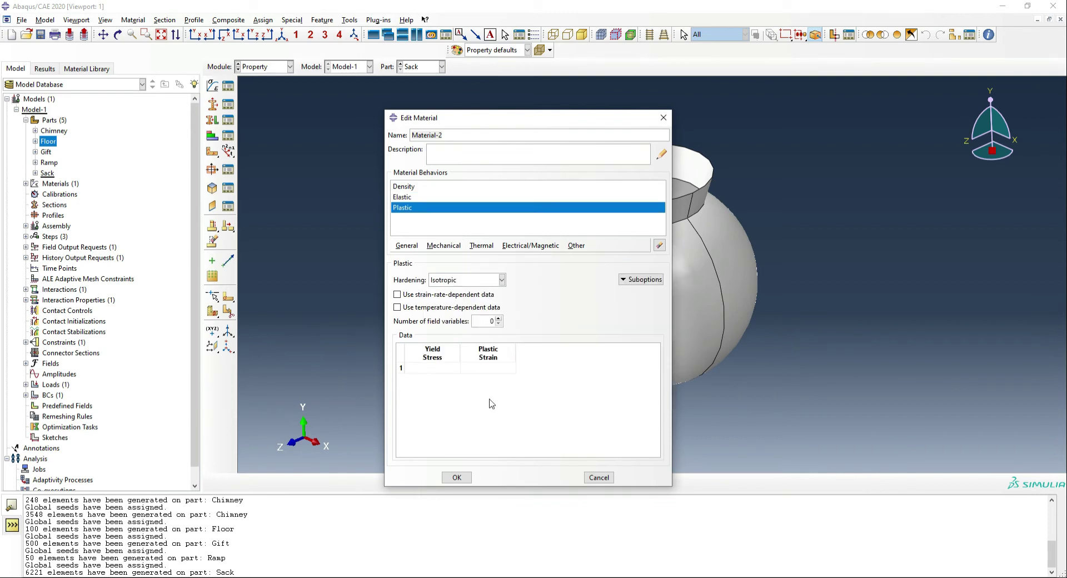
left_click(450, 369)
type("1")
key("Tab")
key("Tab")
type("3")
key("Tab")
left_click(455, 478)
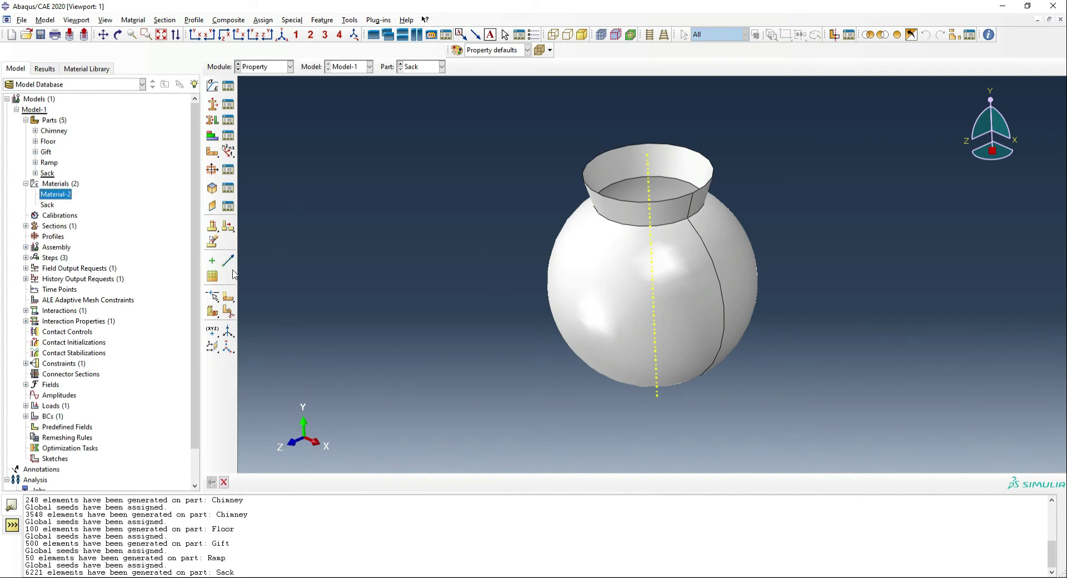
Step: Rename Material-2 to Gift
right_click(59, 194)
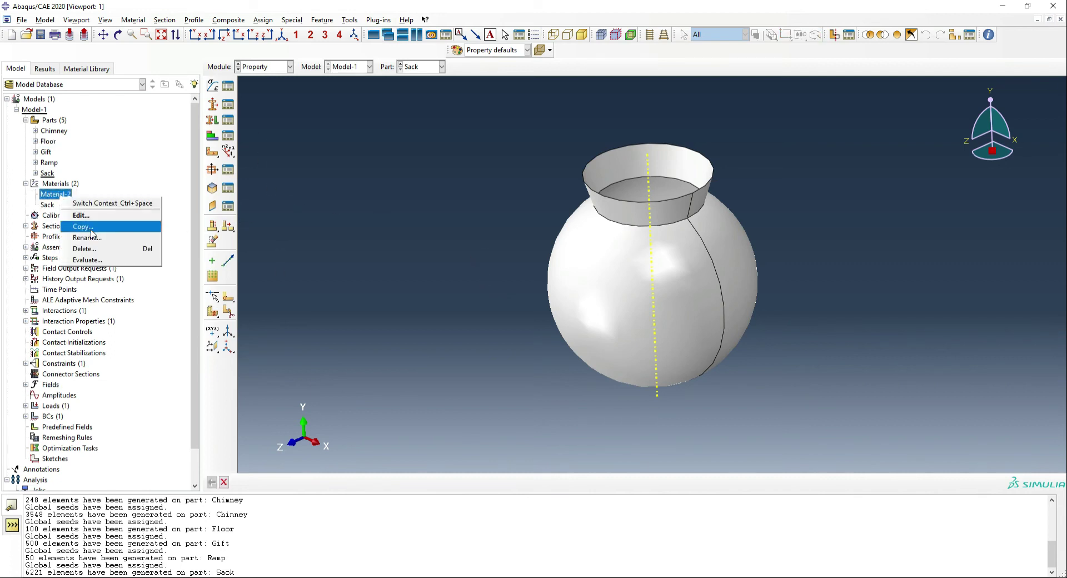
left_click(97, 242)
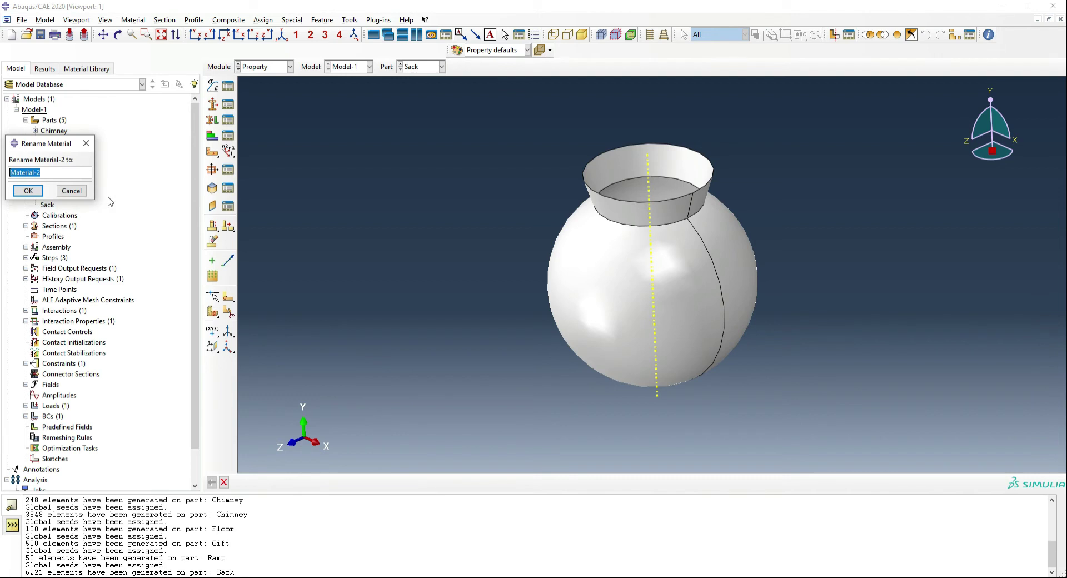
type("Gift")
left_click(27, 190)
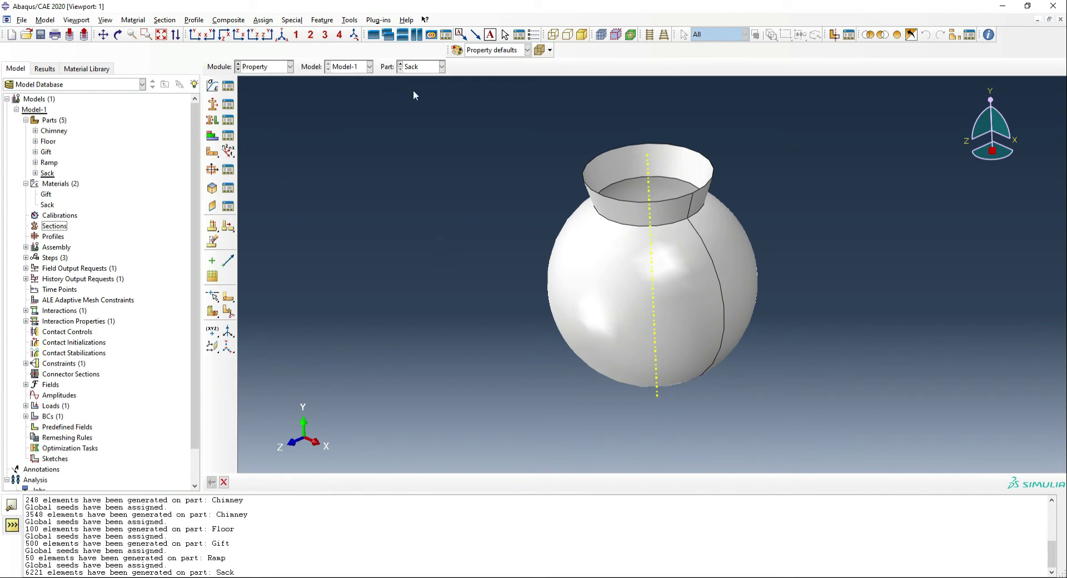
Step: Create a solid section named Gift using the Gift material
left_click(213, 104)
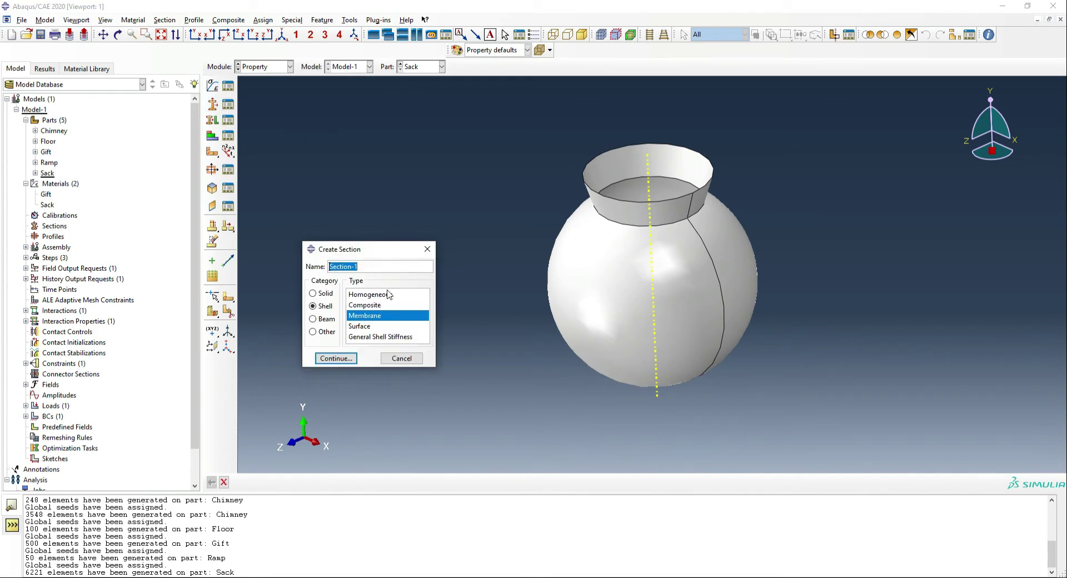
type("G")
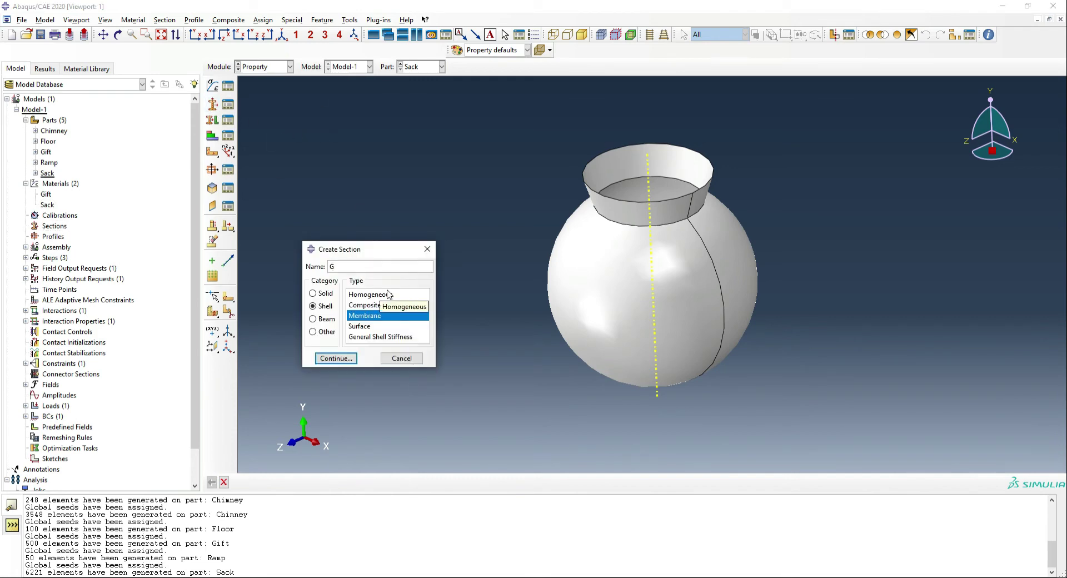
type("ift")
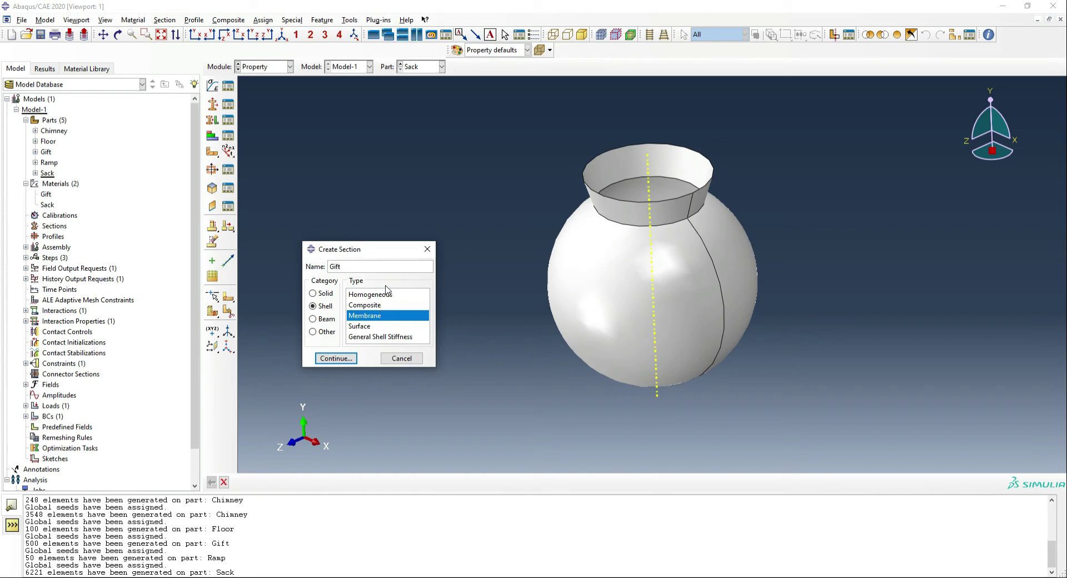
left_click(324, 293)
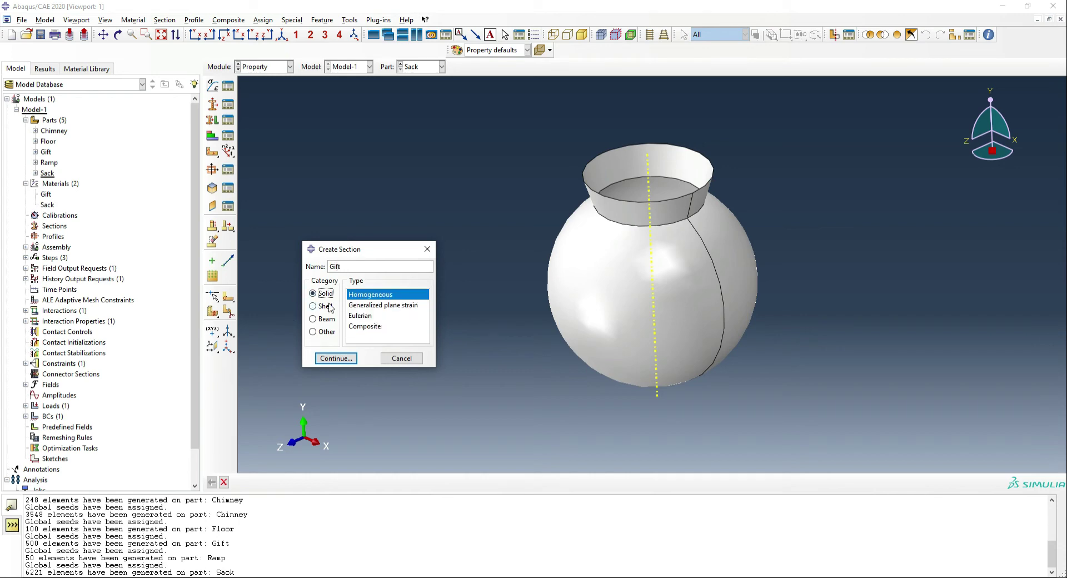
left_click(340, 359)
left_click(106, 340)
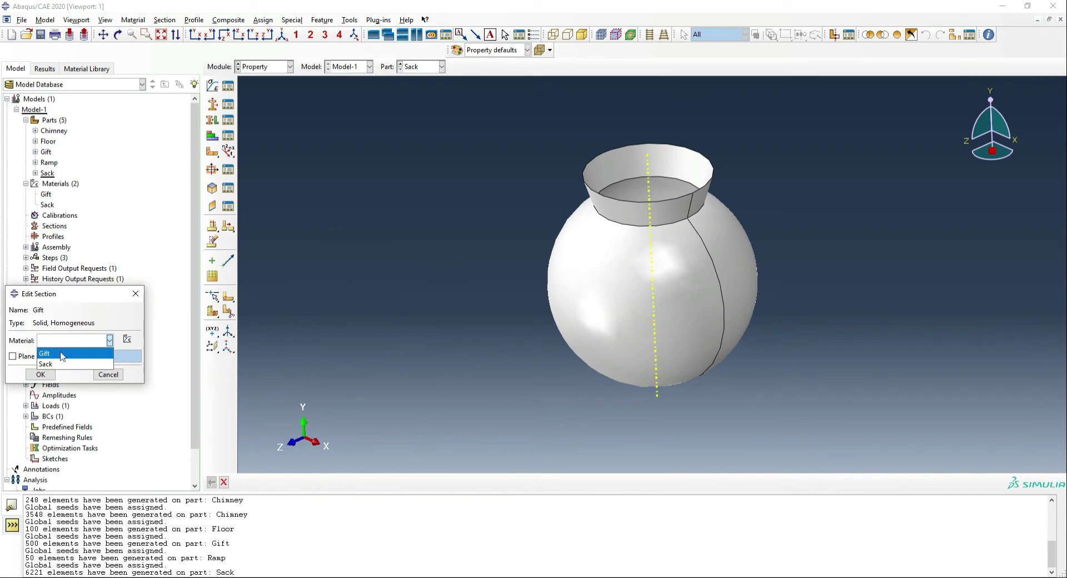
left_click(44, 355)
left_click(40, 374)
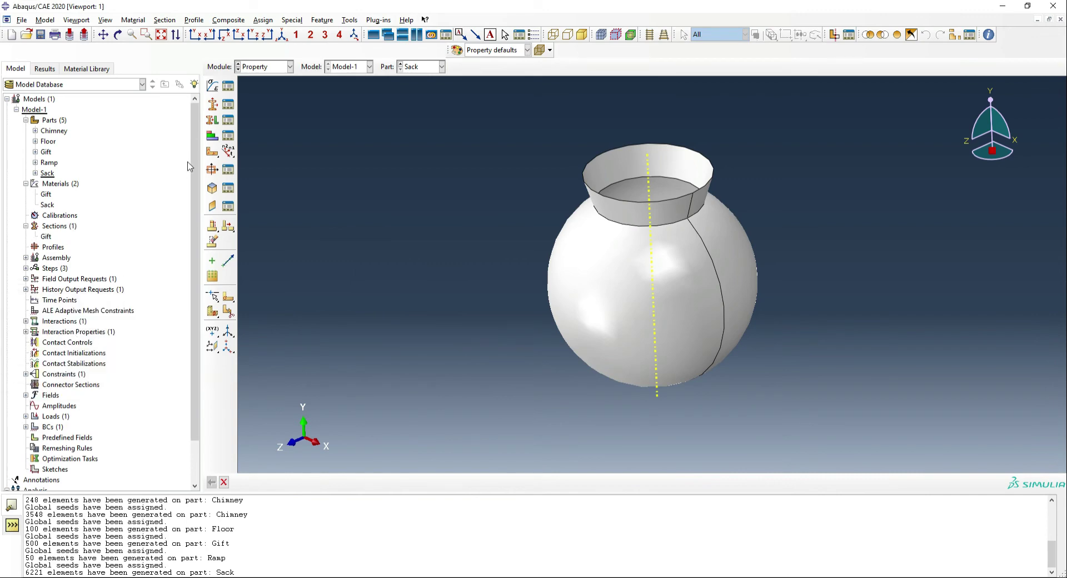
Step: Create a membrane shell section named Sack using Sack material with thickness 1
left_click(212, 118)
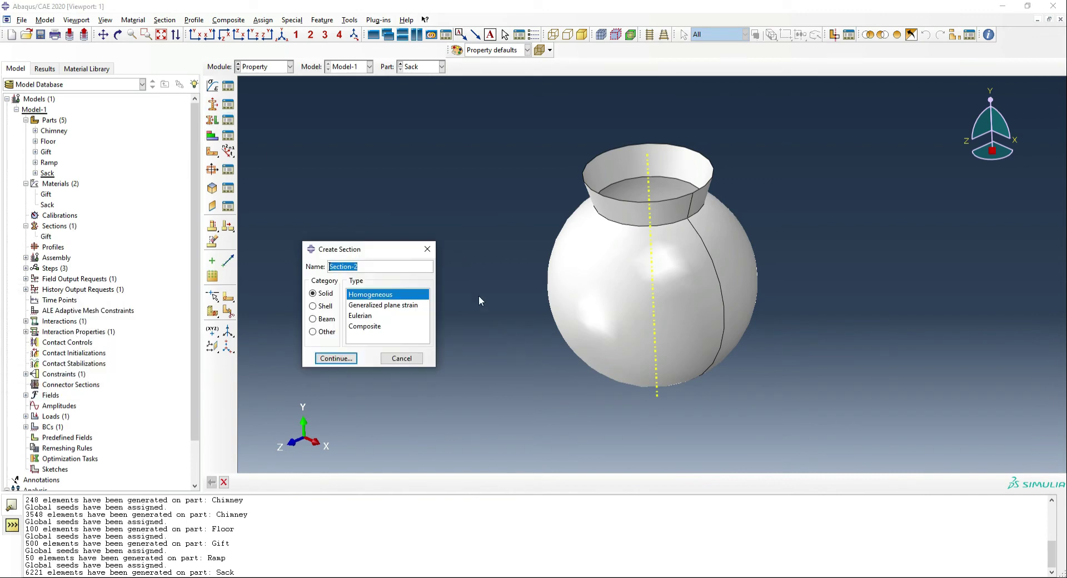
type("Sack")
left_click(318, 308)
left_click(360, 315)
left_click(335, 359)
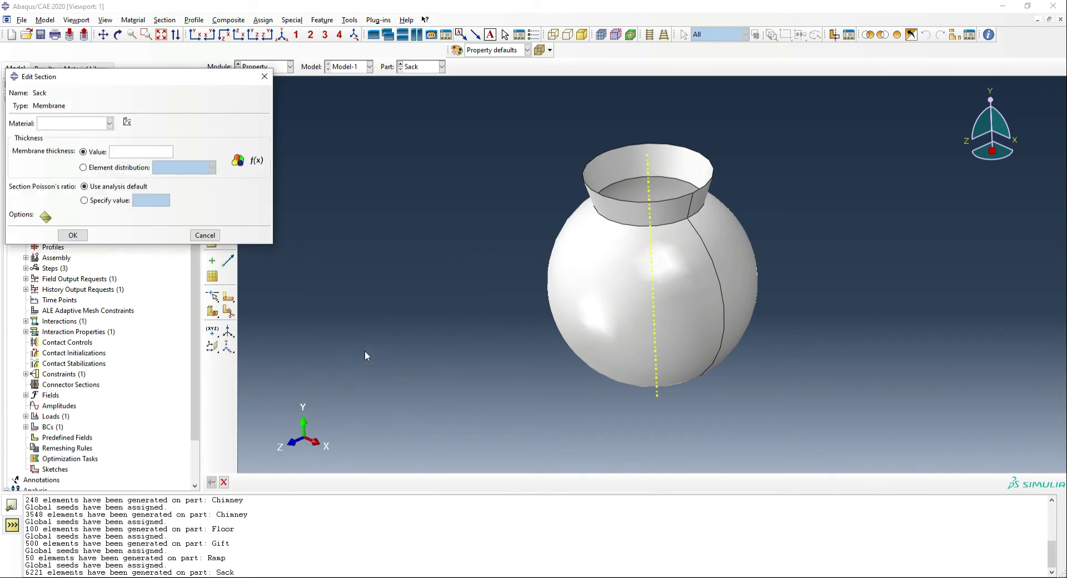
left_click(88, 124)
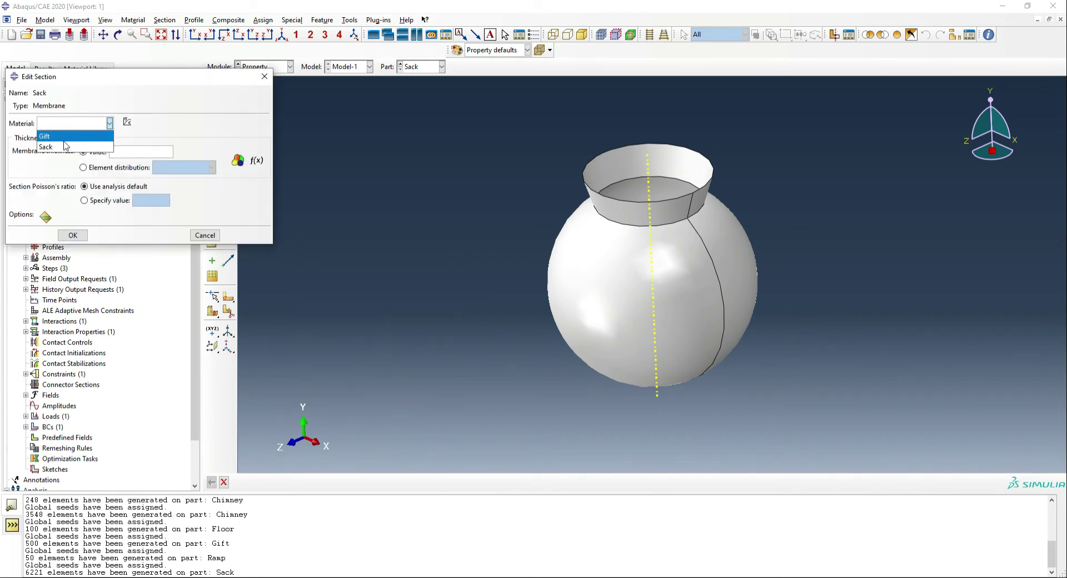
left_click(55, 136)
left_click(68, 128)
left_click(56, 146)
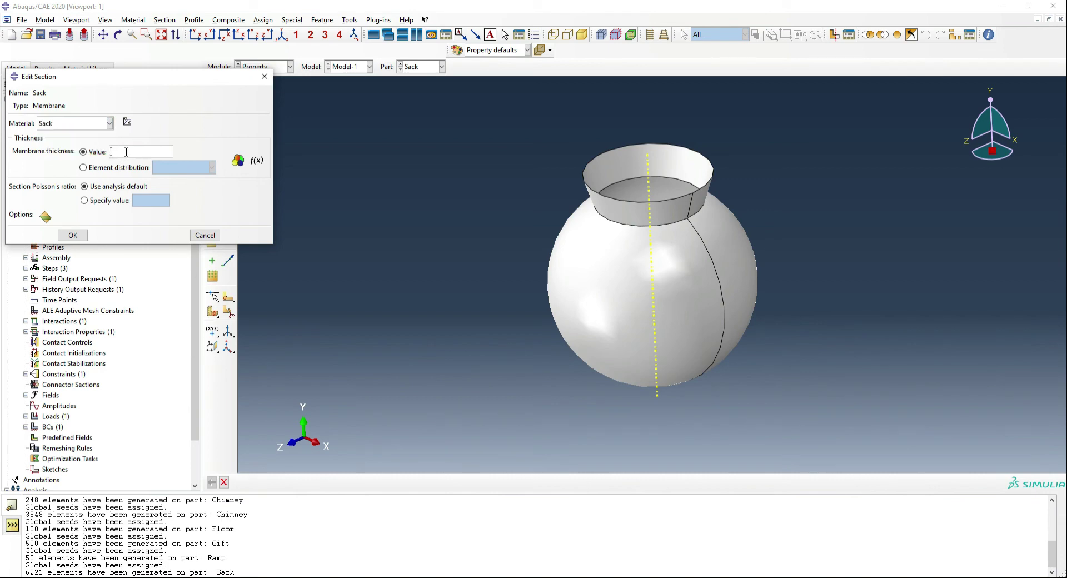
type("1")
left_click(72, 235)
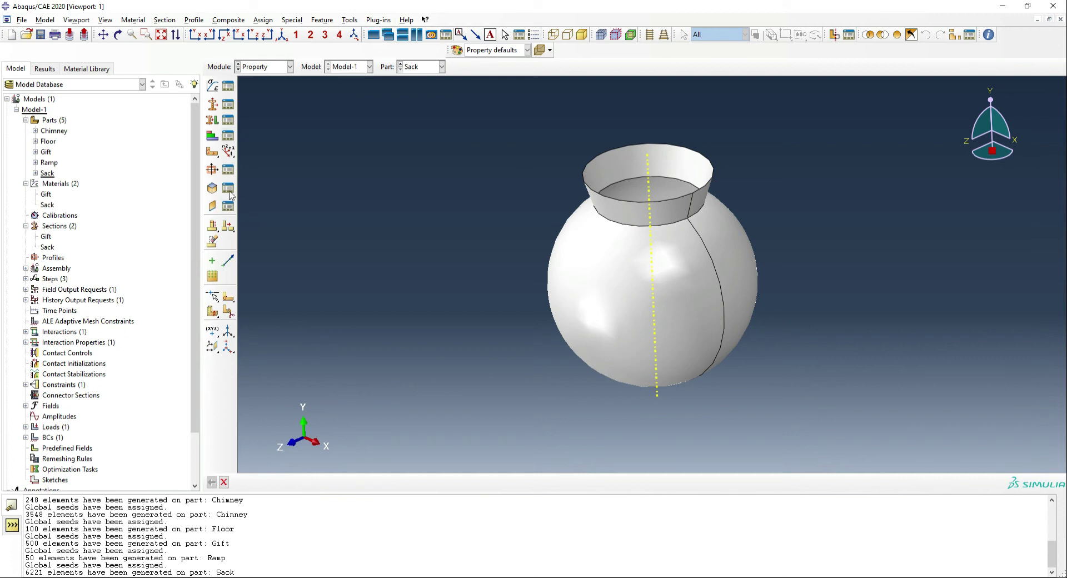
Step: Assign the Sack section to the whole sack part
left_click(212, 121)
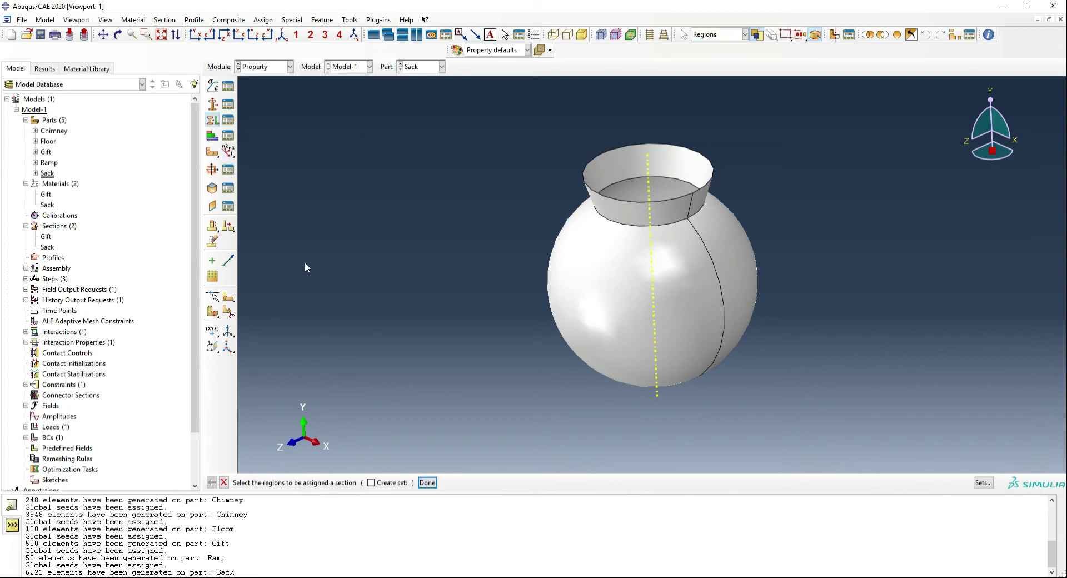
left_click_drag(508, 167, 860, 417)
left_click(428, 482)
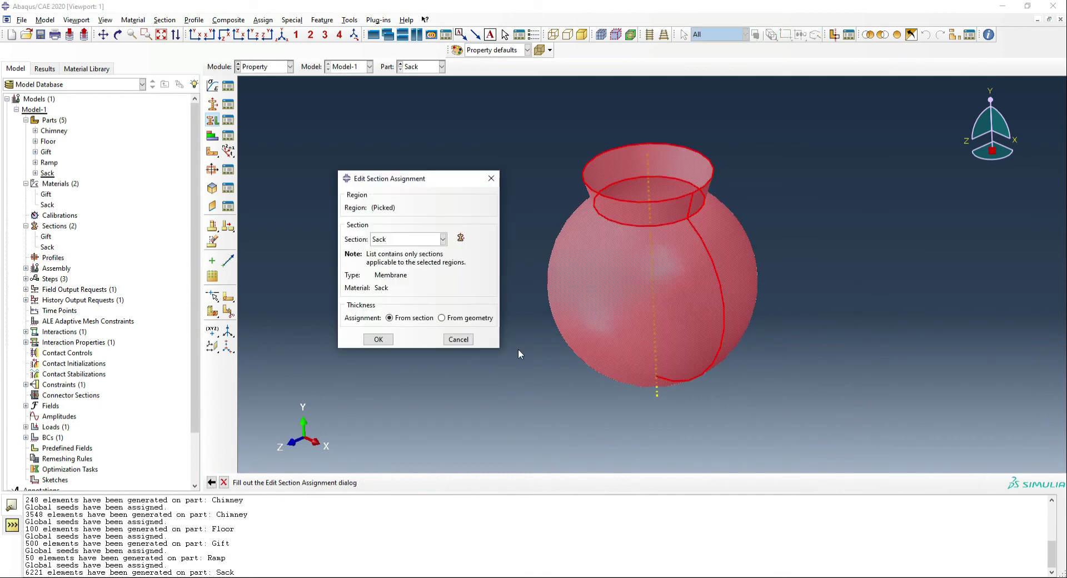
left_click(384, 339)
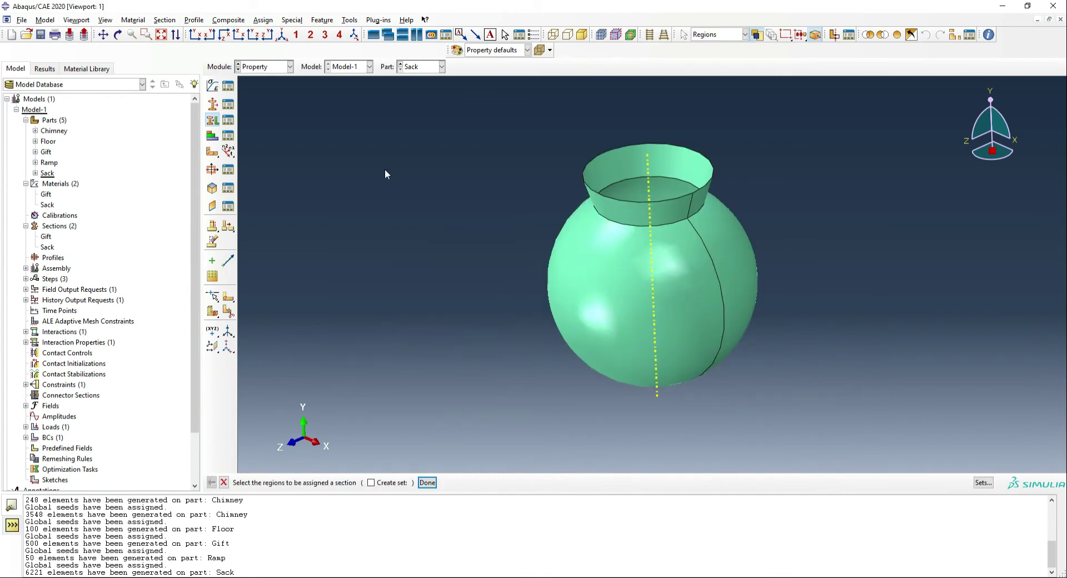
Step: Switch to the Gift part and assign its section to the gift box
left_click(414, 68)
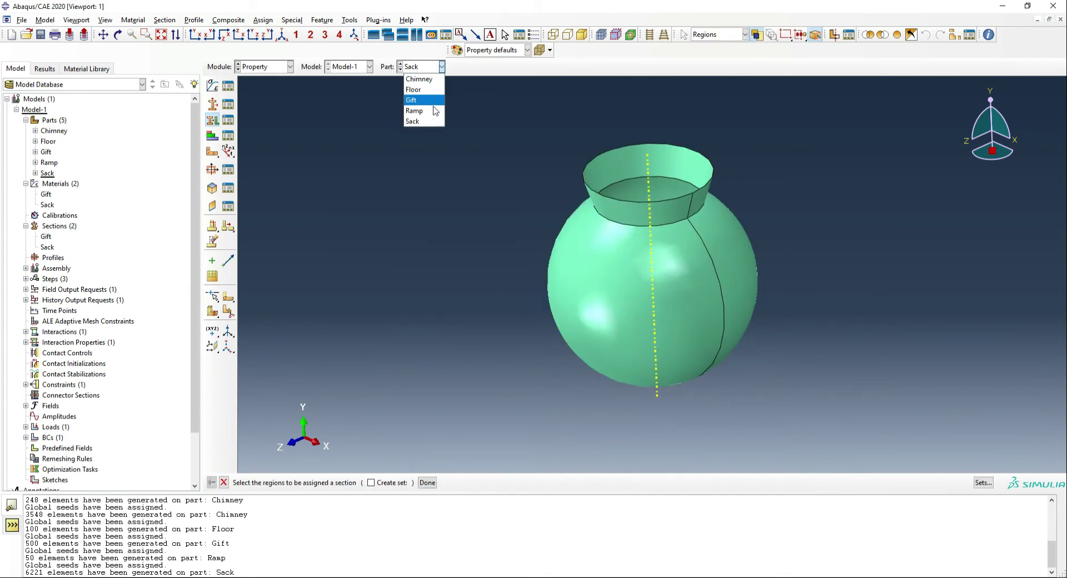
left_click(418, 105)
left_click(212, 120)
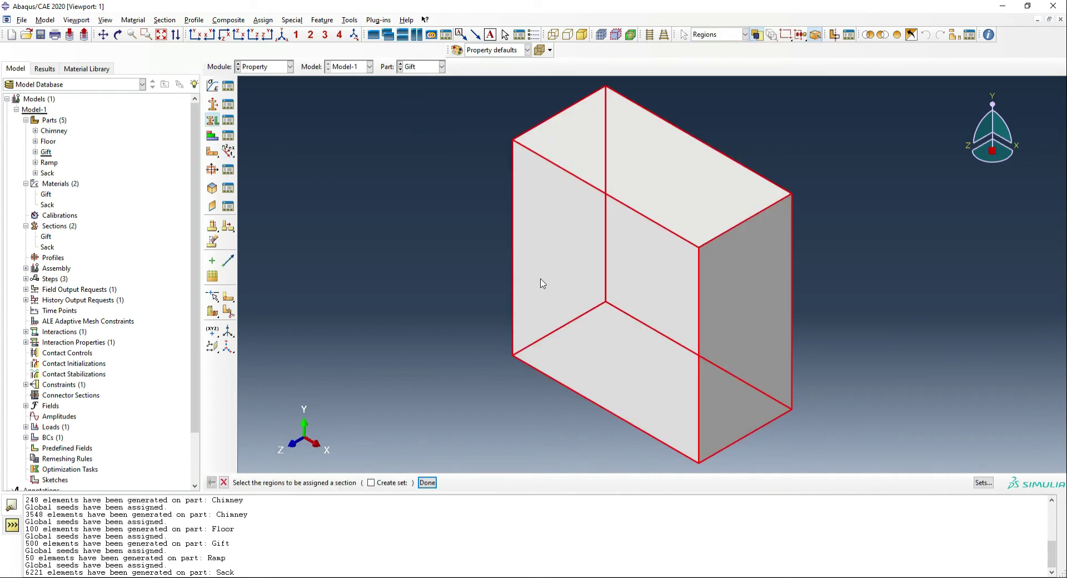
left_click(564, 298)
middle_click(564, 298)
left_click(373, 309)
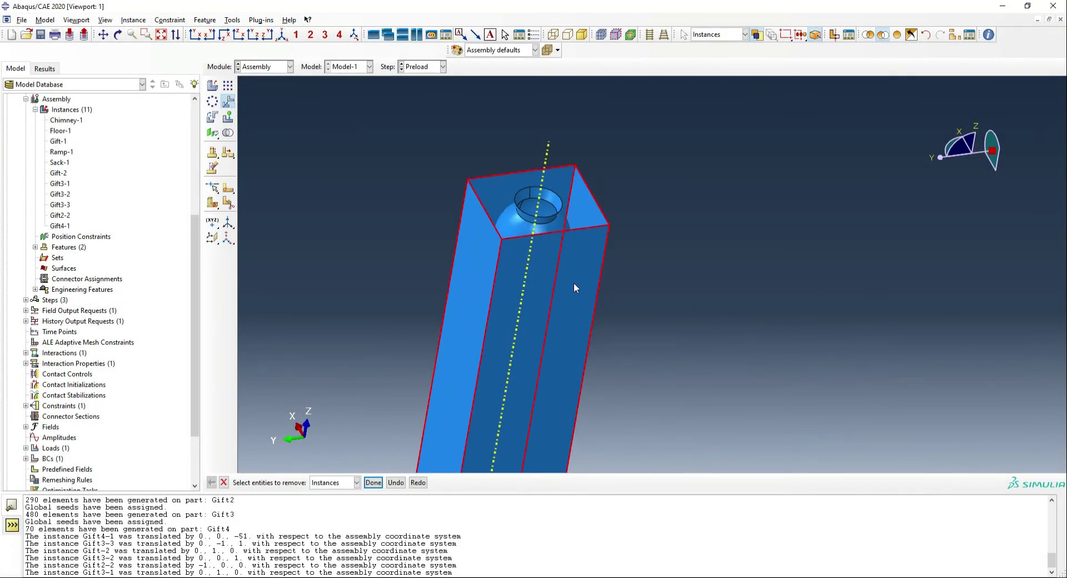
Step: Hide the chimney and sack instances, then orbit and zoom around the stacked gift blocks
left_click(573, 283)
left_click(545, 241)
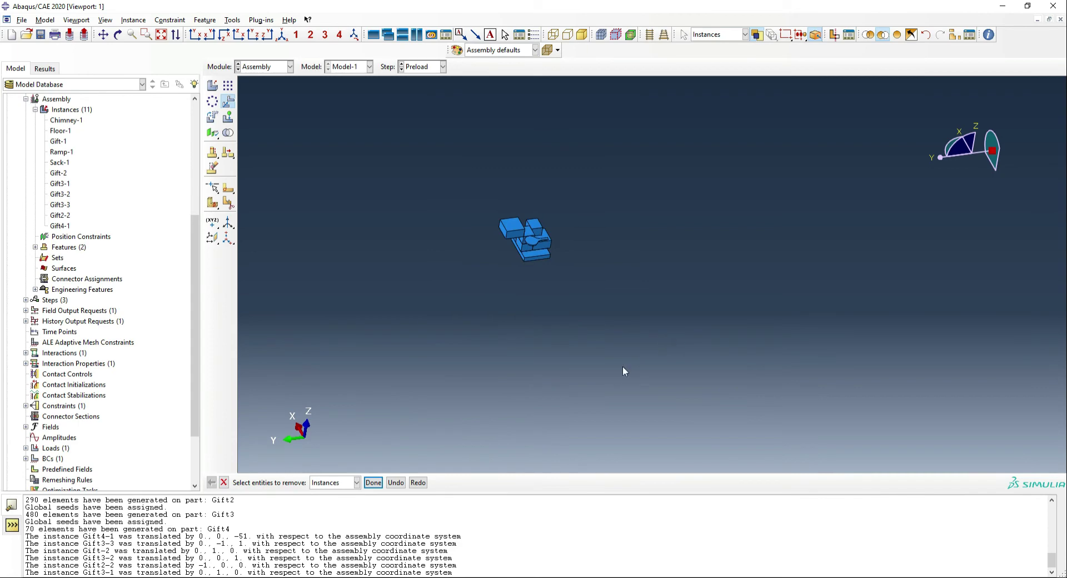
left_click_drag(651, 309, 392, 175, "ctrl+alt")
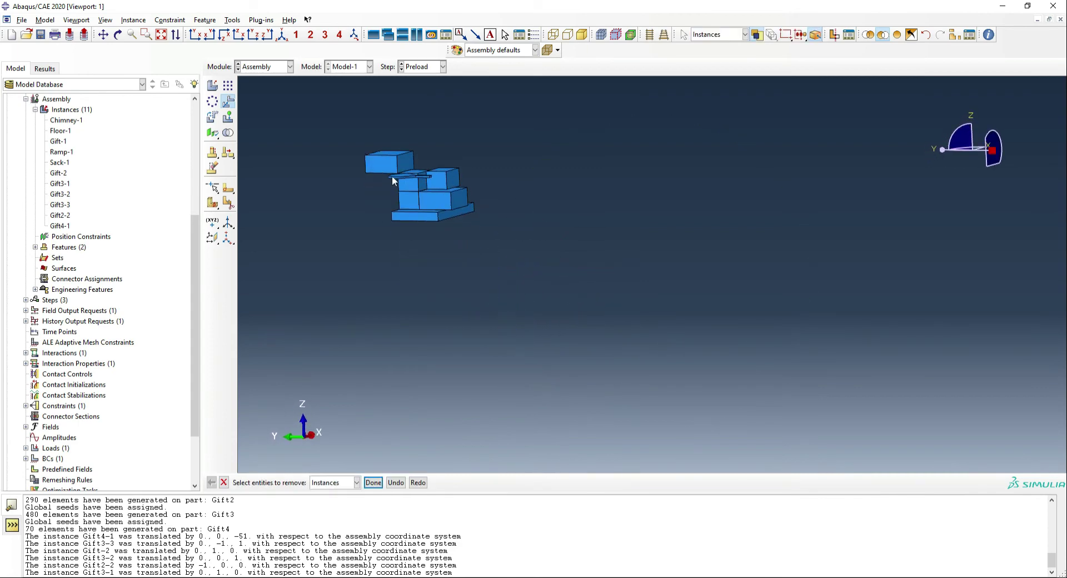
scroll(391, 175, "up", 8)
left_click_drag(621, 222, 735, 333, "ctrl+alt")
scroll(475, 193, "down", 2)
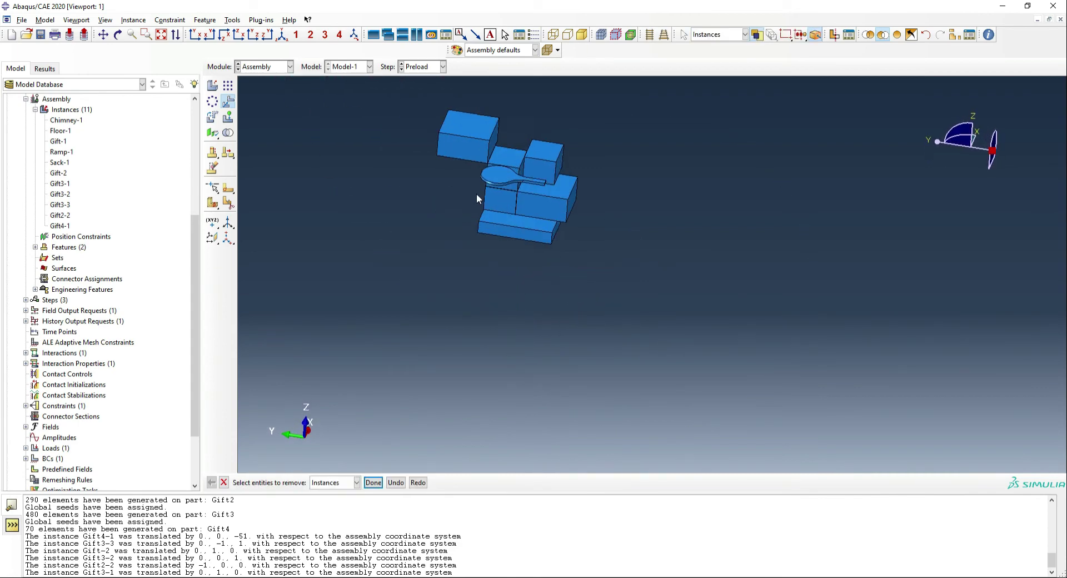
scroll(505, 182, "up", 5)
left_click_drag(703, 225, 598, 326, "ctrl+alt")
key("Escape")
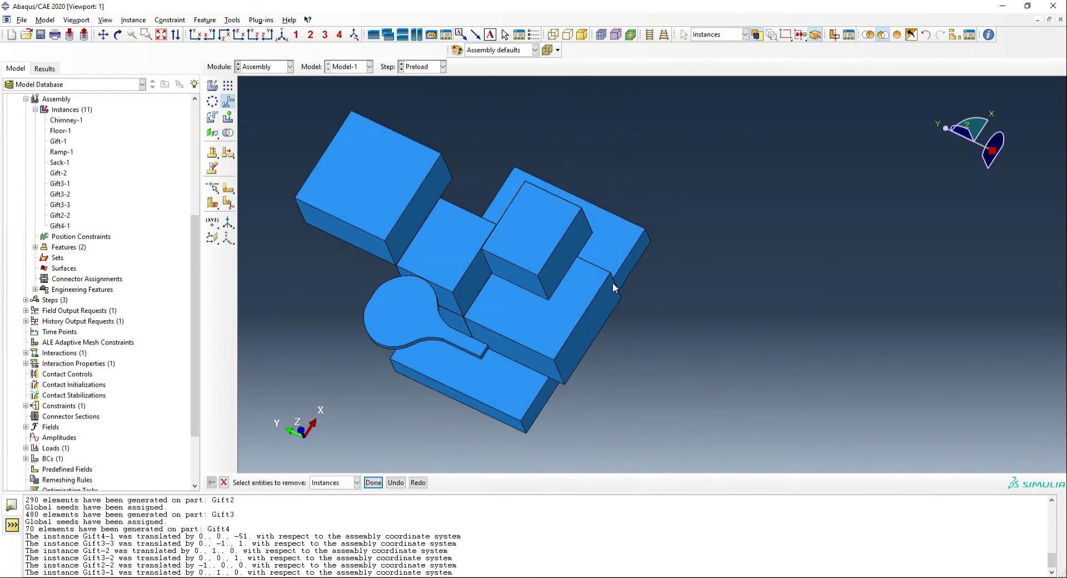
scroll(612, 283, "down", 2)
left_click_drag(527, 373, 389, 224, "ctrl+alt")
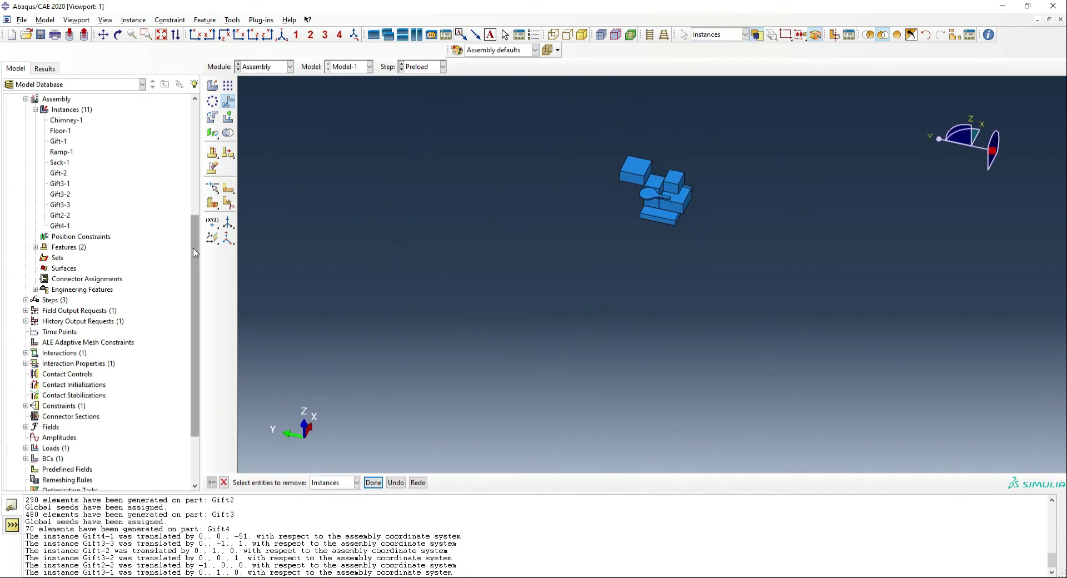
scroll(195, 222, "down", 2)
Step: Switch to the Load module and set the current step to Initial
left_click(261, 67)
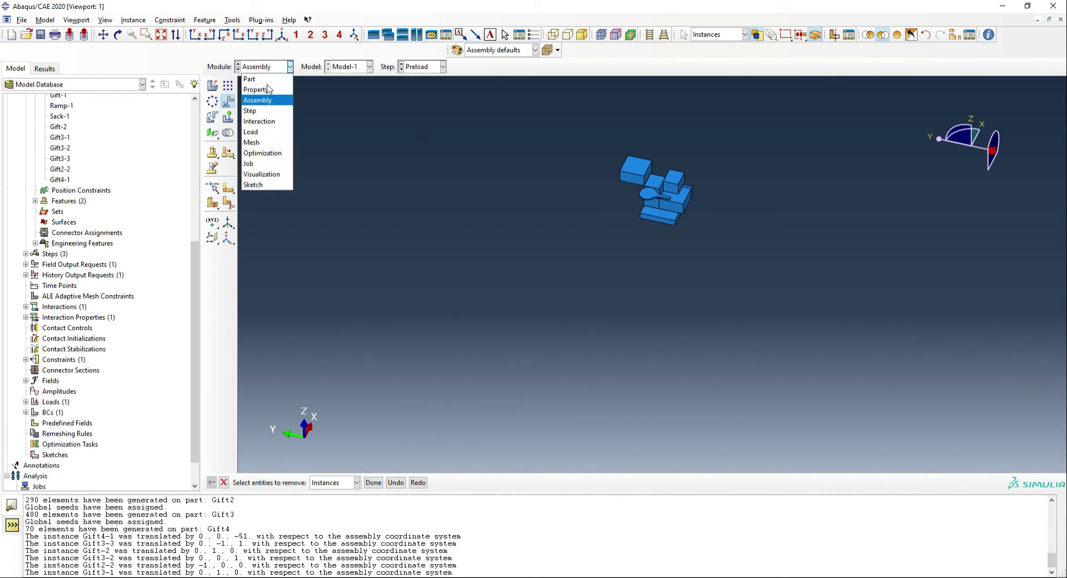
left_click(281, 128)
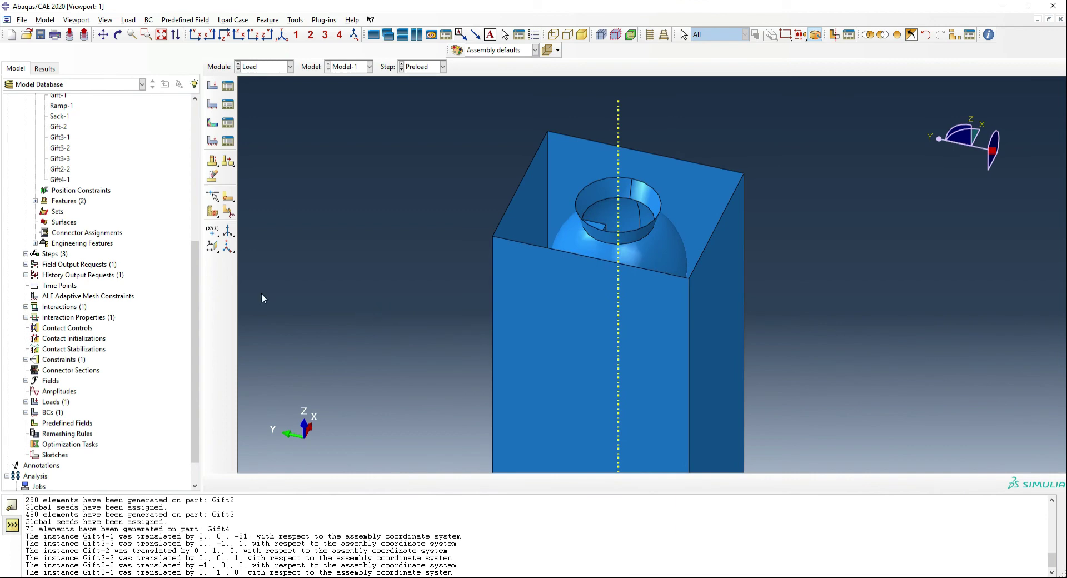
scroll(67, 338, "down", 2)
left_click(26, 379)
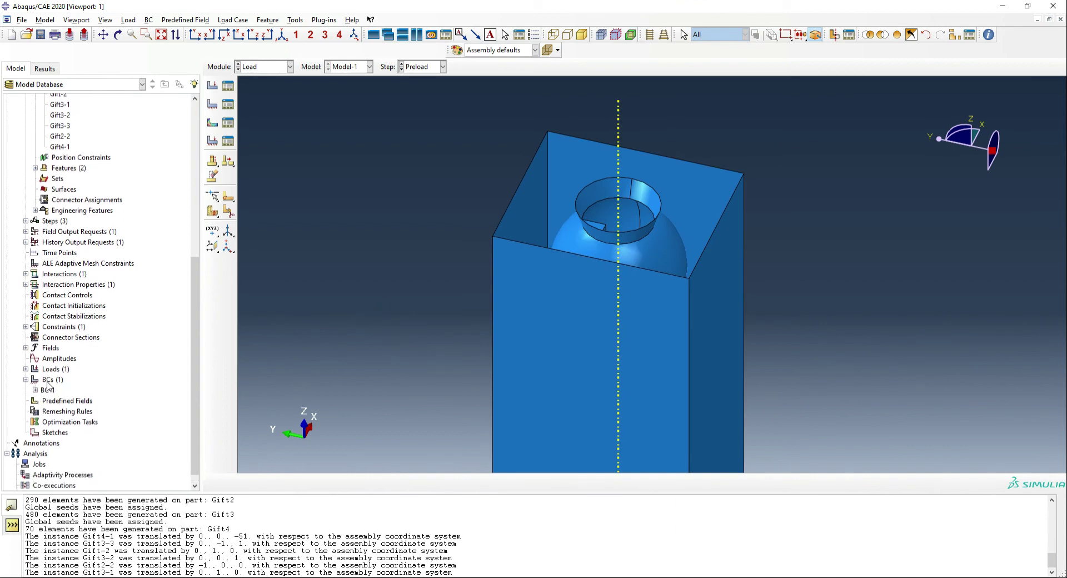
double_click(51, 379)
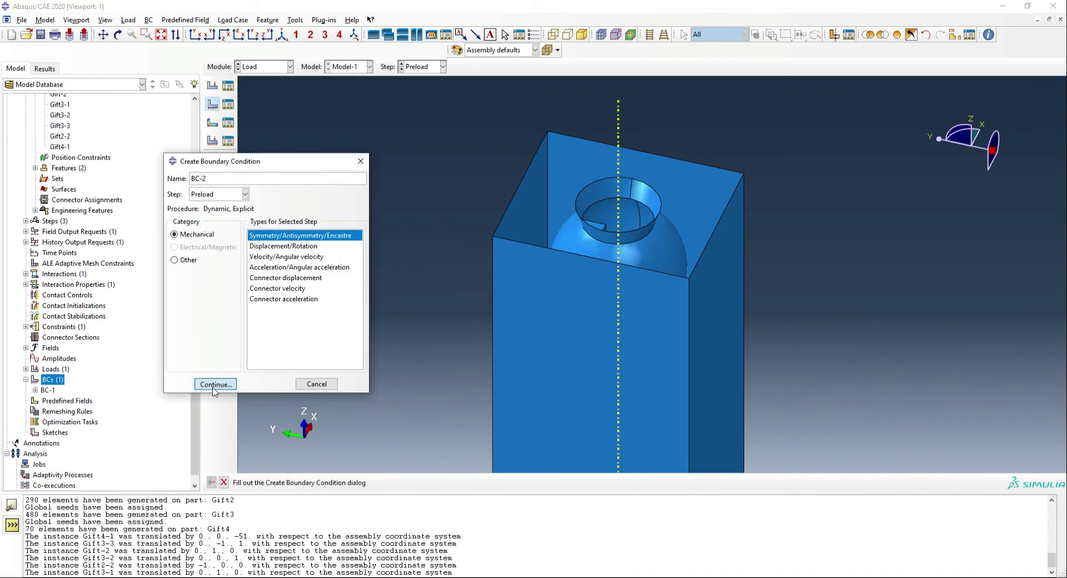
left_click(215, 384)
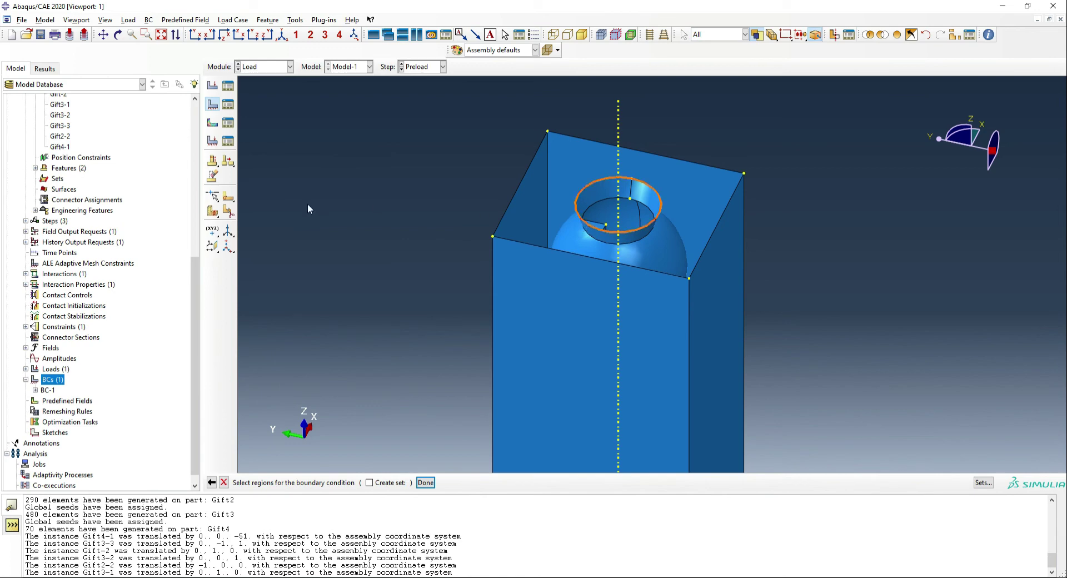
left_click(401, 66)
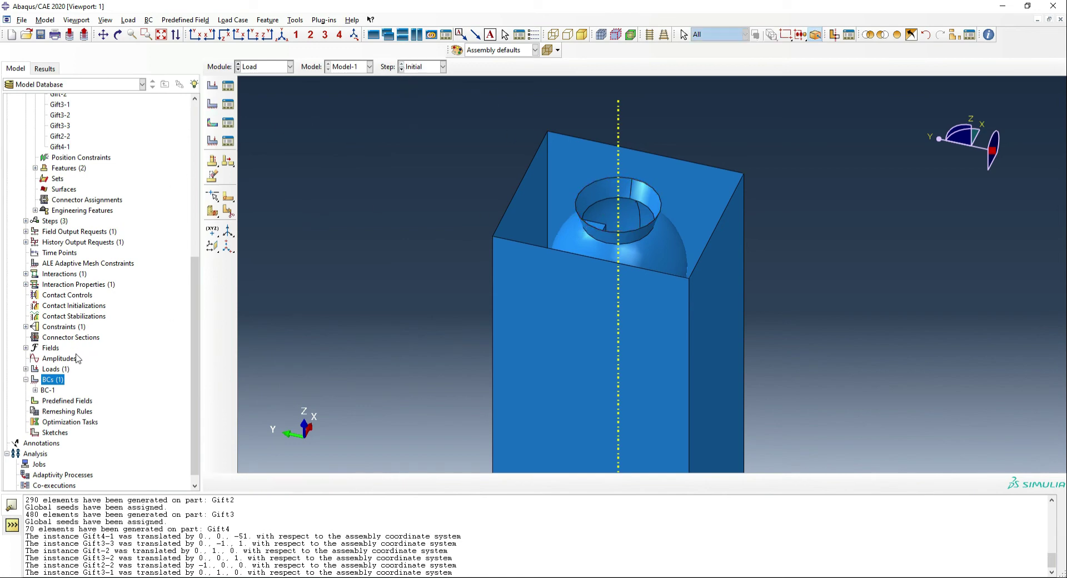
Step: Create BC-2 in the Preload step, fixing the sack's top rim edge with ENCASTRE
double_click(54, 381)
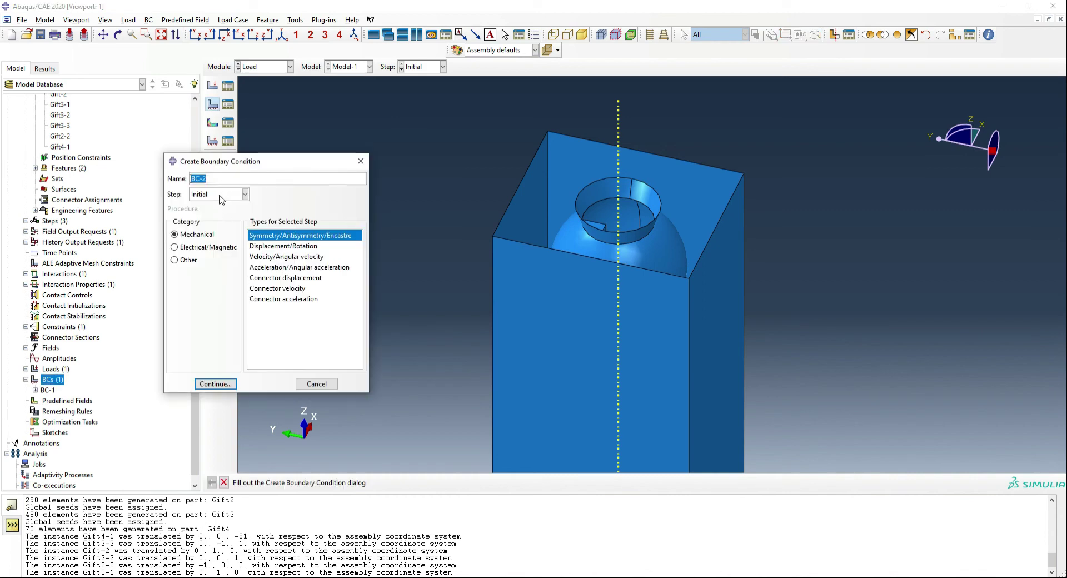
left_click(219, 196)
left_click(223, 216)
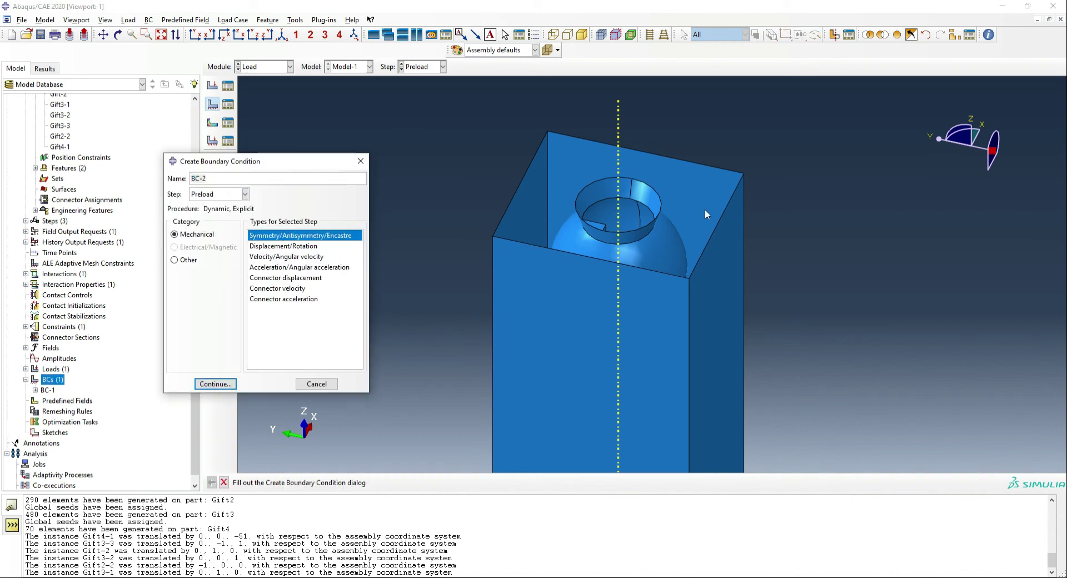
left_click(215, 384)
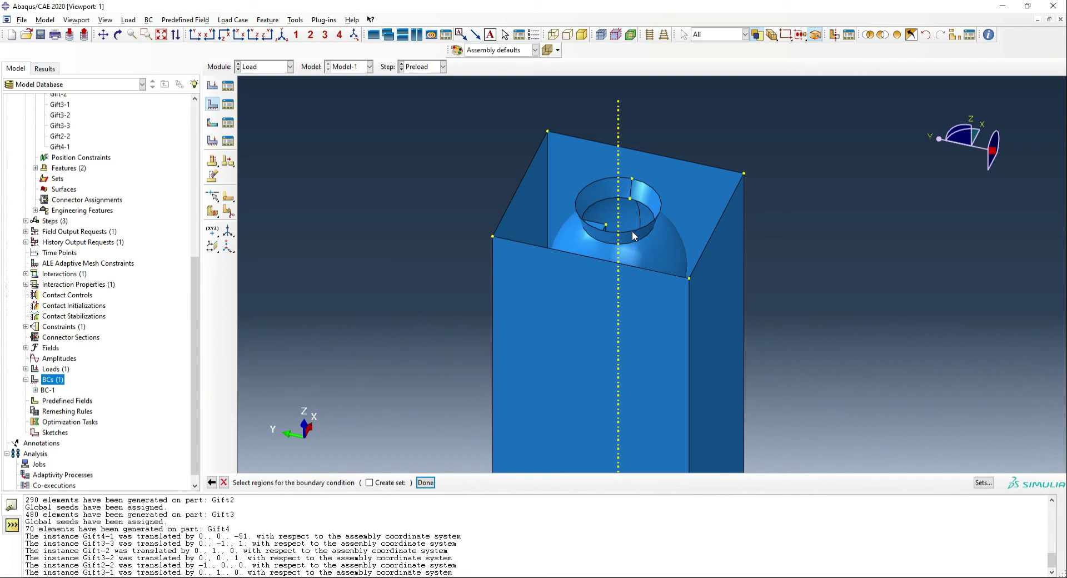
left_click(632, 231)
middle_click(635, 231)
left_click(187, 388)
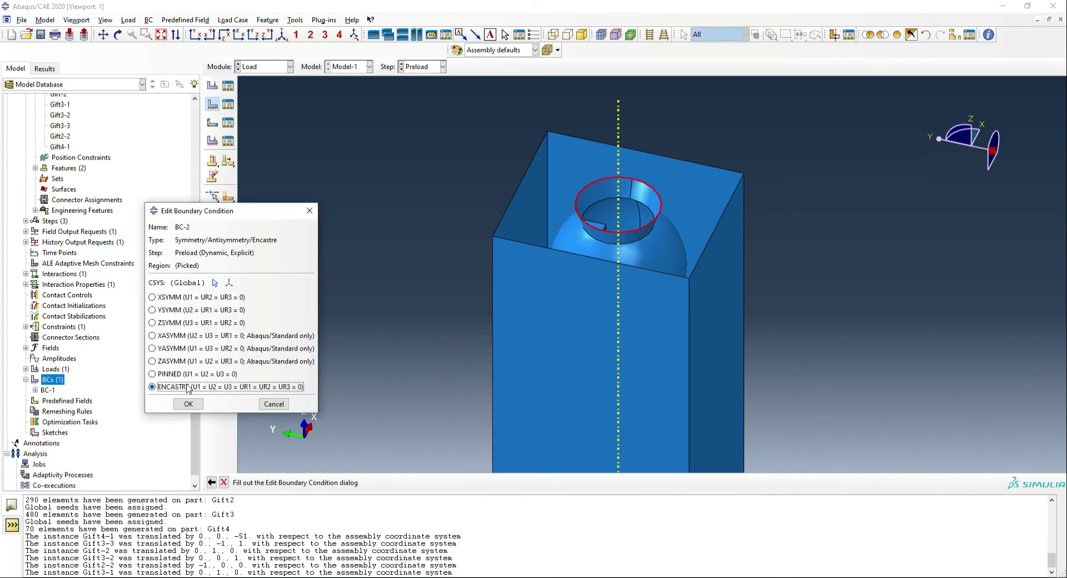
left_click(188, 404)
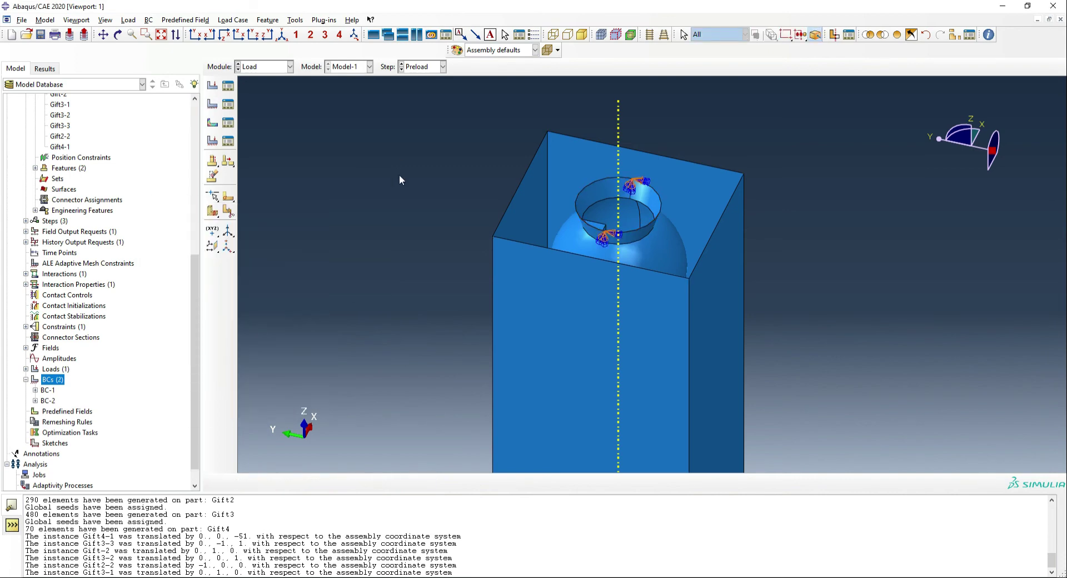
Step: Deactivate BC-2 in the Drop step using the Boundary Condition Manager
left_click(149, 19)
left_click(158, 41)
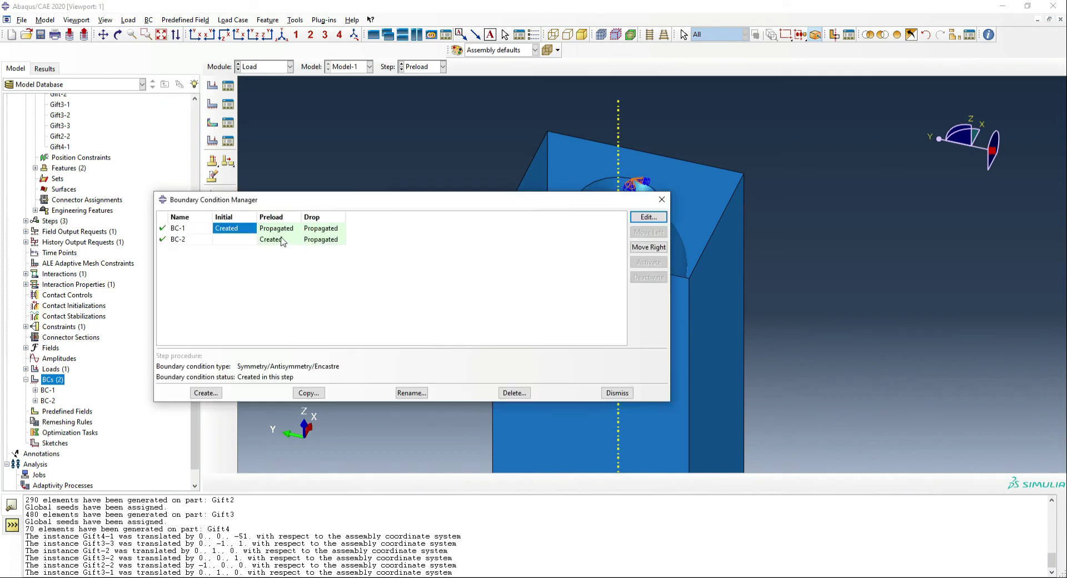
left_click(325, 243)
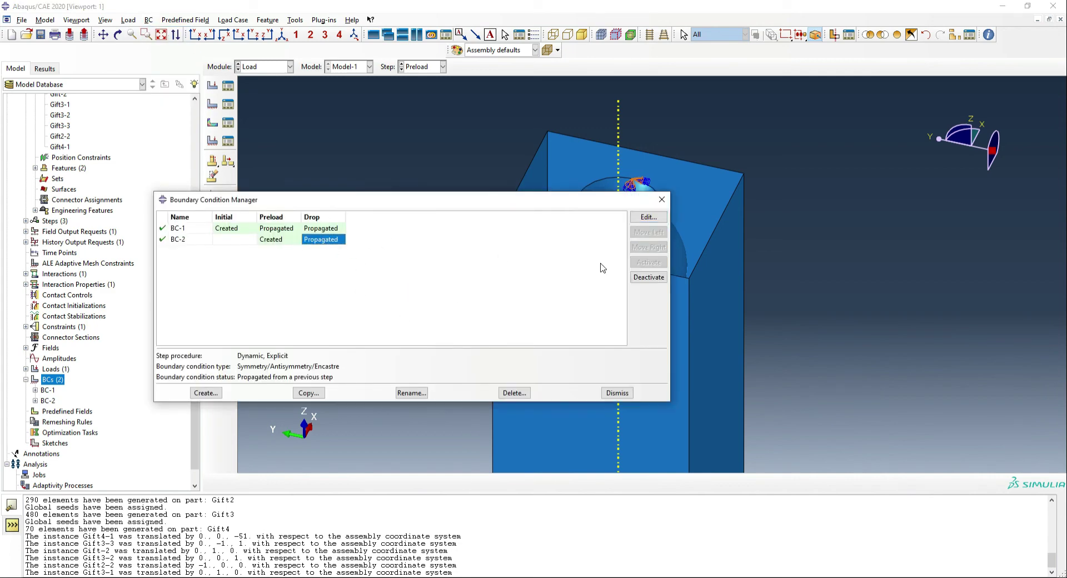
left_click(648, 276)
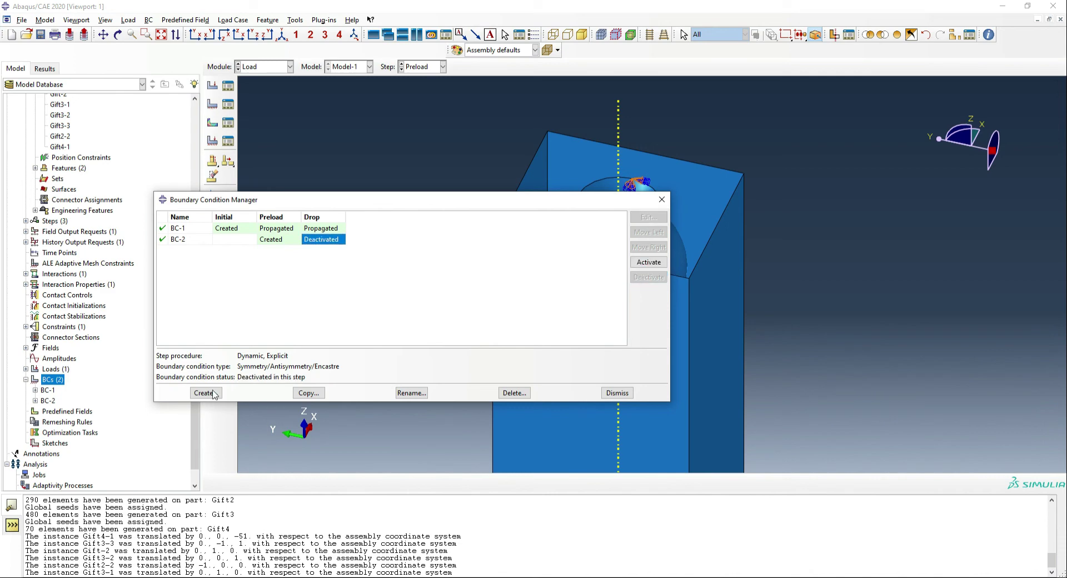
left_click(617, 392)
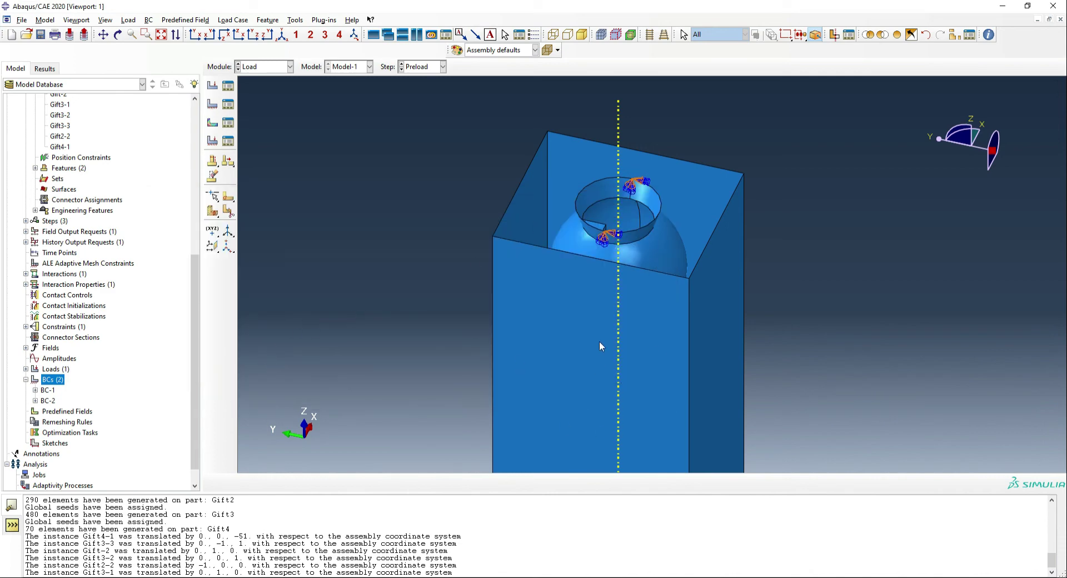
Step: Change F-Output-1's field output interval from 20 to 120
left_click(25, 231)
double_click(53, 242)
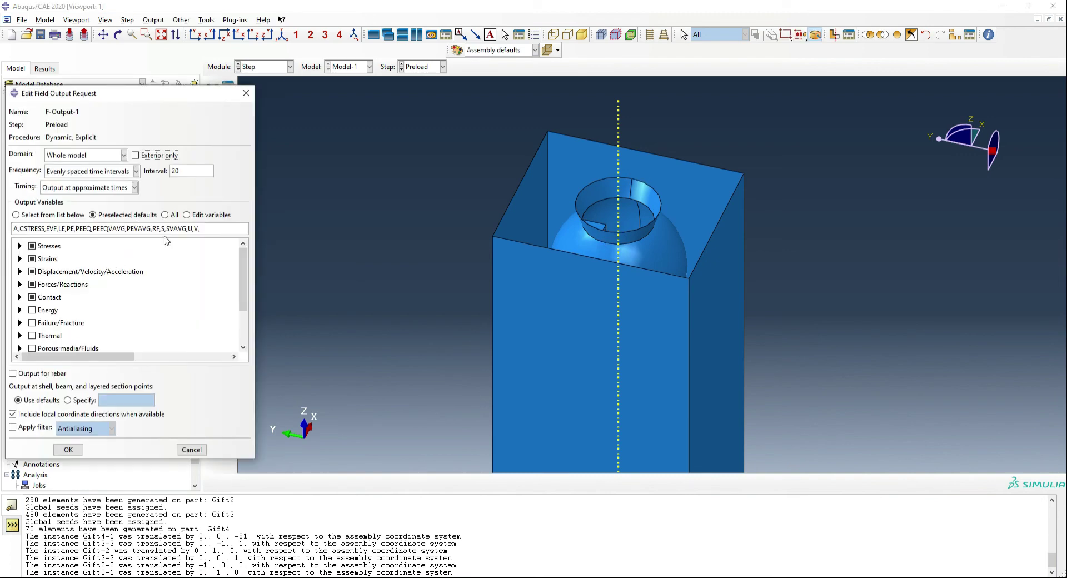
left_click_drag(200, 171, 172, 171)
type("120")
Step: Confirm the 120-interval output request and create a new job named SantaDrop
left_click(68, 450)
scroll(100, 317, "down", 1)
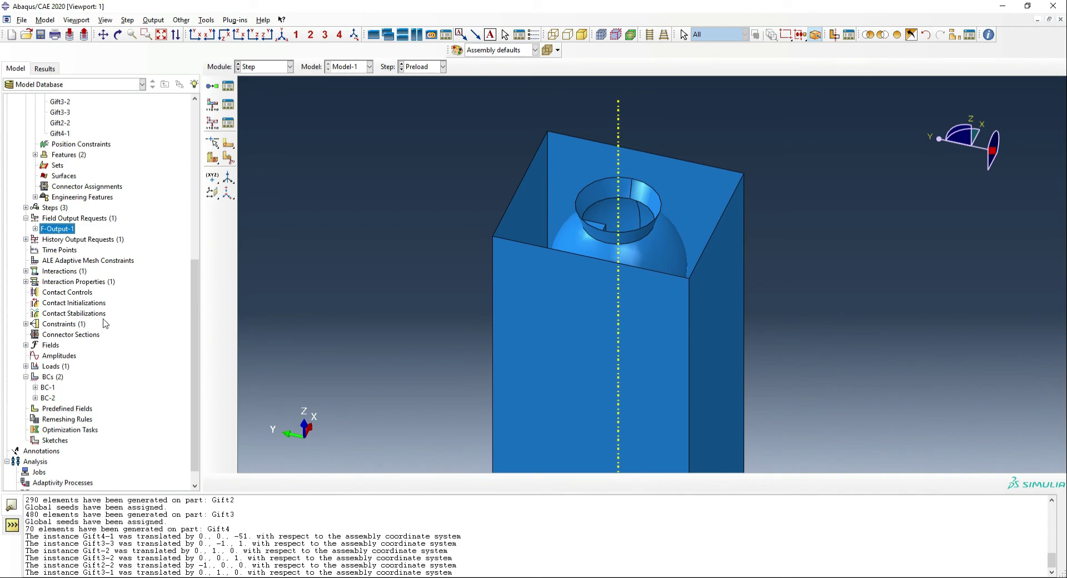
scroll(111, 378, "down", 1)
right_click(35, 459)
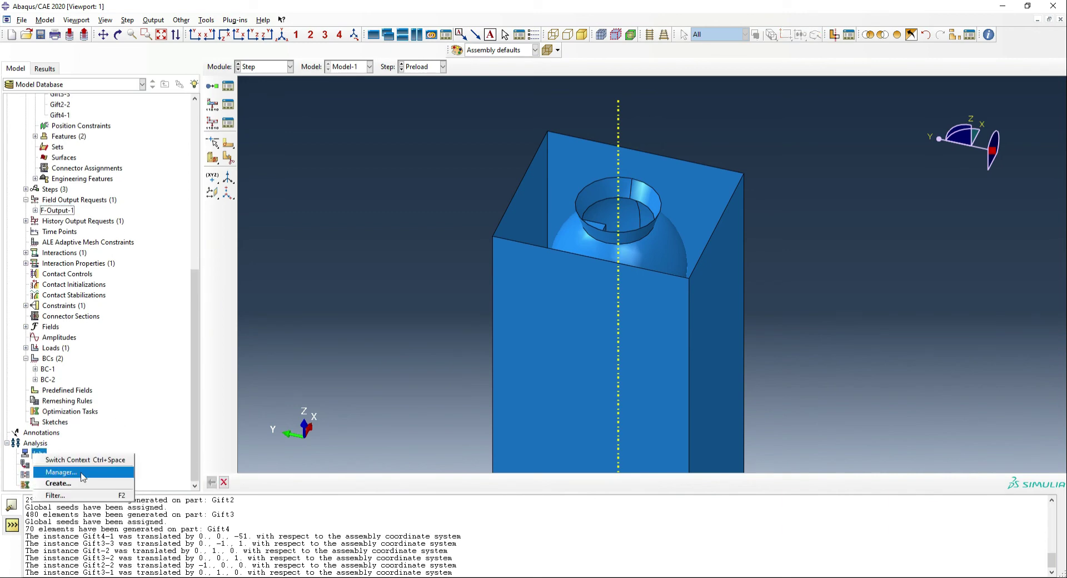
left_click(83, 492)
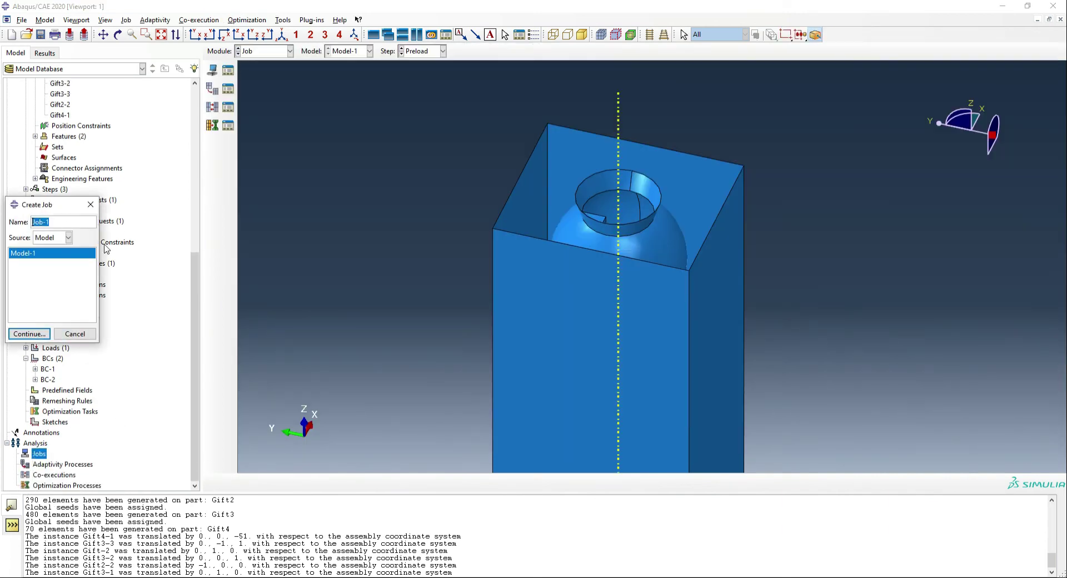
type("SantaDrop")
left_click(37, 335)
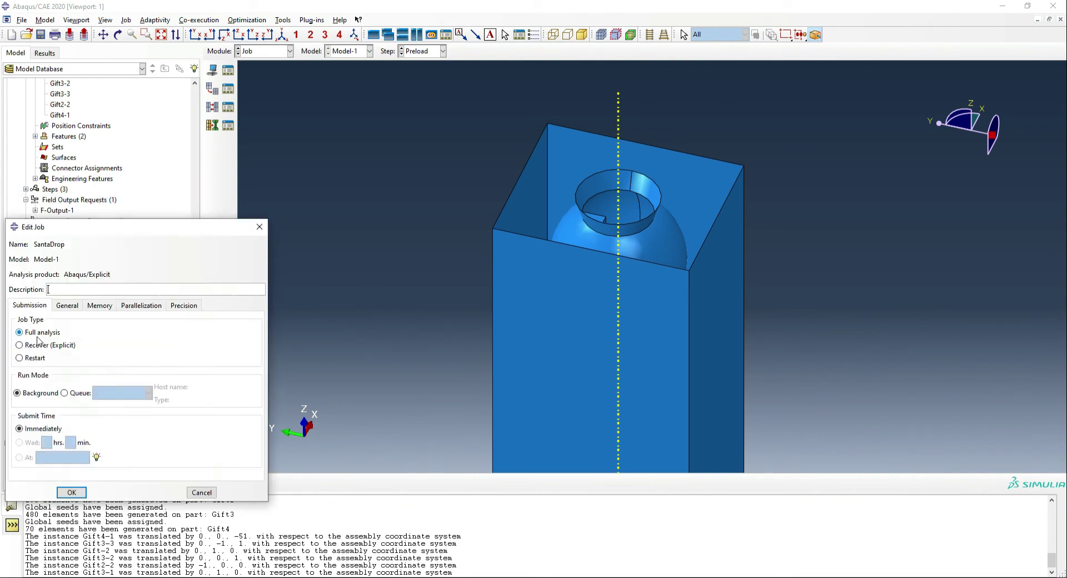
Step: Set the SantaDrop job to run on 5 processors and bring up its job actions
left_click(142, 305)
left_click(55, 321)
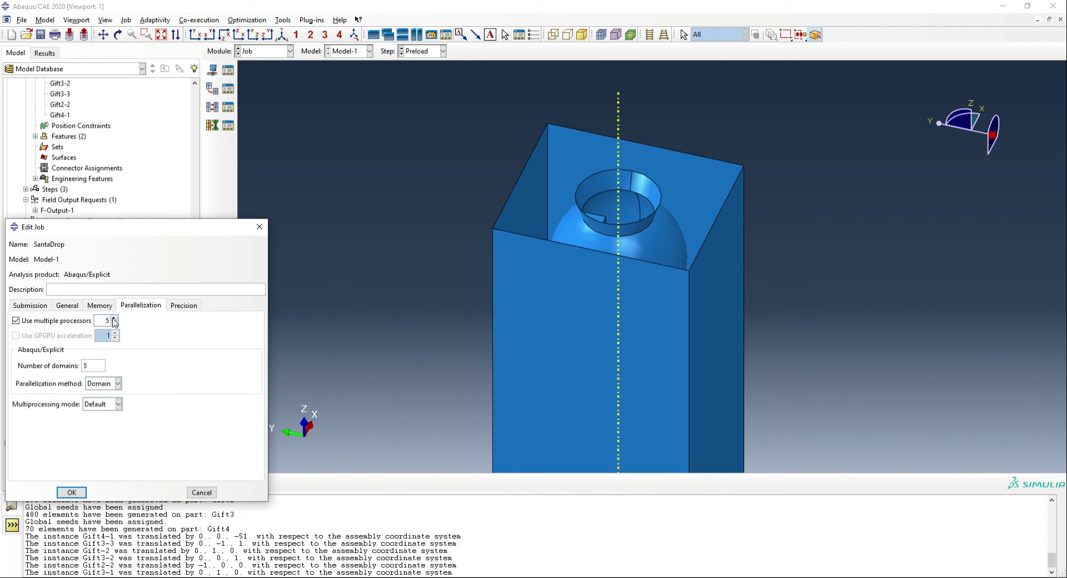
left_click(72, 492)
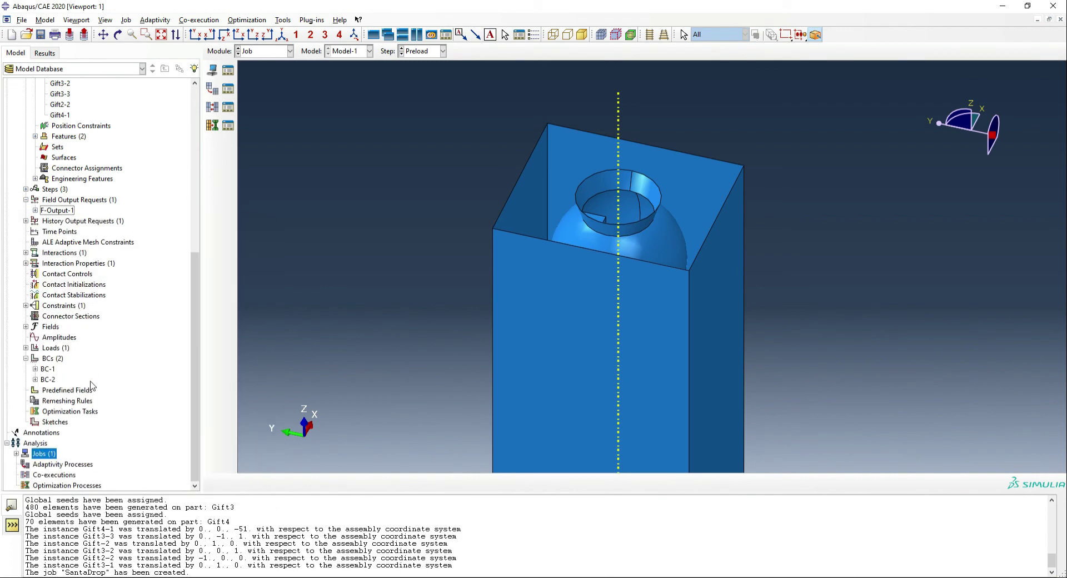
left_click(17, 453)
right_click(49, 464)
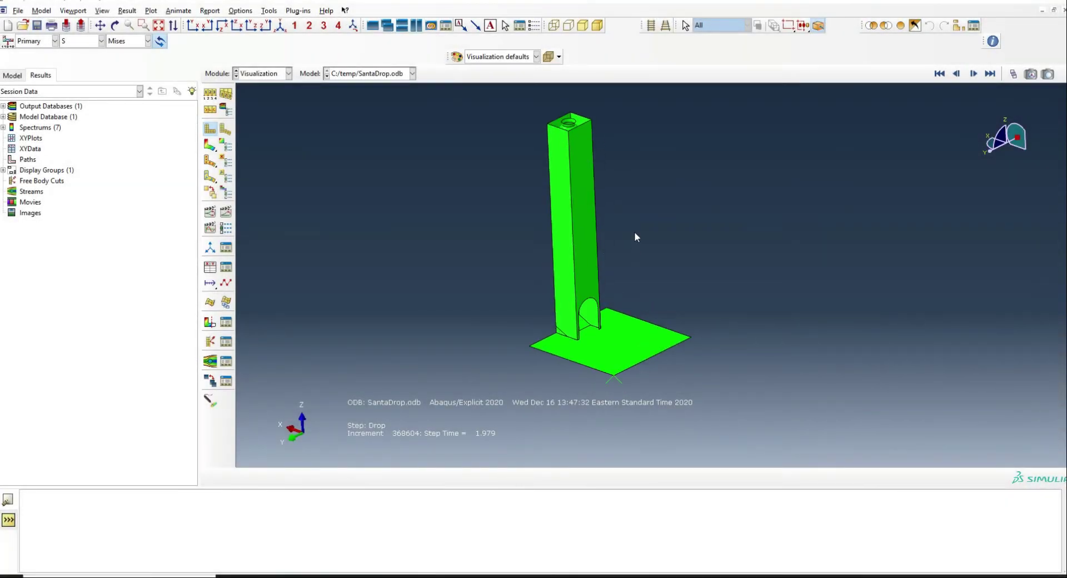
Step: Slice the SantaDrop results with a Y-Plane view cut at position 440
key("F3")
left_click_drag(632, 253, 627, 280)
key("Escape")
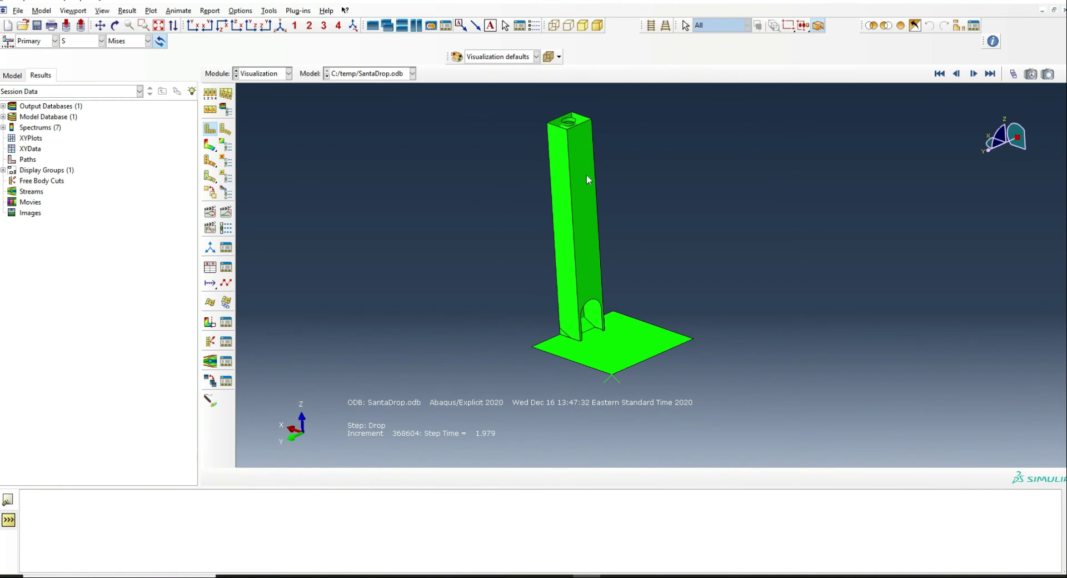
left_click(210, 321)
left_click(600, 340)
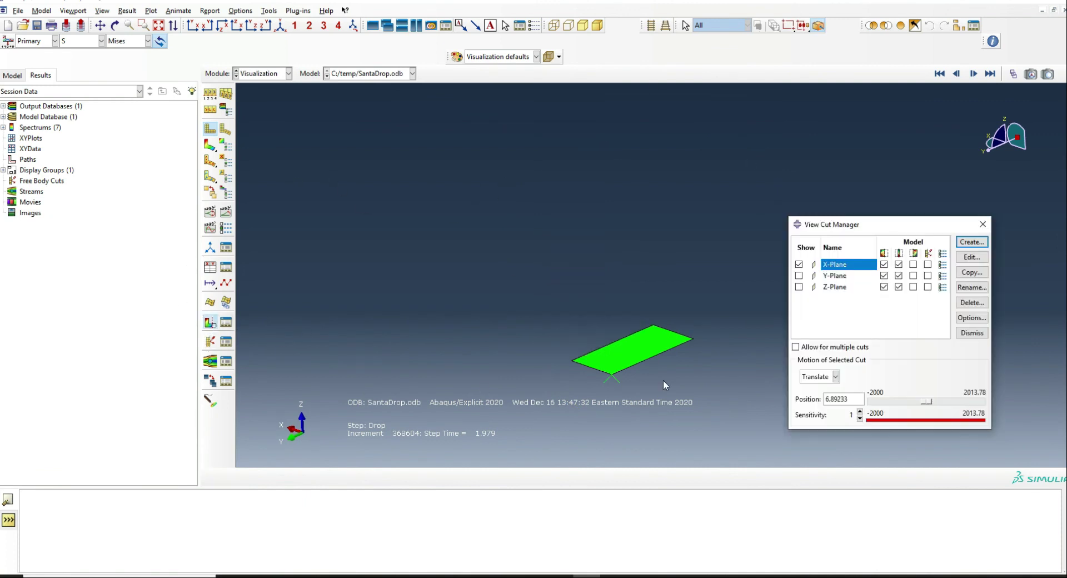
left_click(799, 276)
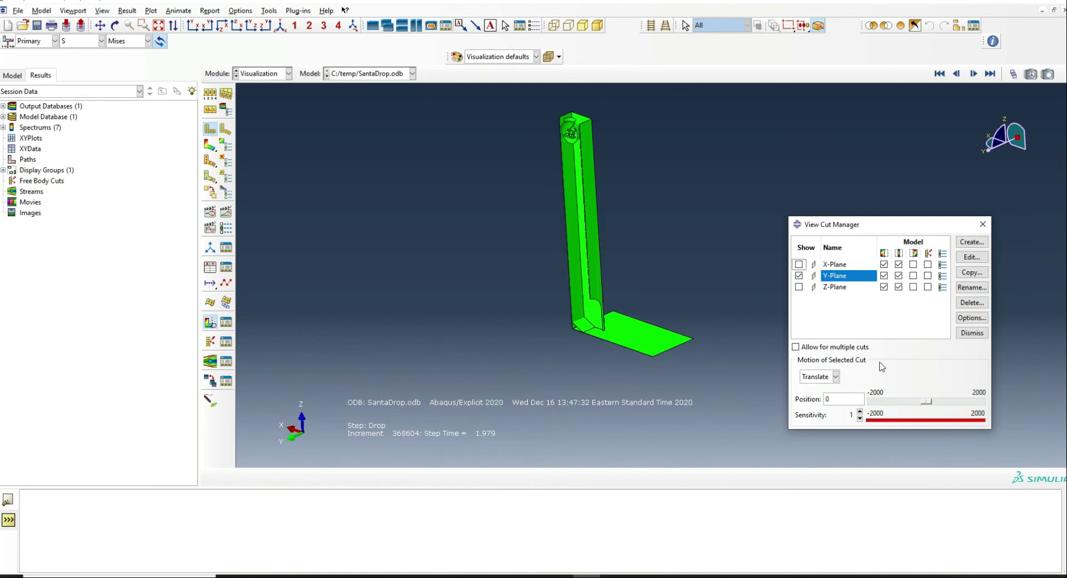
left_click_drag(926, 401, 937, 409)
left_click_drag(589, 285, 595, 278, "ctrl+alt")
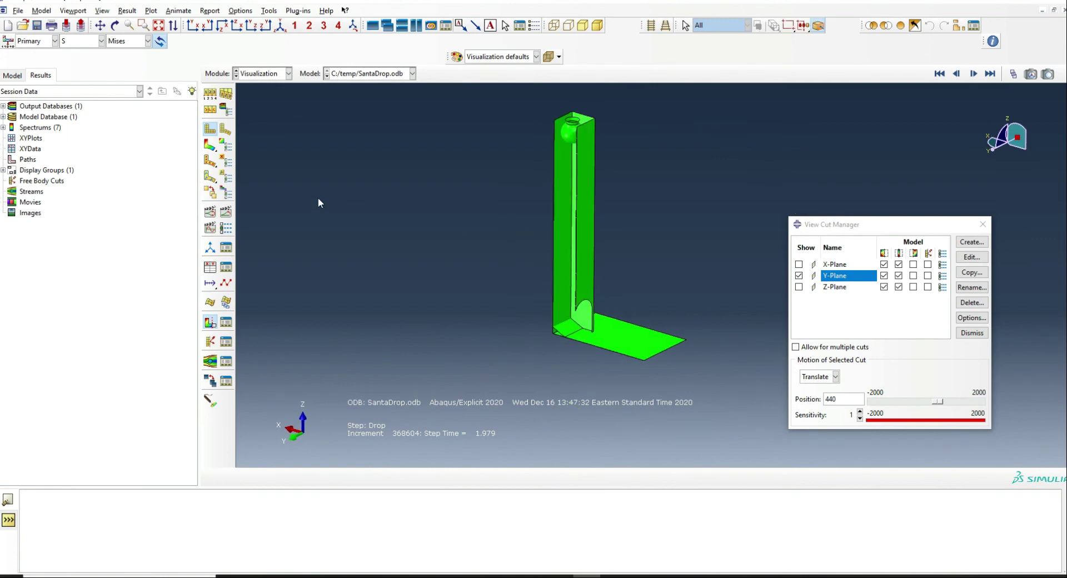
Step: Fix the contour plot's maximum limit at 10500
left_click(225, 145)
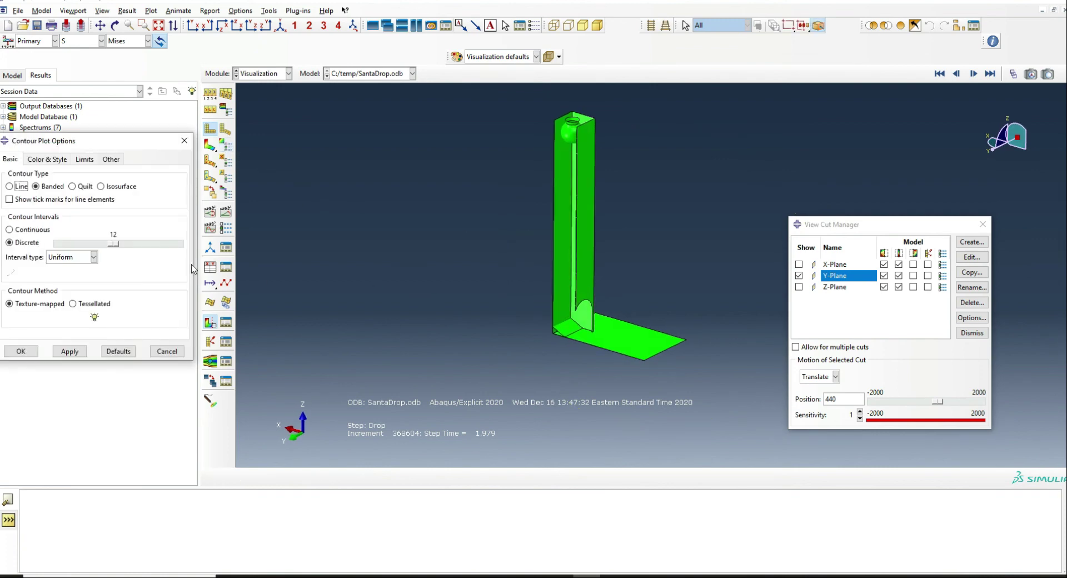
left_click(85, 159)
left_click(43, 221)
left_click(80, 225)
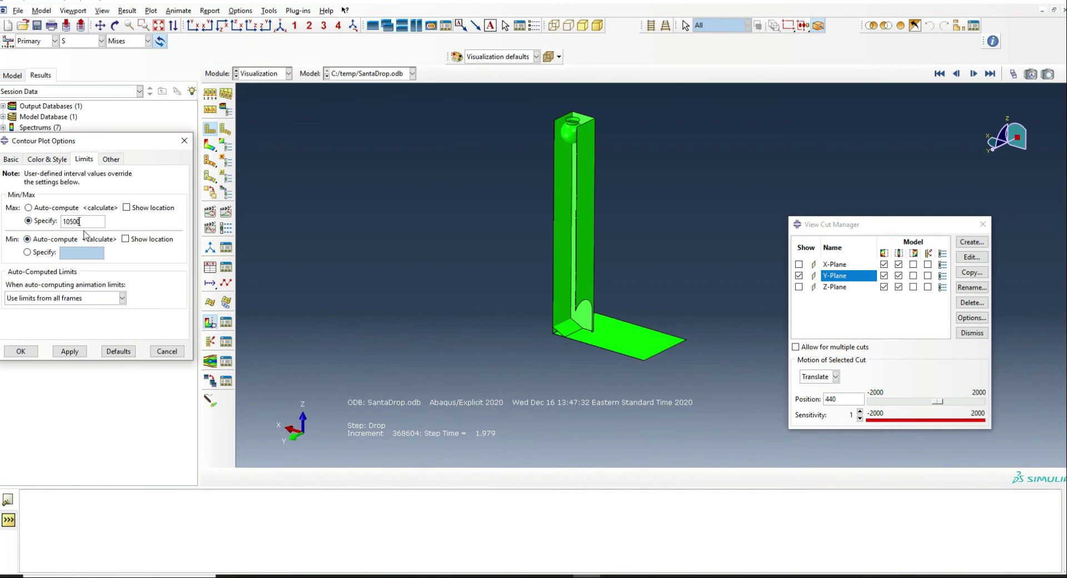
left_click(28, 352)
Step: Plot velocity V contours, animate the drop over time, and turn off the view cut
left_click(93, 41)
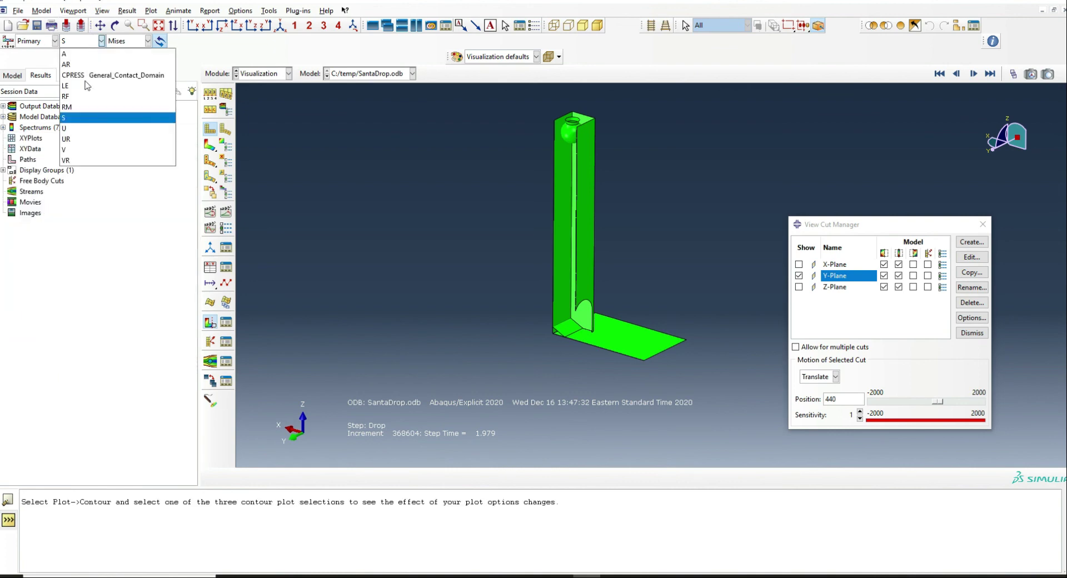
left_click(88, 149)
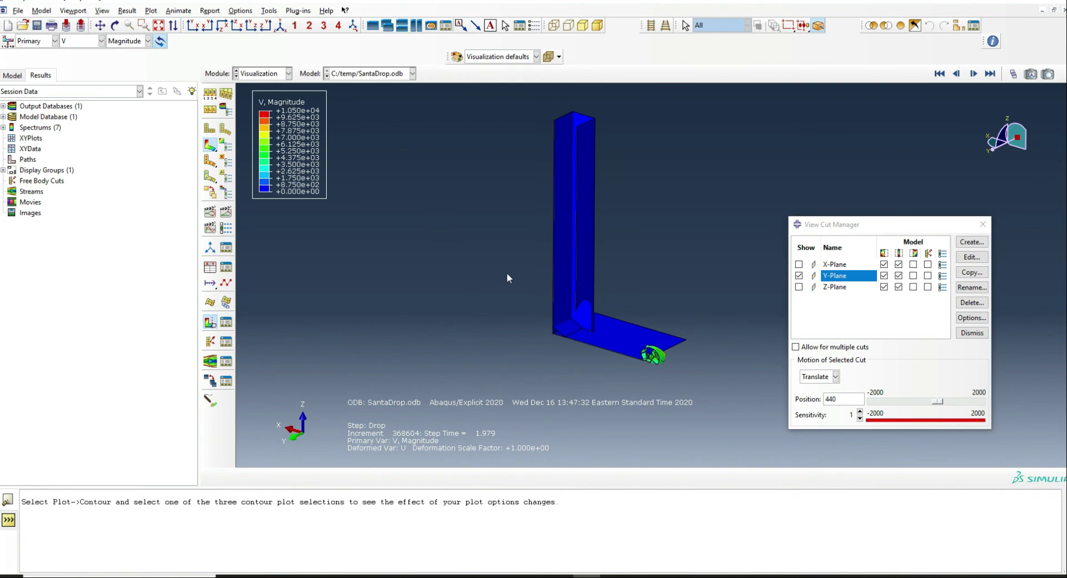
left_click(225, 214)
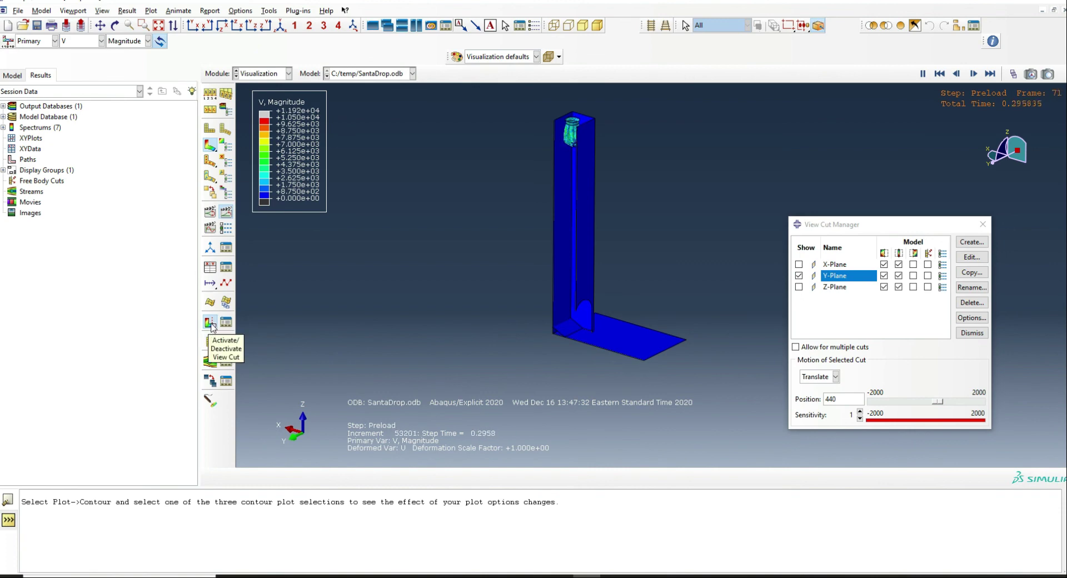
left_click(210, 324)
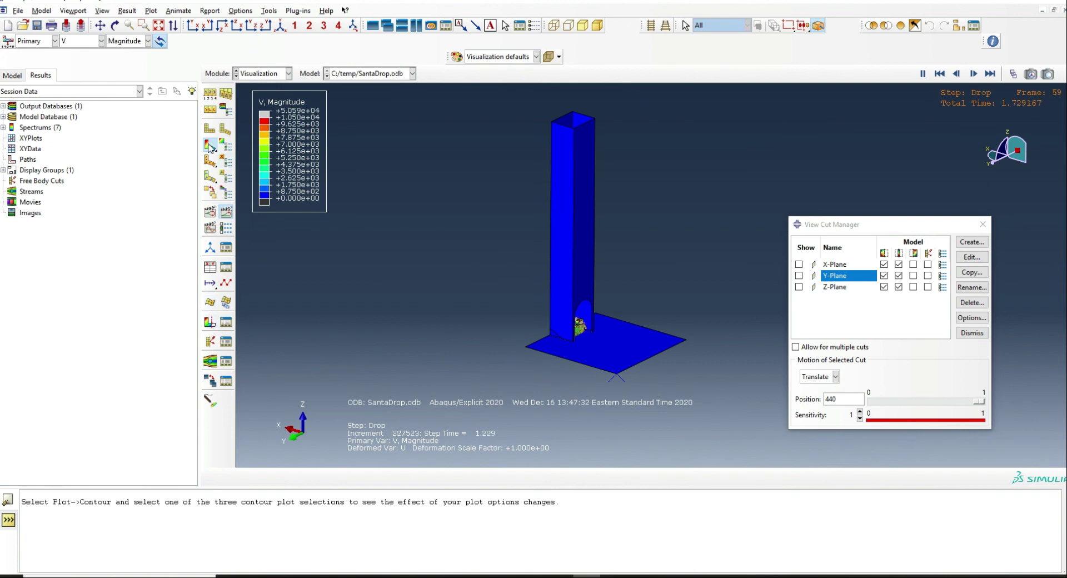
Step: Stop the animation and show the deformed shape coloured by part instance
left_click(227, 213)
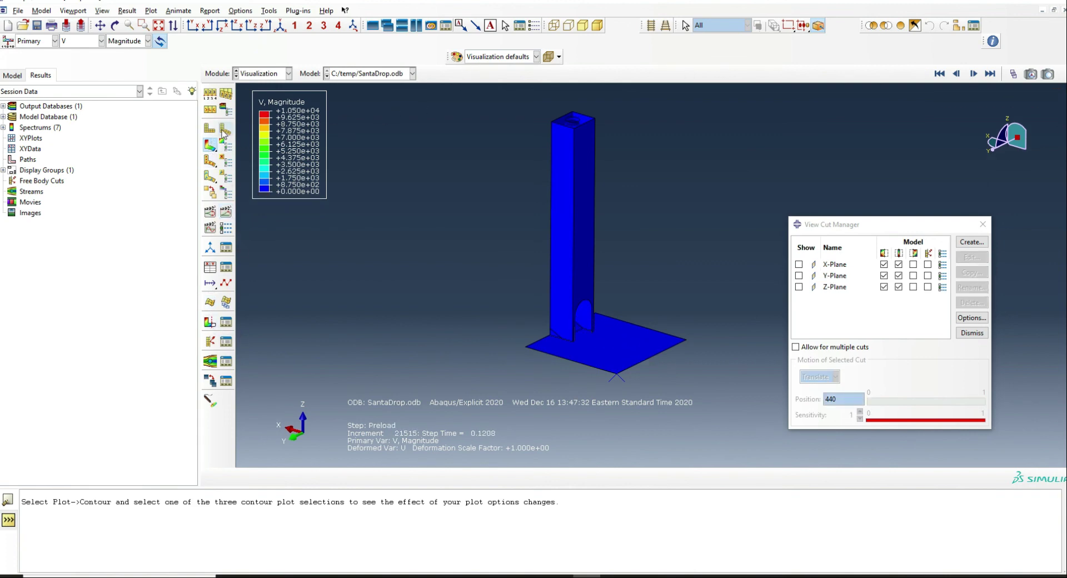
left_click(224, 130)
left_click(500, 57)
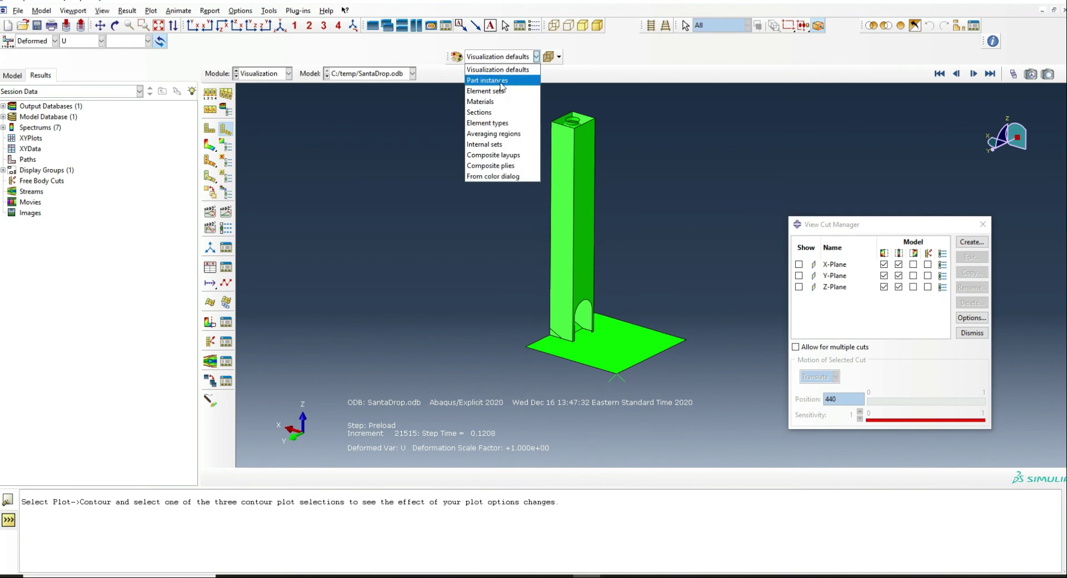
left_click(489, 77)
scroll(644, 339, "up", 1)
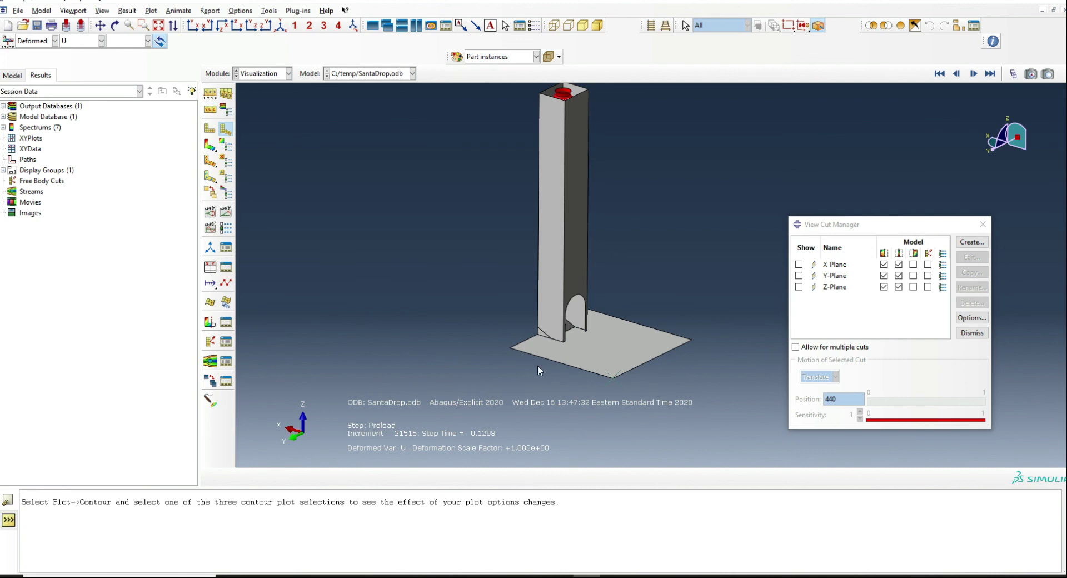
left_click_drag(538, 365, 566, 262, "ctrl+alt")
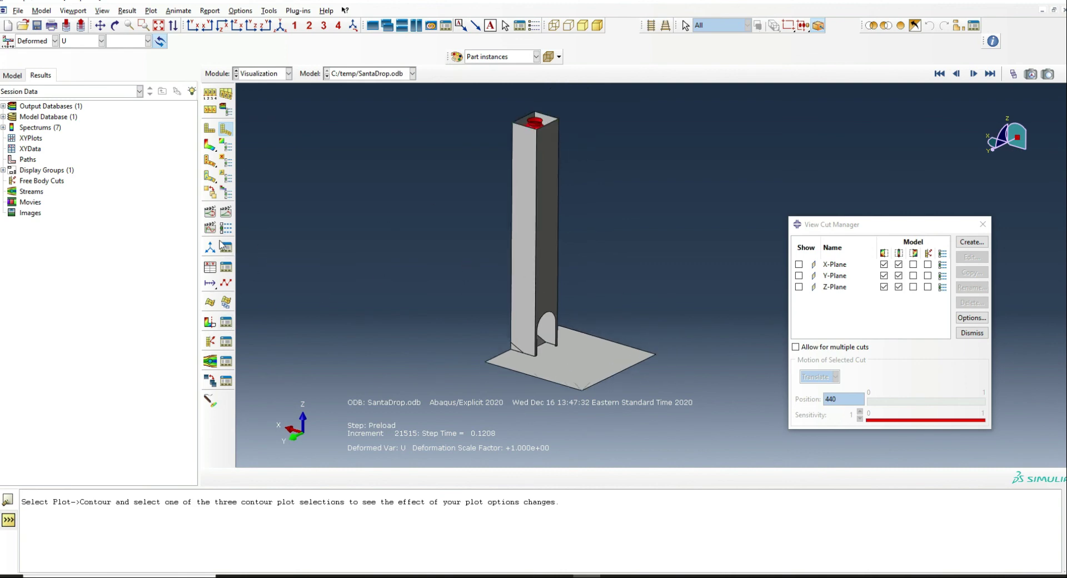
Step: Turn the Y-Plane cut back on and animate the sack dropping down the chimney, then stop
left_click(210, 323)
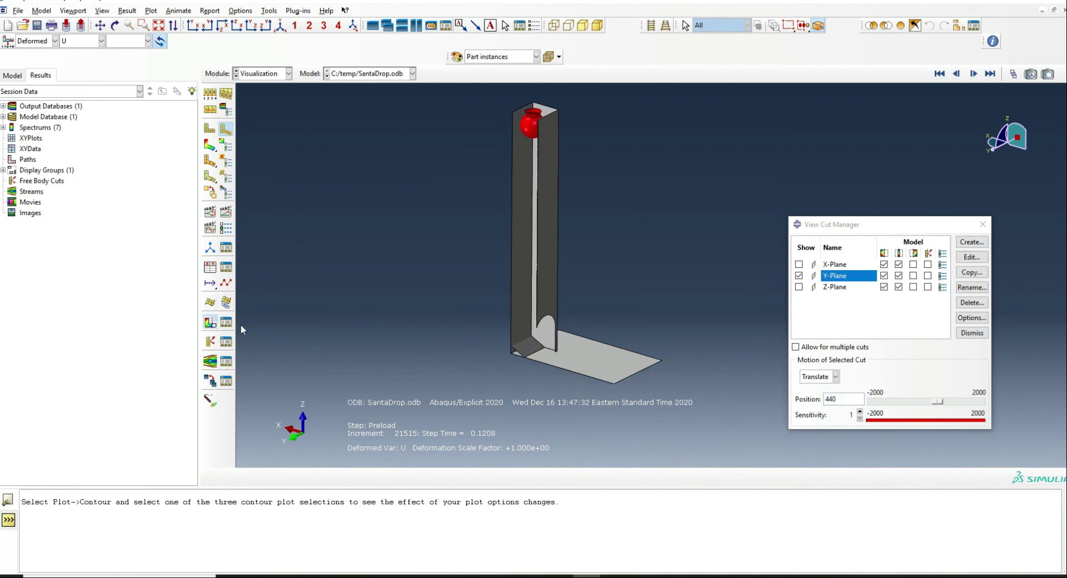
left_click_drag(564, 176, 635, 382, "ctrl+alt")
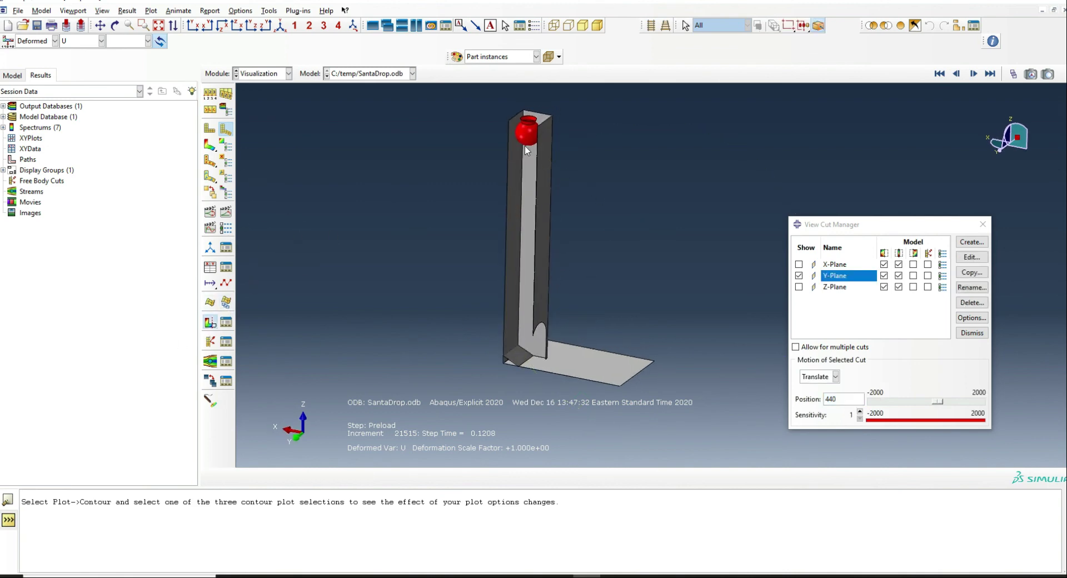
scroll(527, 118, "up", 3)
scroll(527, 119, "up", 2)
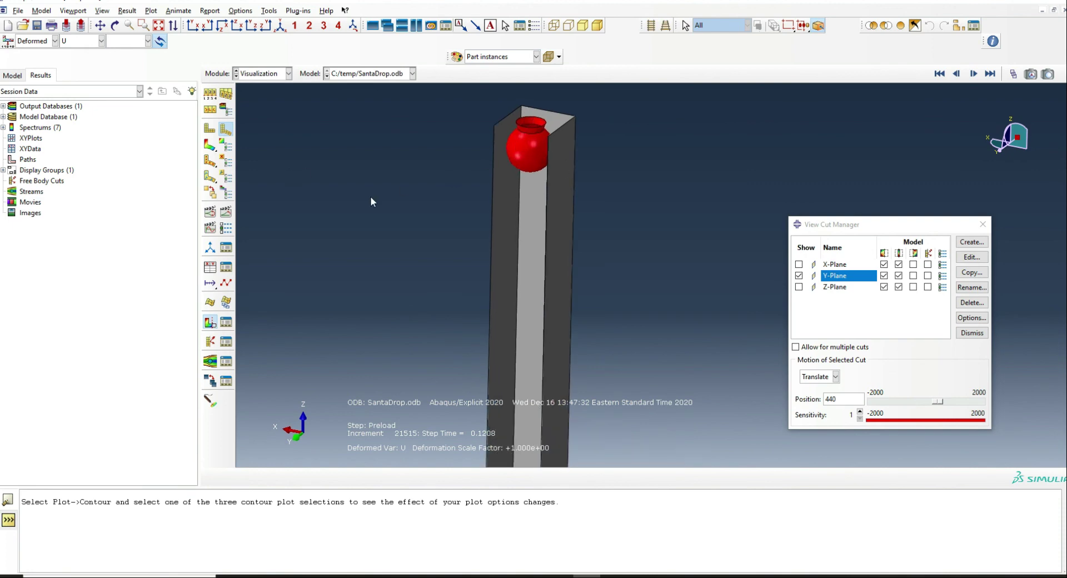
left_click(224, 214)
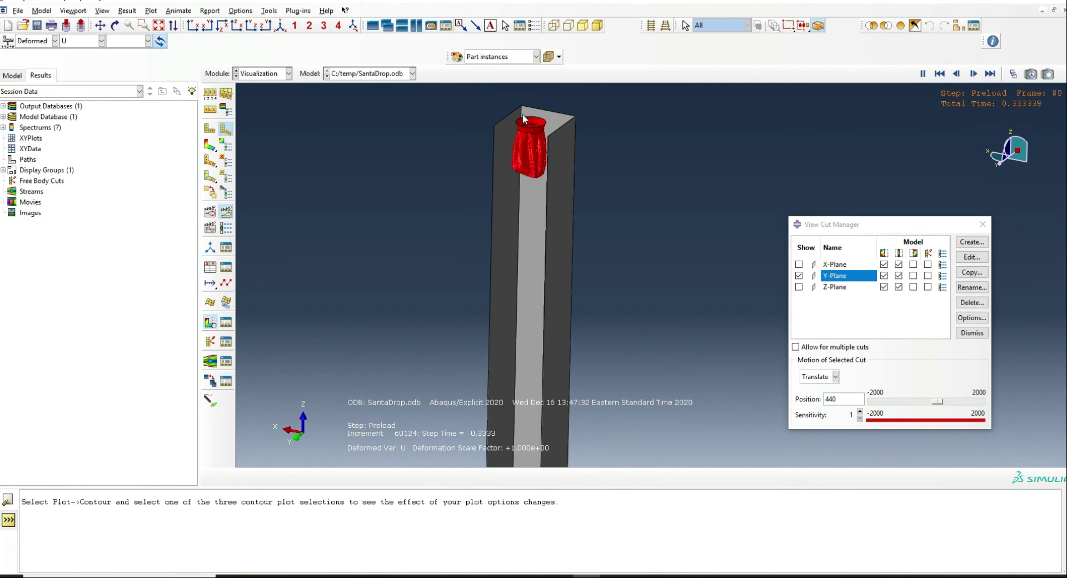
scroll(468, 105, "down", 4)
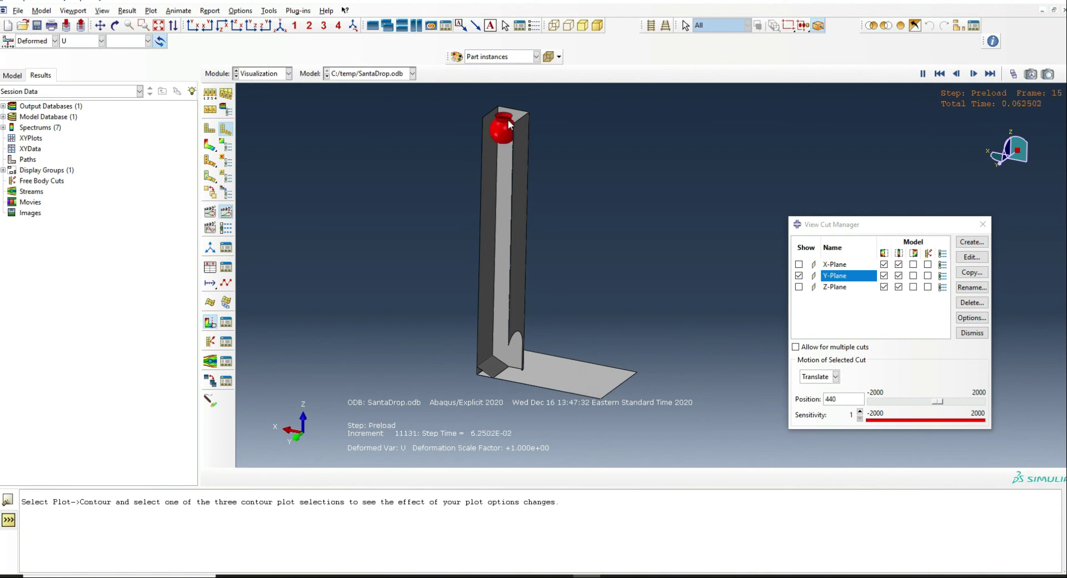
scroll(500, 136, "up", 3)
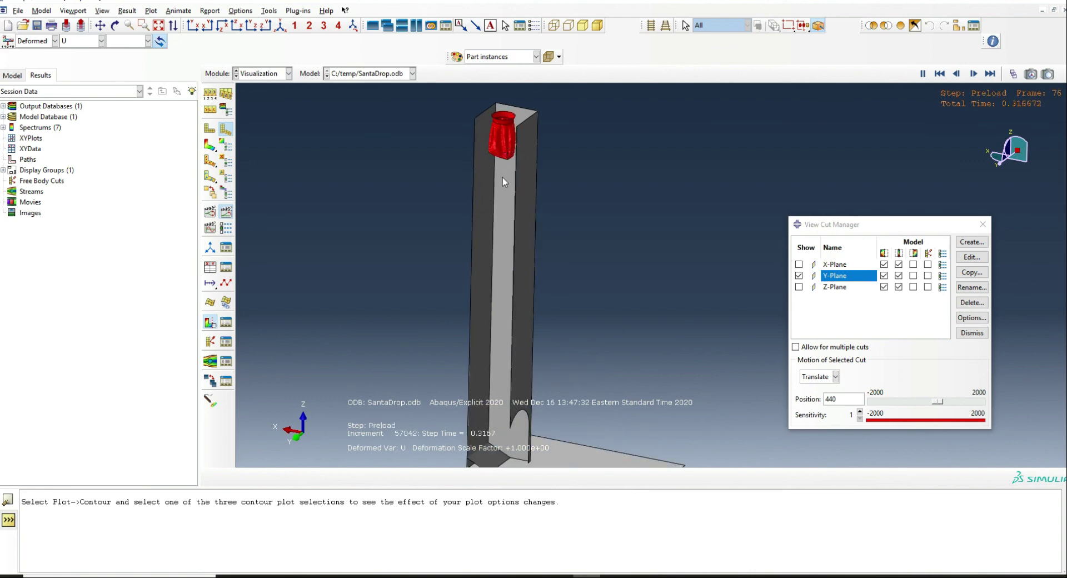
scroll(489, 138, "down", 3)
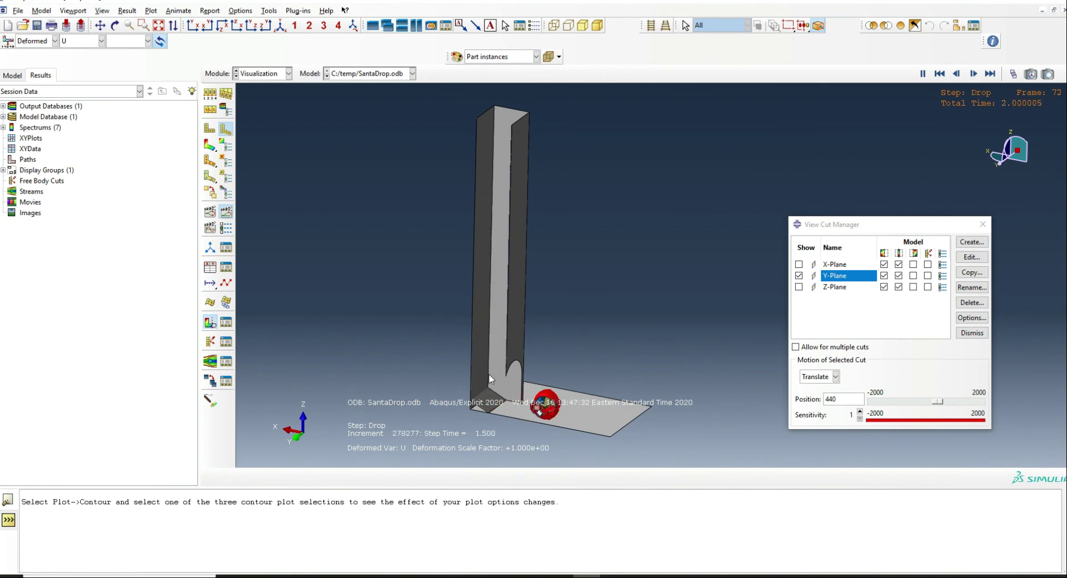
left_click(210, 323)
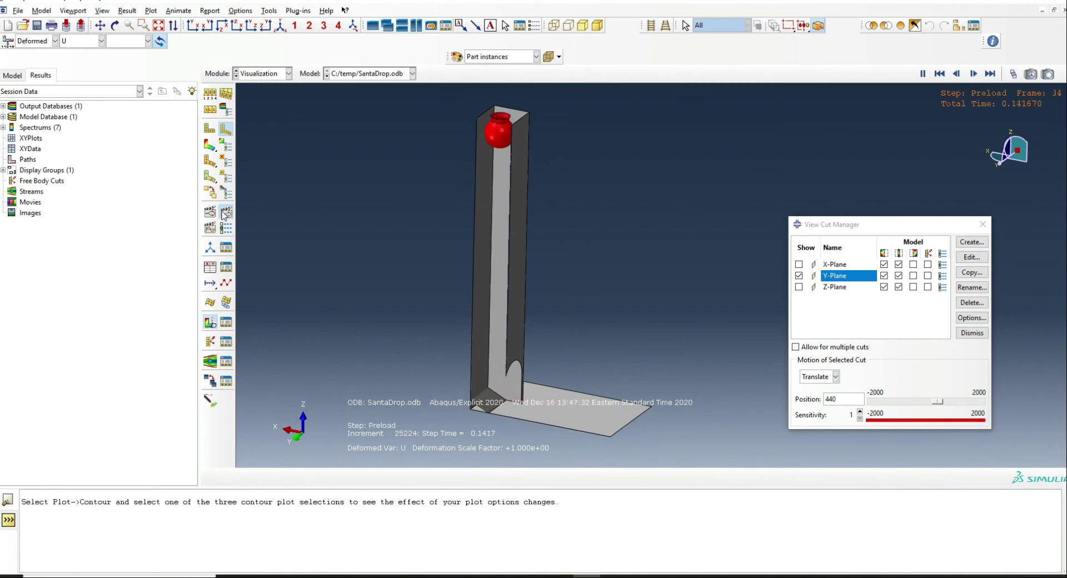
Step: Render the sectioned SantaDrop model as wireframe and replay the drop animation
left_click(554, 25)
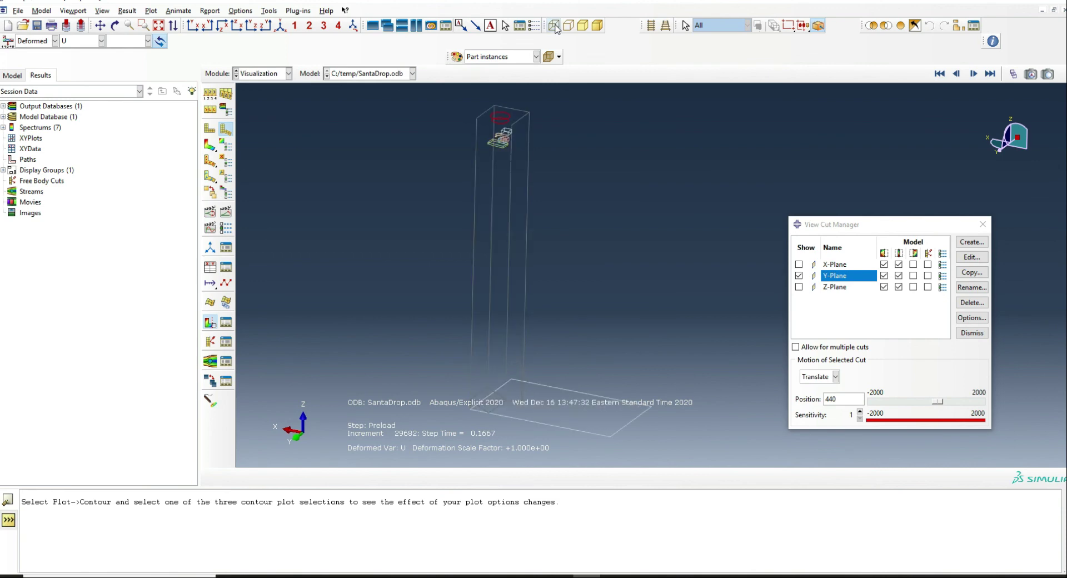
left_click_drag(511, 189, 257, 181, "ctrl+alt")
left_click(226, 211)
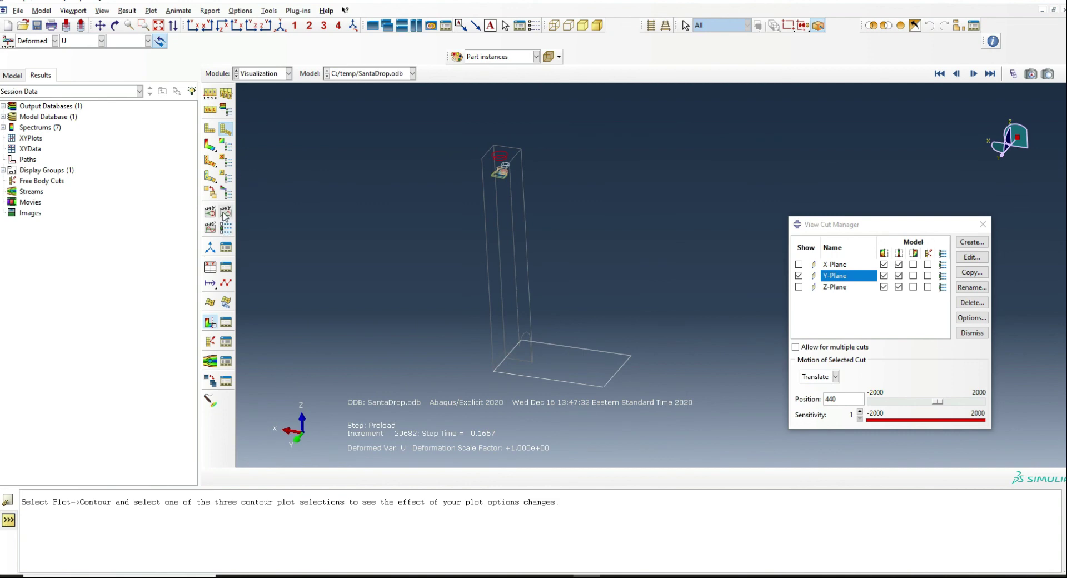